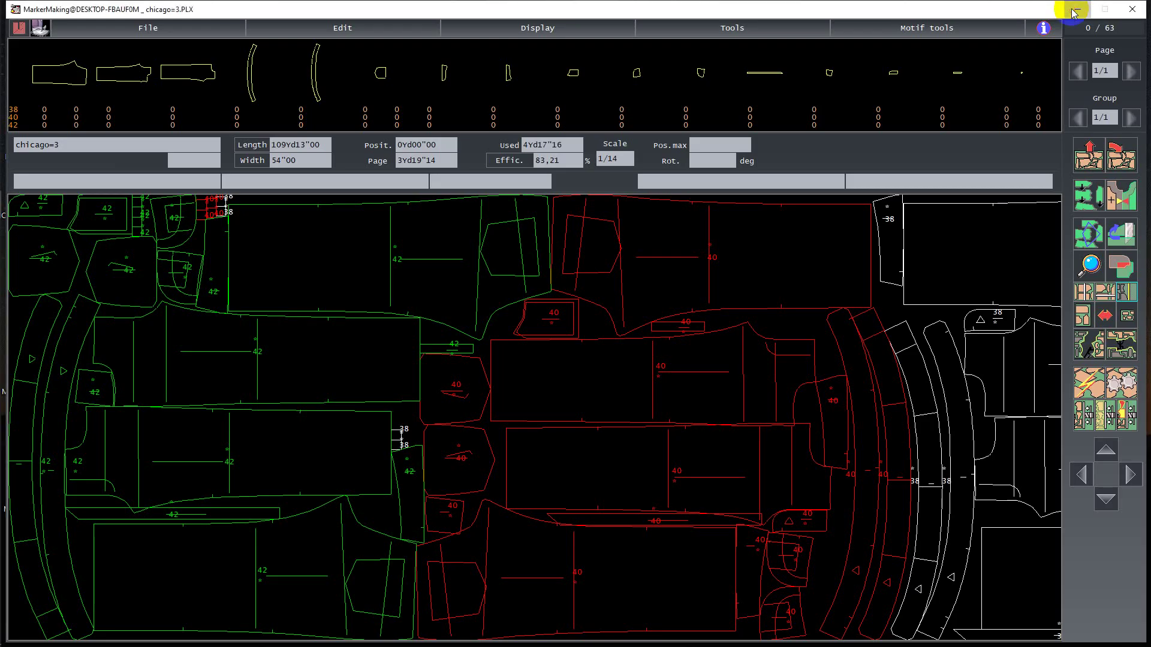
Minimize MarkerMaking and the FSCapture72 folder window, then refresh the desktop
left_click(1079, 10)
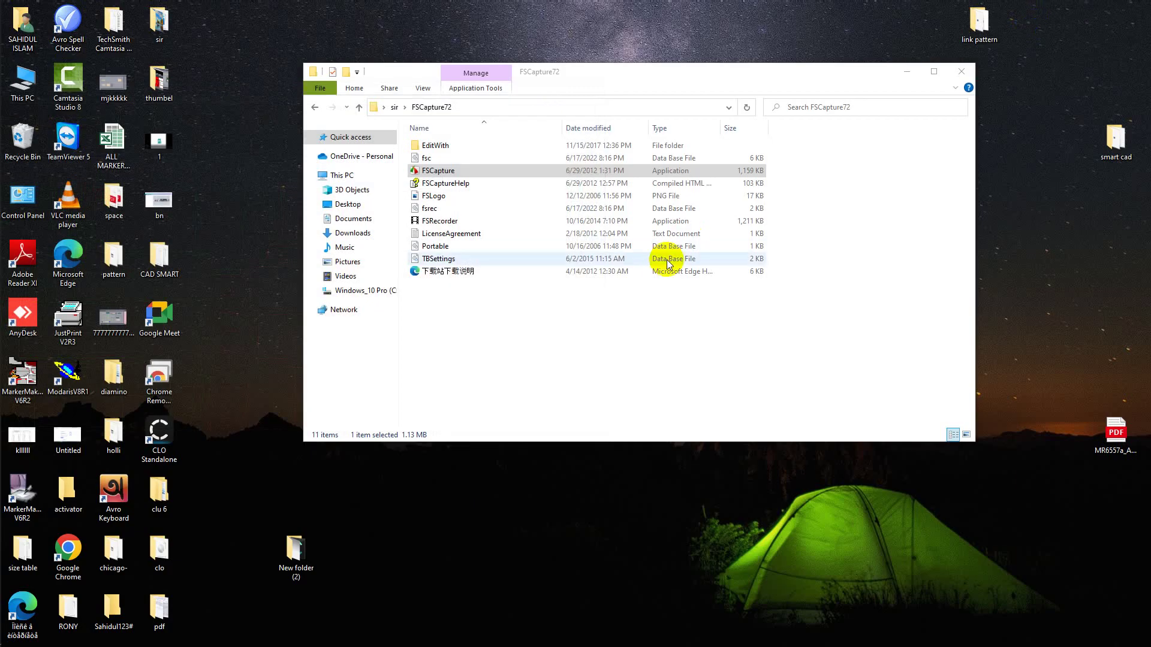
left_click(907, 72)
right_click(574, 193)
left_click(606, 233)
Refresh the desktop four more times from its right-click menu
right_click(605, 228)
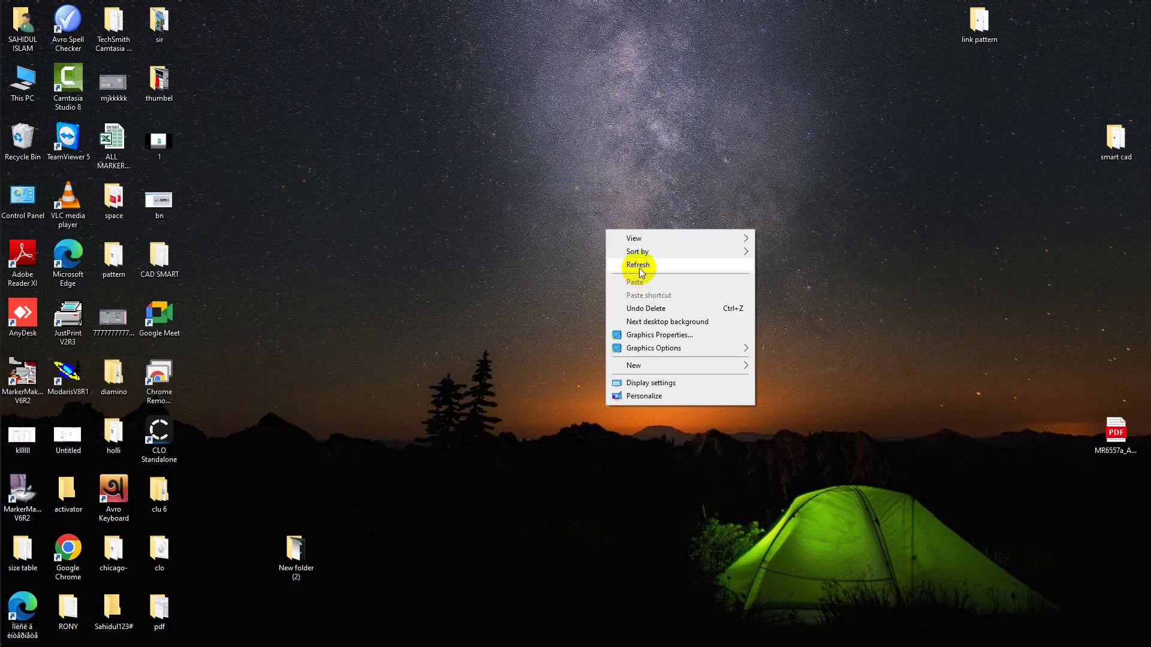
left_click(640, 265)
right_click(639, 268)
left_click(669, 305)
right_click(682, 309)
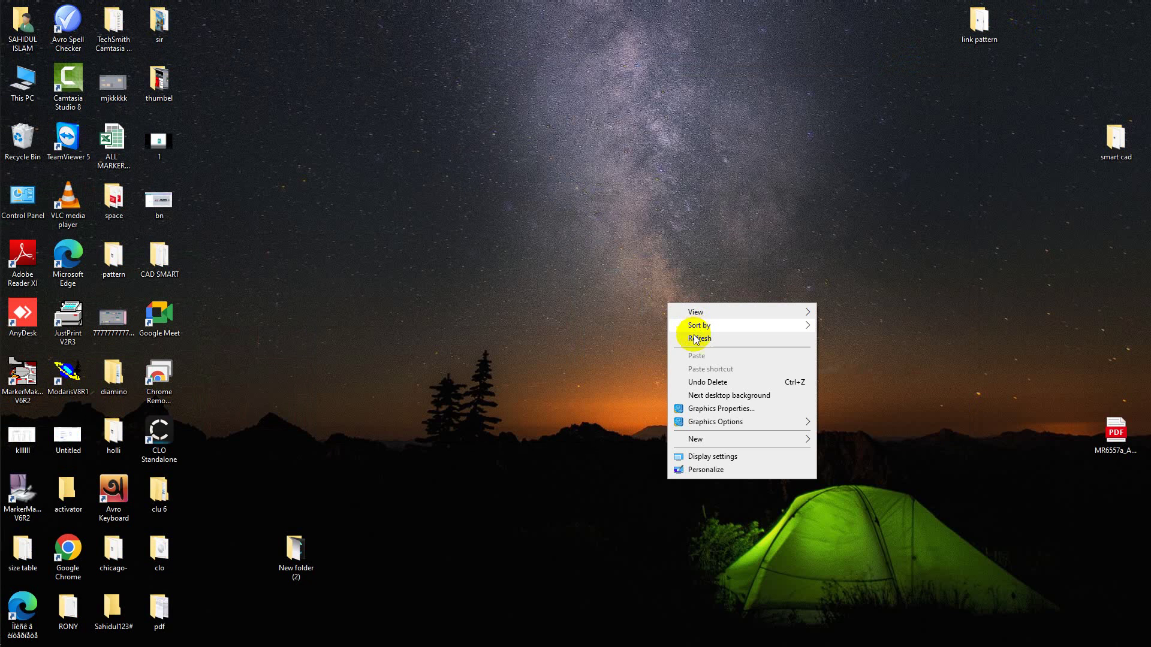
left_click(690, 343)
right_click(682, 309)
left_click(717, 346)
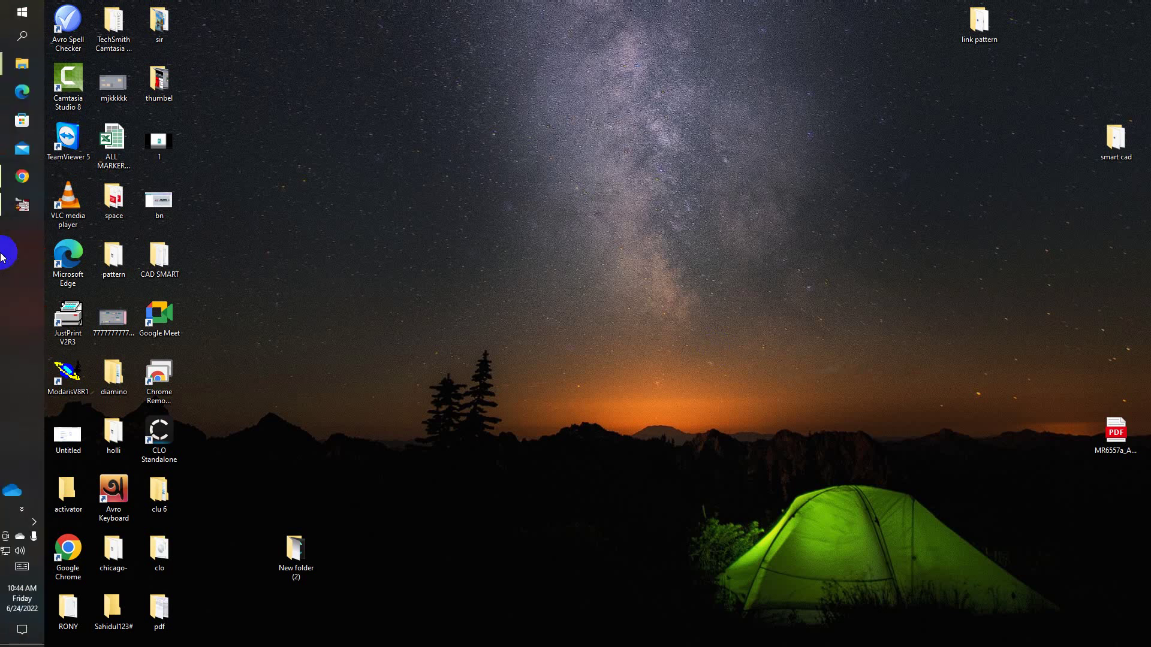
left_click(23, 176)
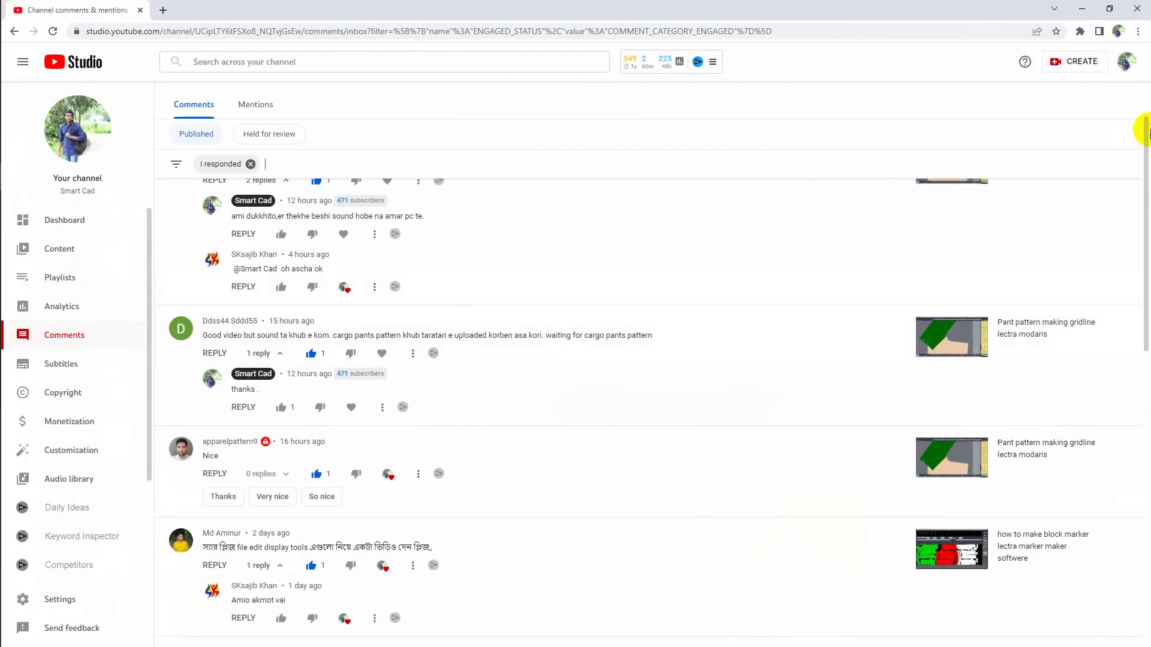
left_click_drag(1142, 186, 1142, 224)
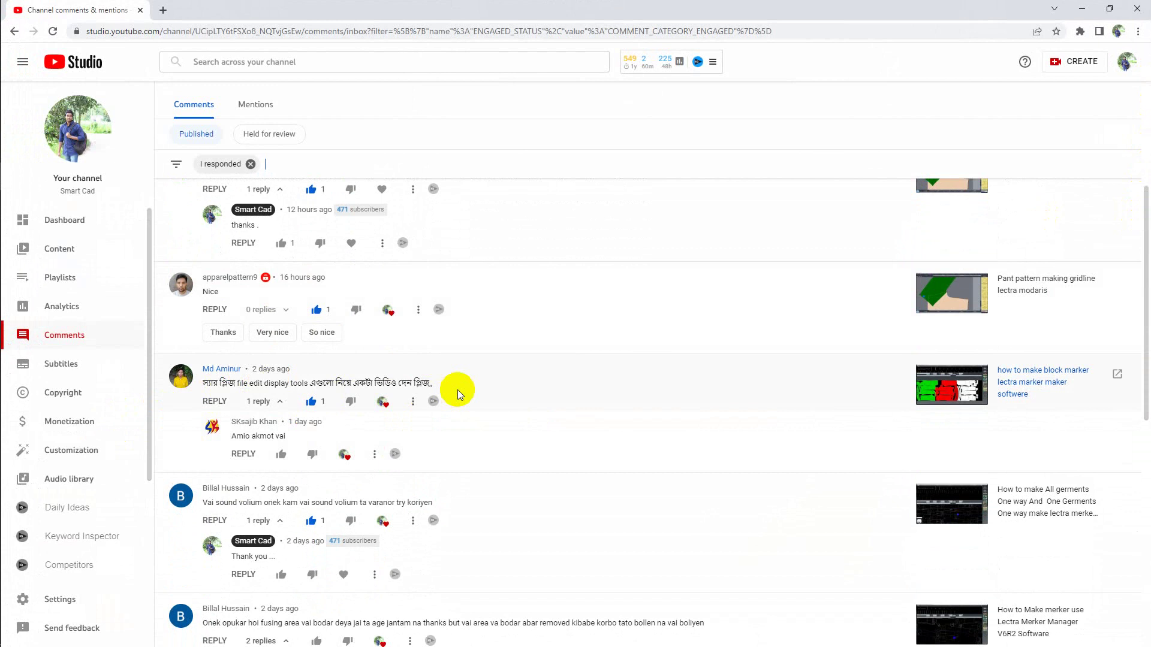
left_click(1082, 9)
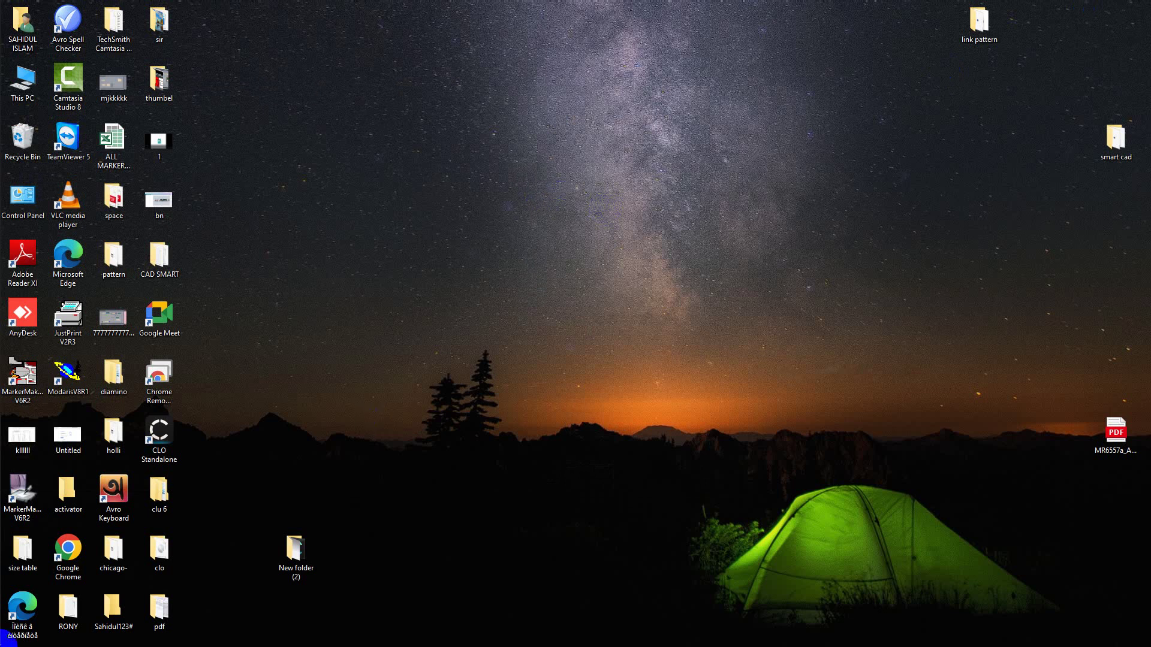
Restore MarkerMaking showing the chicago=3 marker at 83,21% efficiency, 54"00 width
left_click(9, 213)
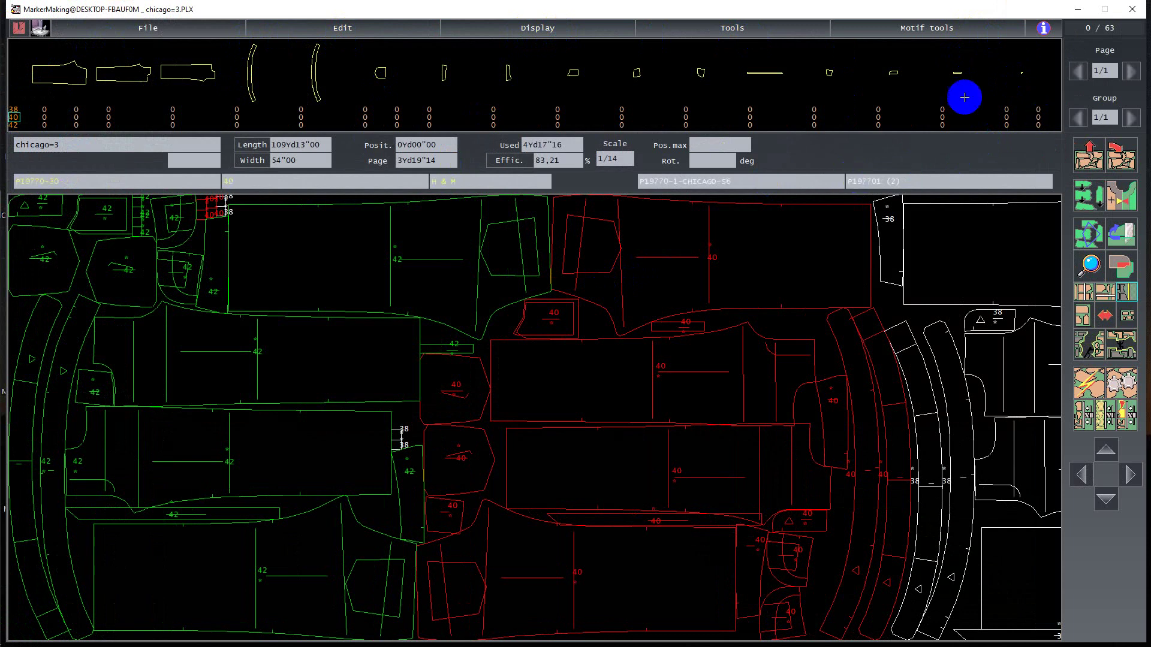
left_click(756, 31)
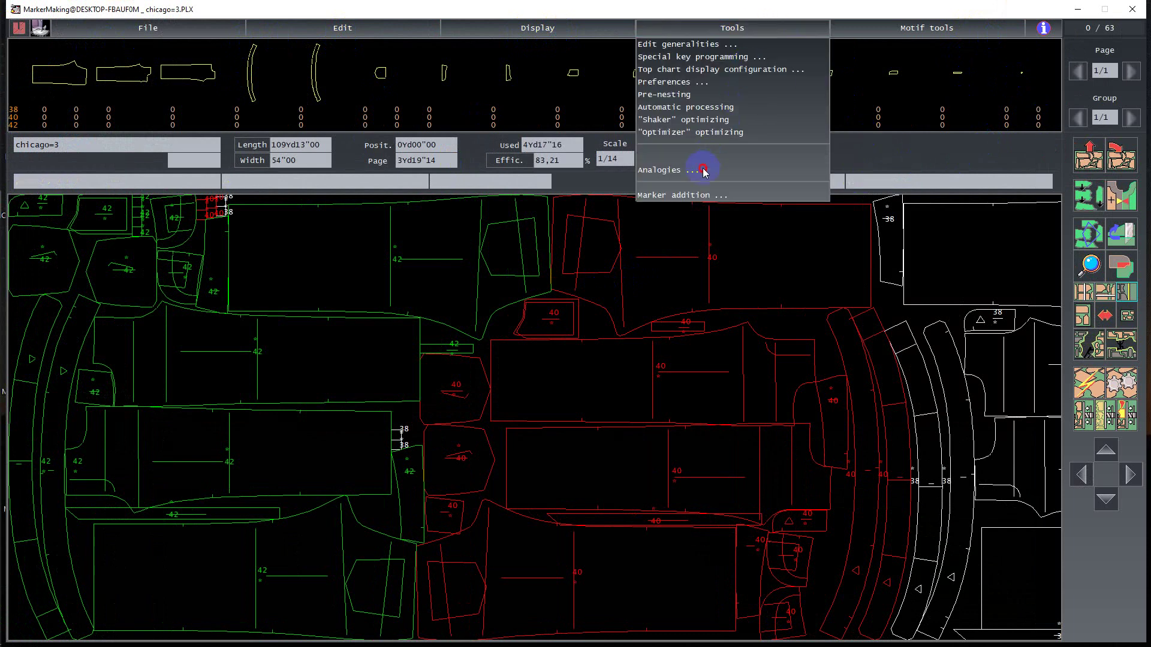
left_click(659, 239)
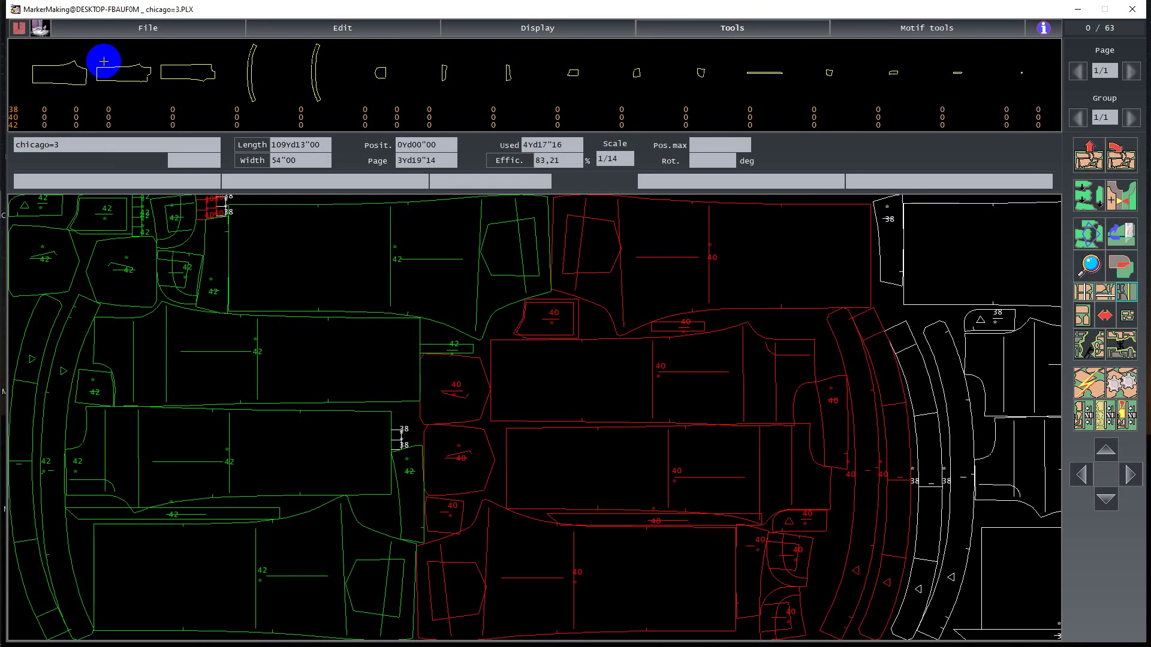
left_click(347, 28)
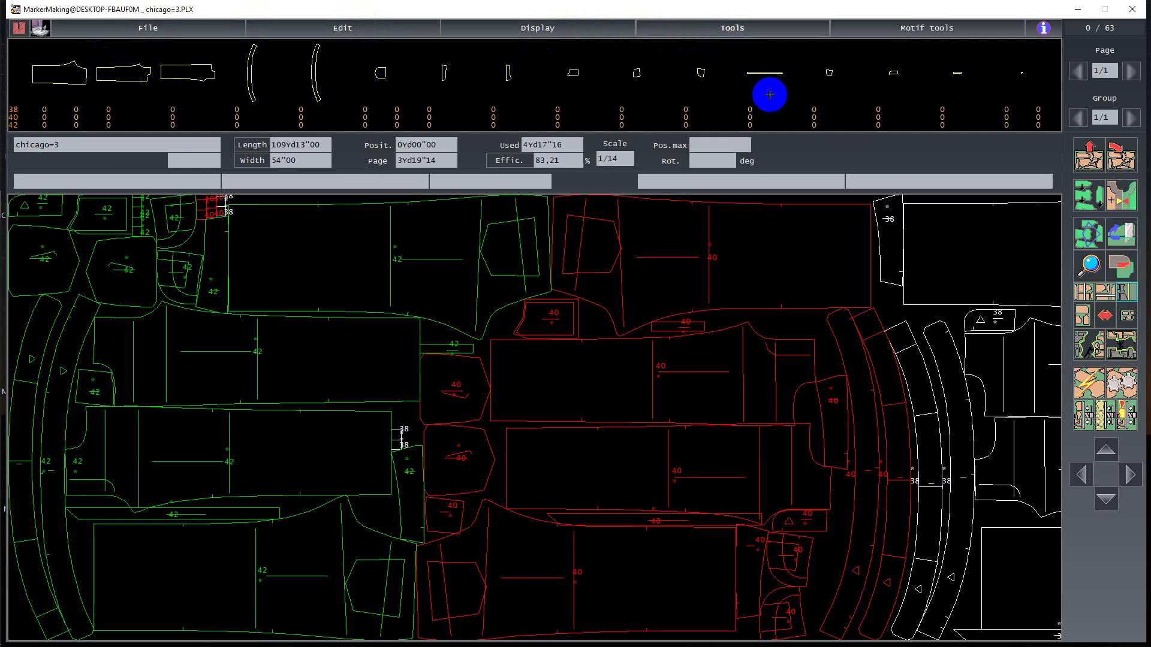
Open the chicago=6 pcs marker from the chicago- folder via File > Open's Selector
left_click(159, 34)
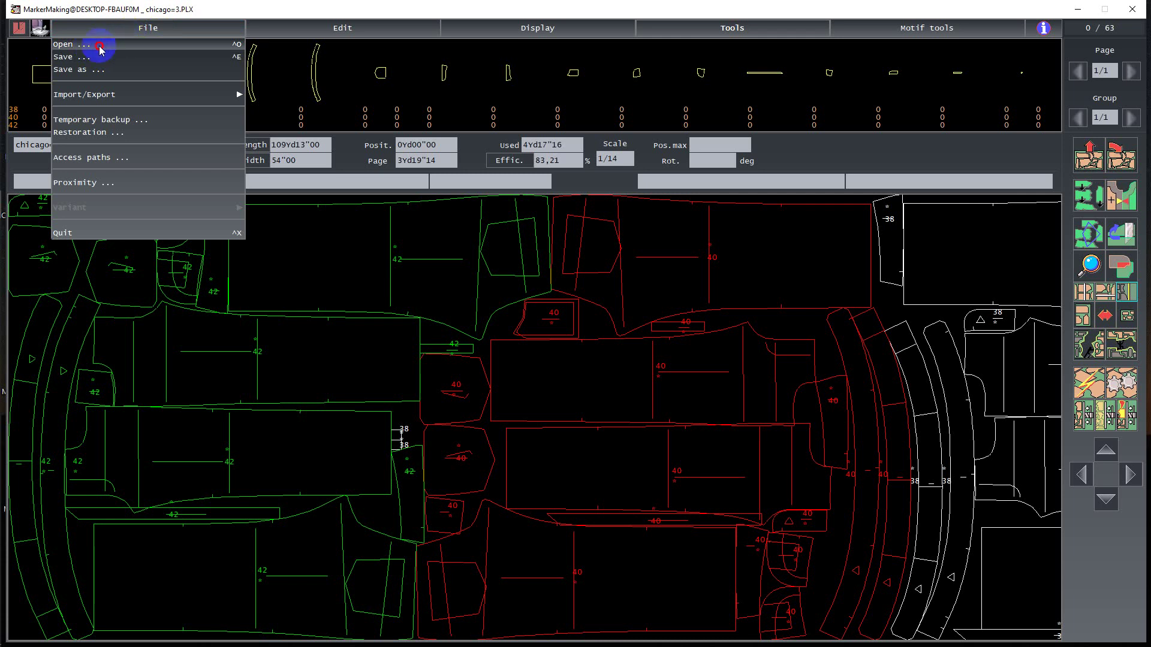
left_click(134, 57)
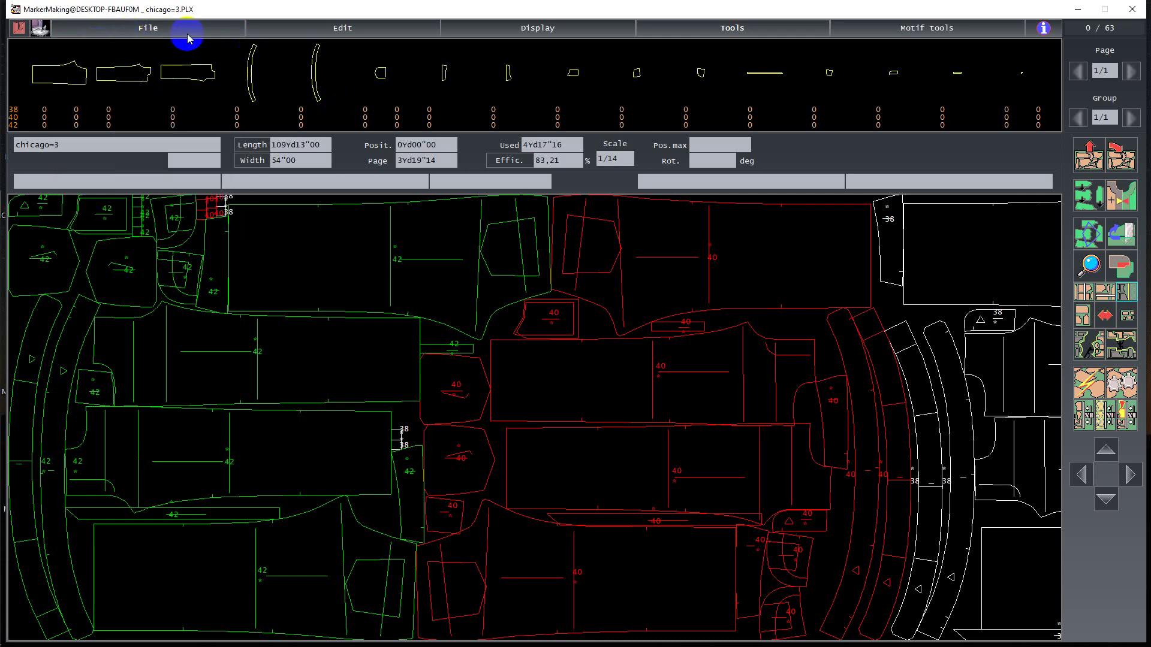
left_click(161, 27)
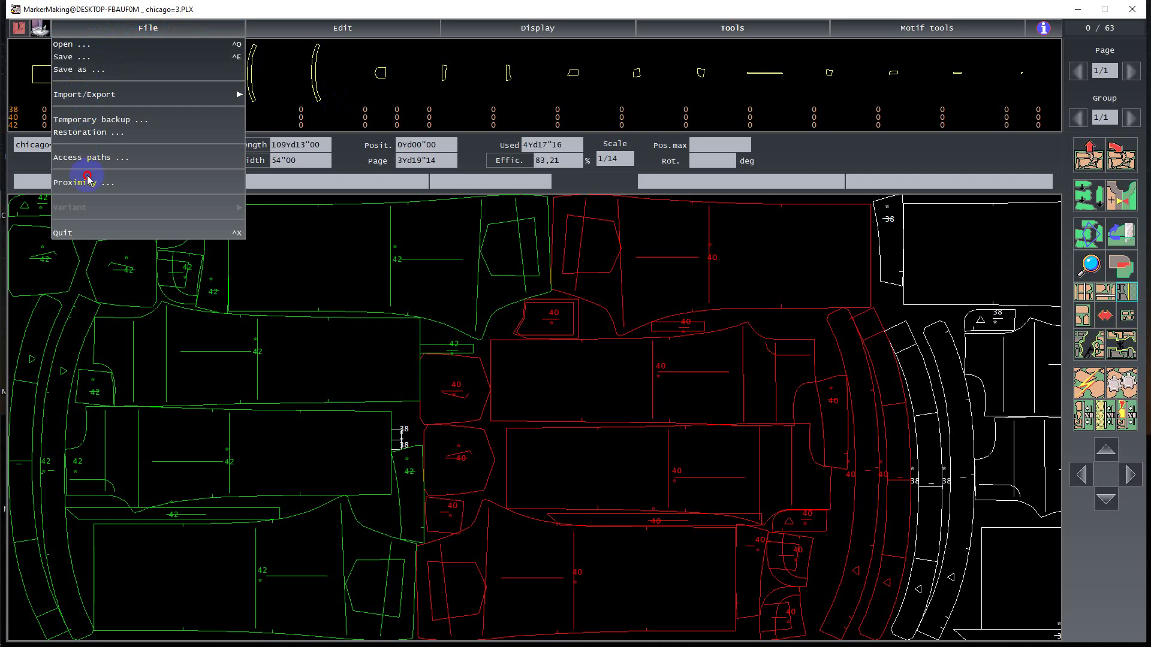
left_click(77, 47)
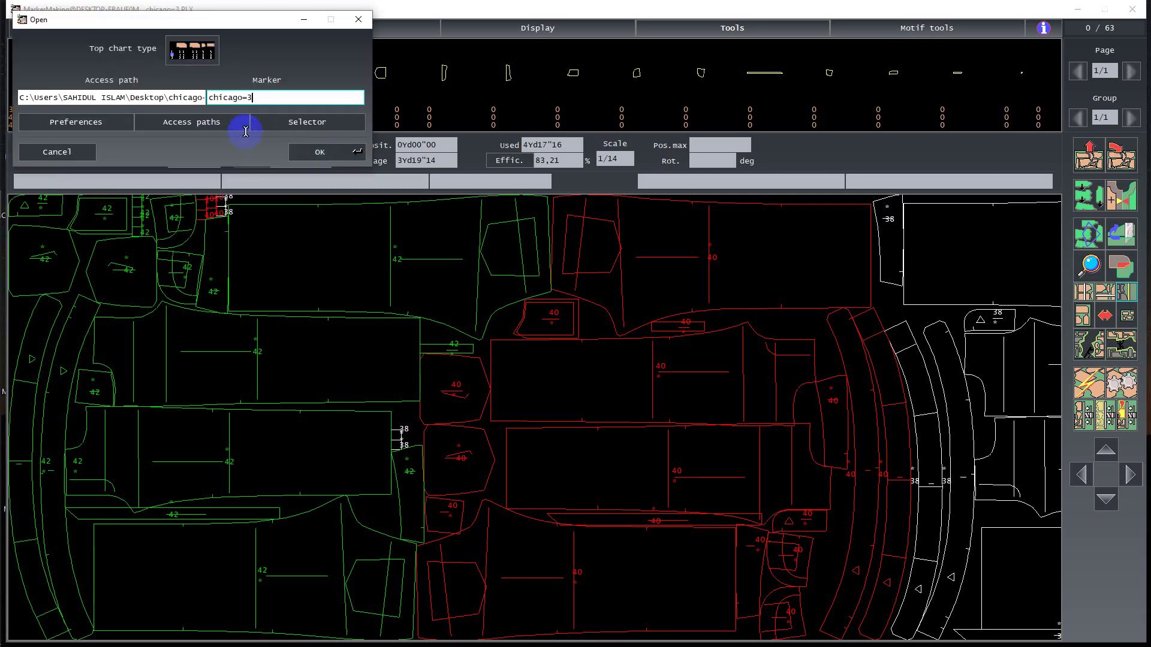
left_click(303, 128)
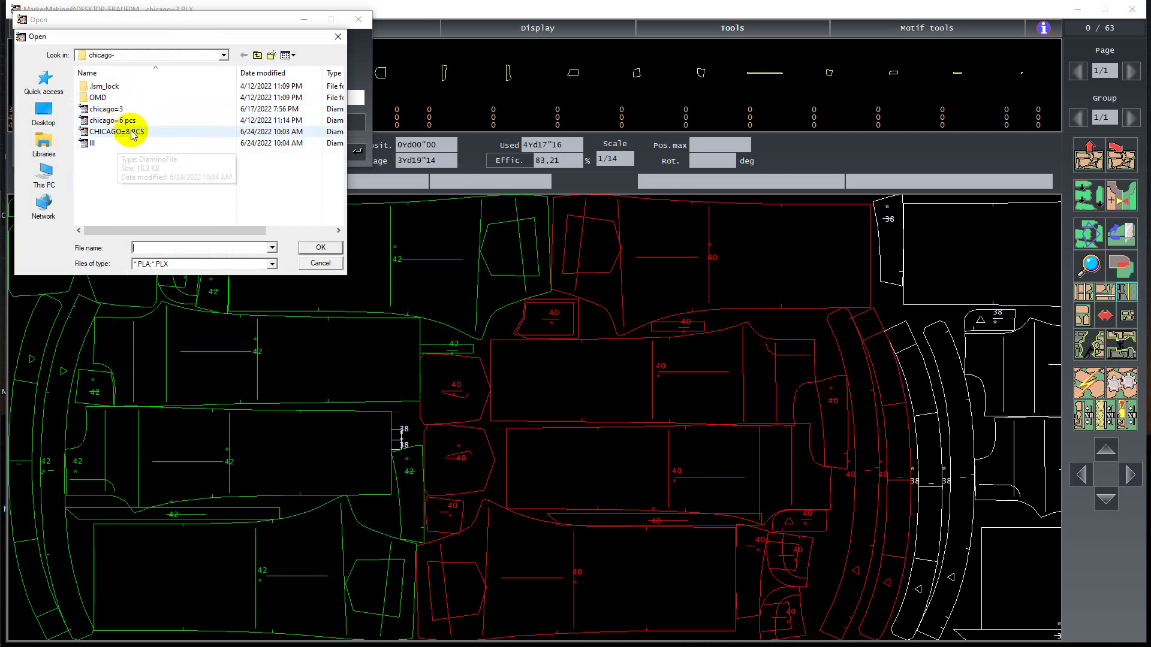
left_click(122, 124)
double_click(123, 123)
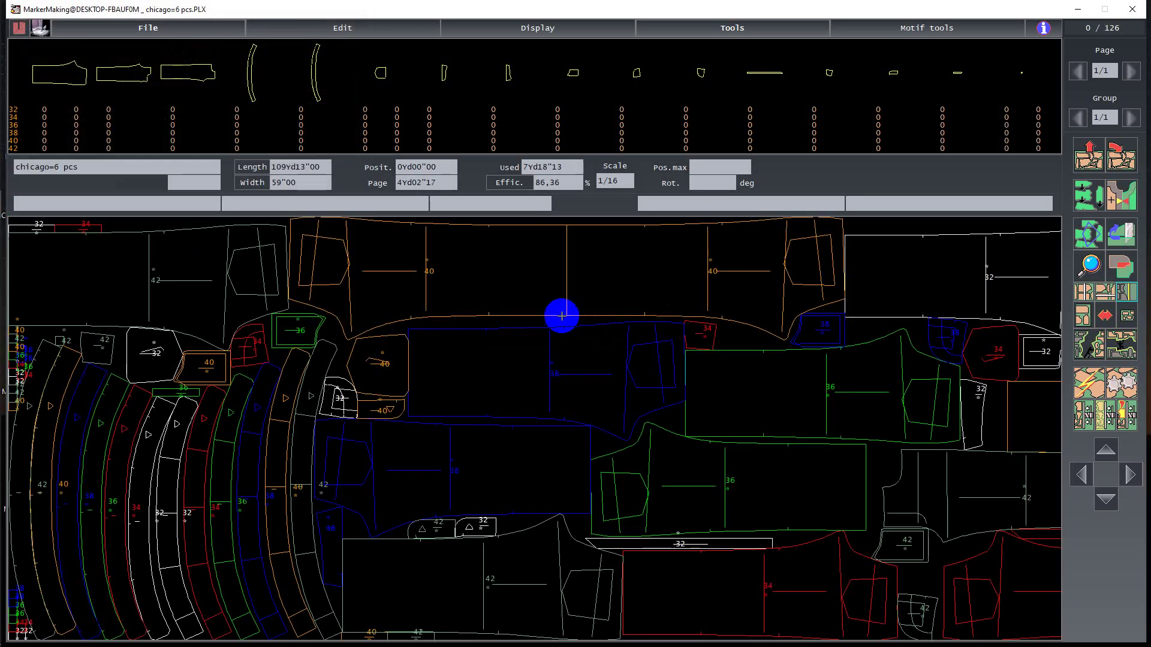
Open the Access paths dialog from File > Import/Export and Restoration
left_click(148, 27)
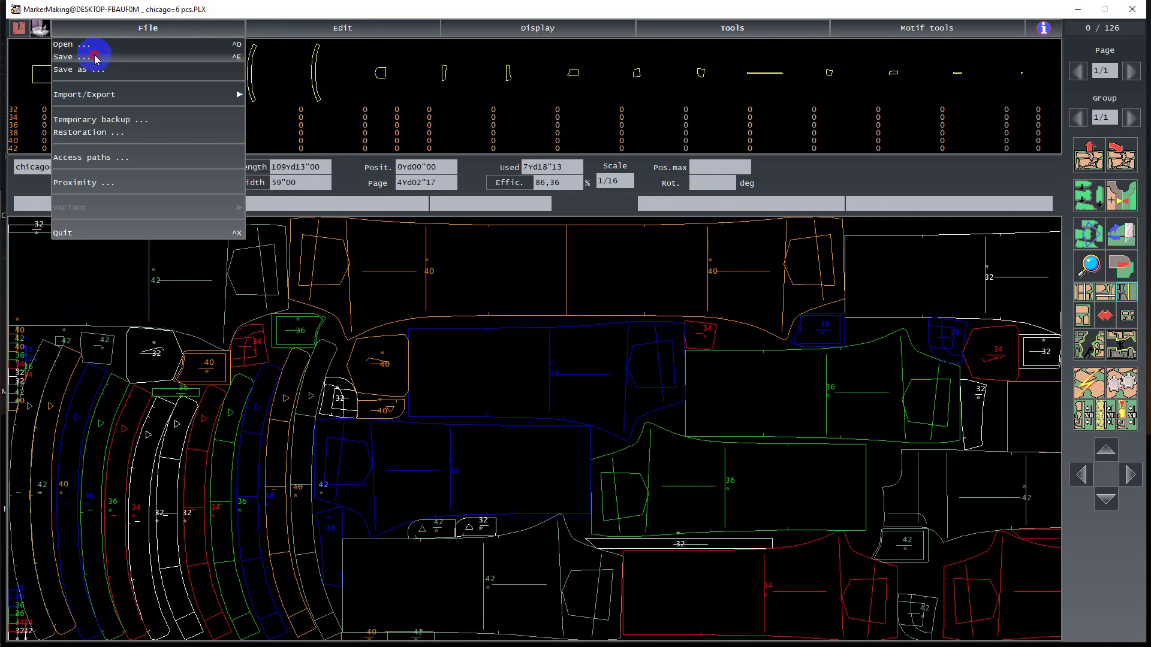
left_click(729, 311)
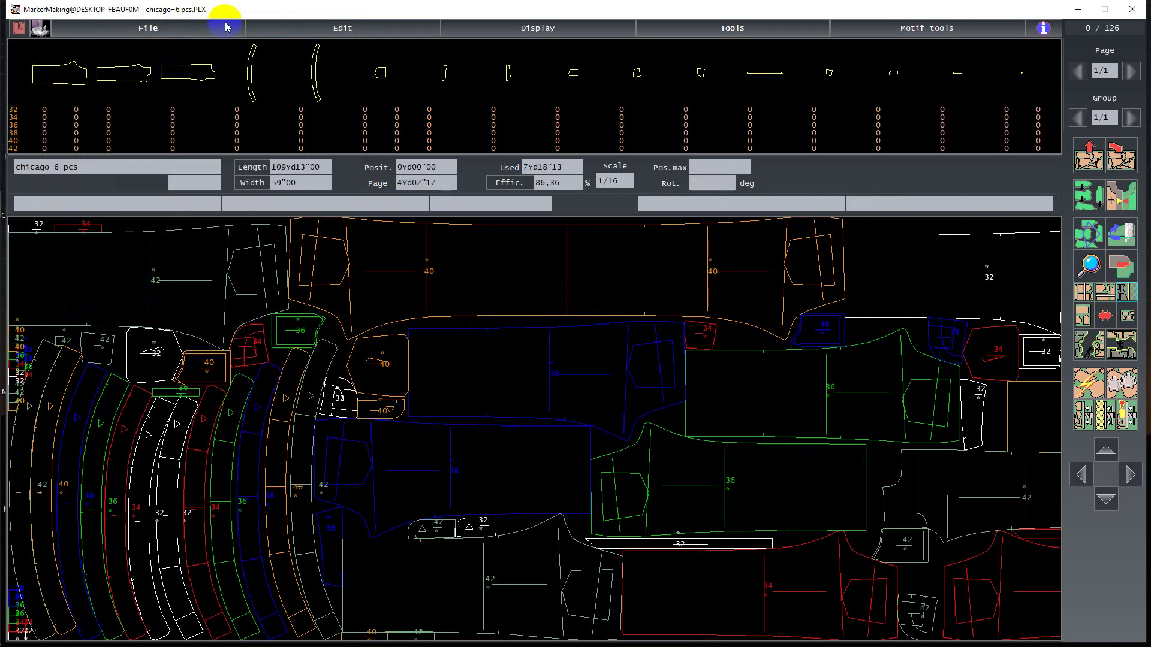
left_click(138, 31)
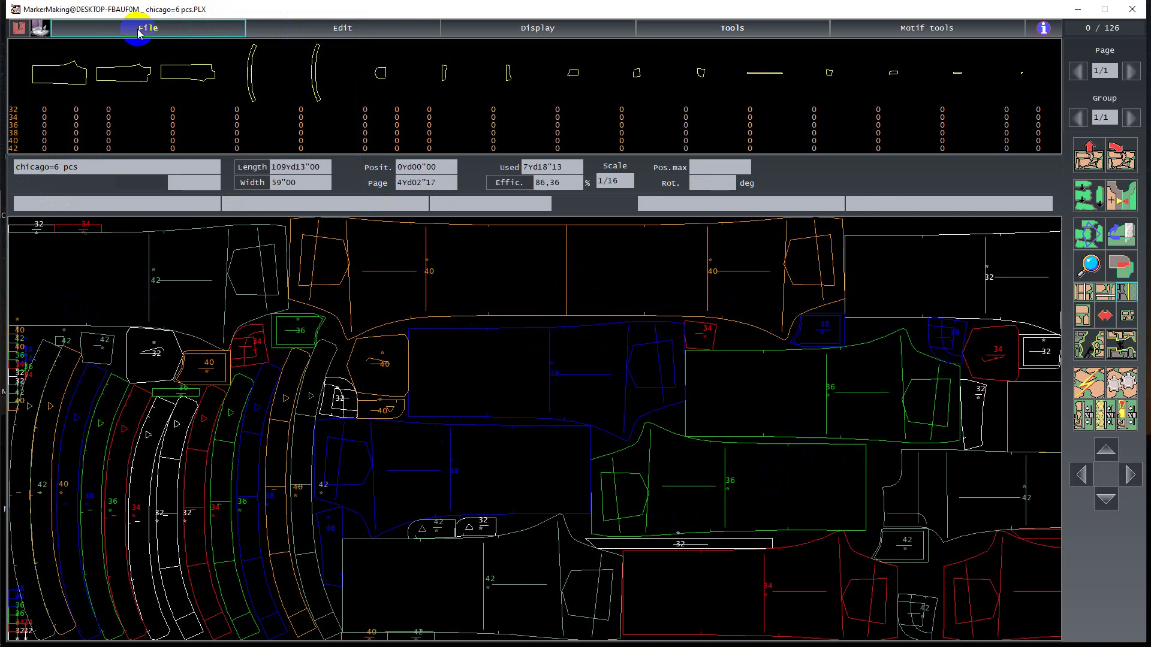
mouse_move(138, 33)
left_mouse_down()
mouse_move(111, 72)
mouse_move(399, 249)
left_mouse_up()
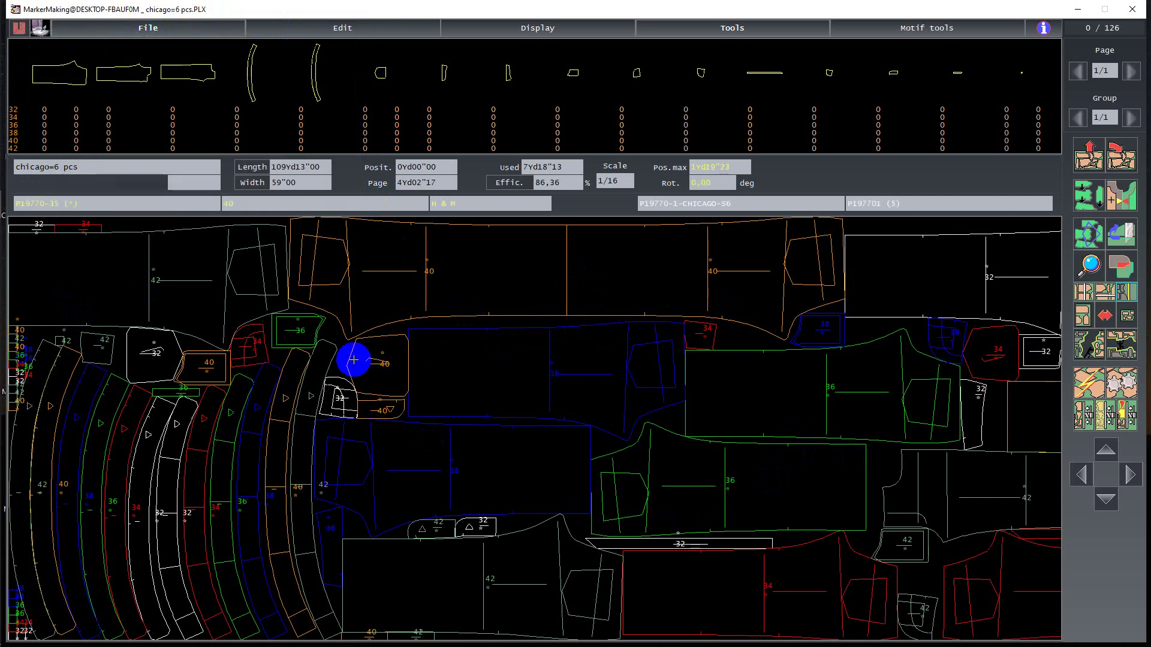
left_click_drag(345, 350, 145, 202)
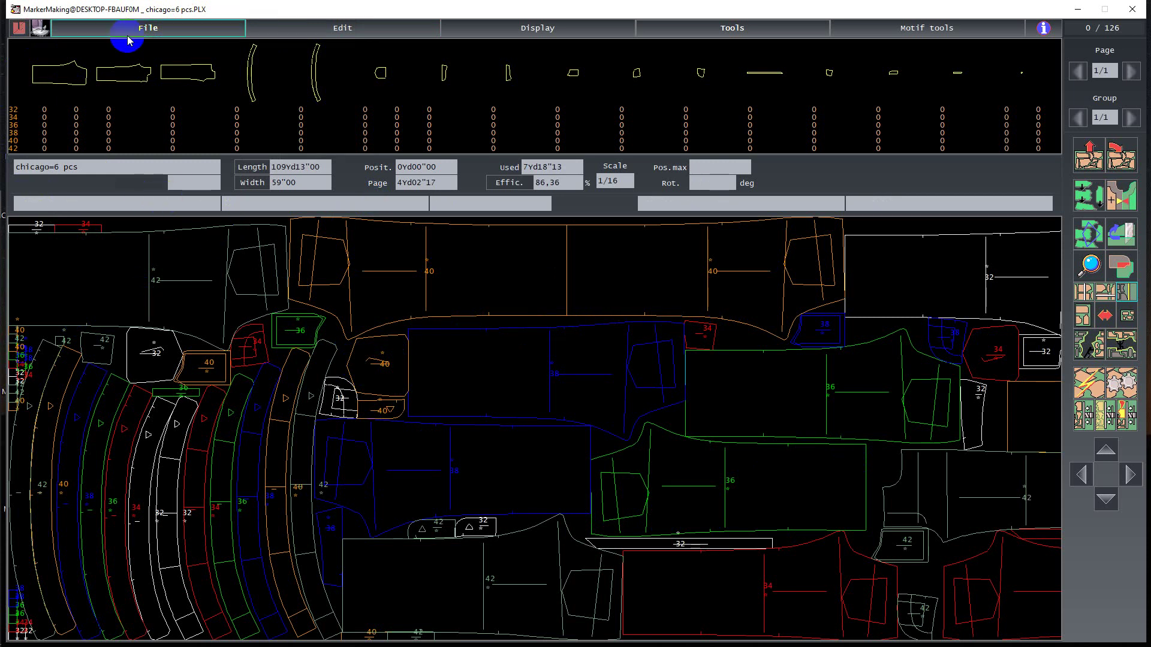
left_click_drag(129, 28, 99, 96)
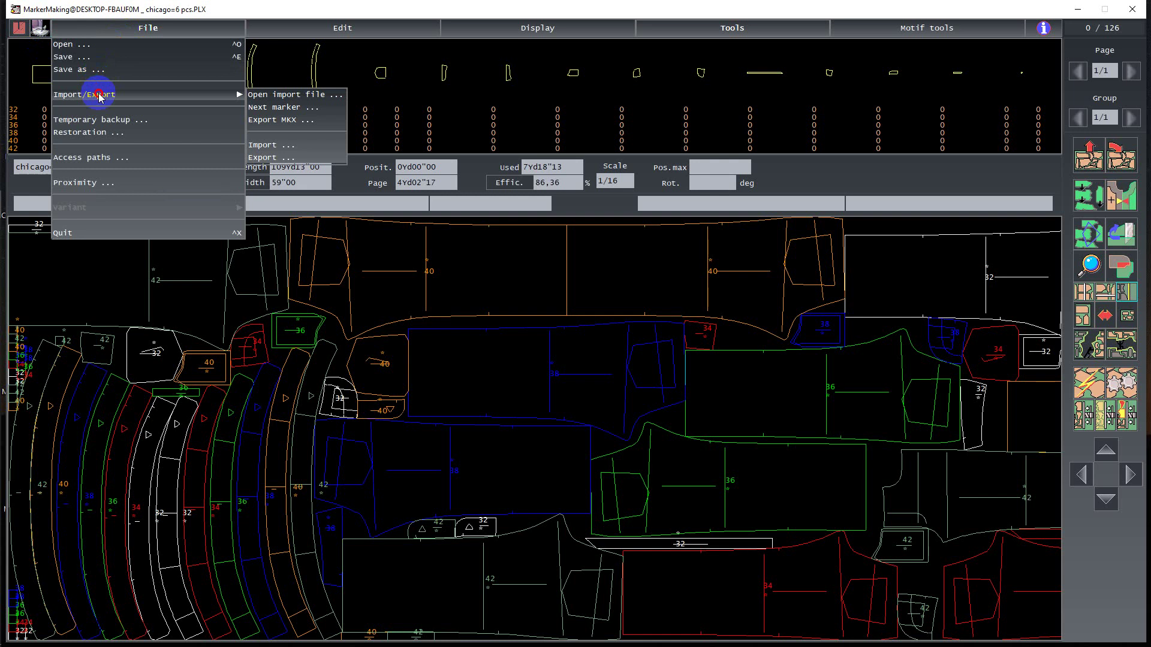
left_click_drag(99, 96, 109, 137)
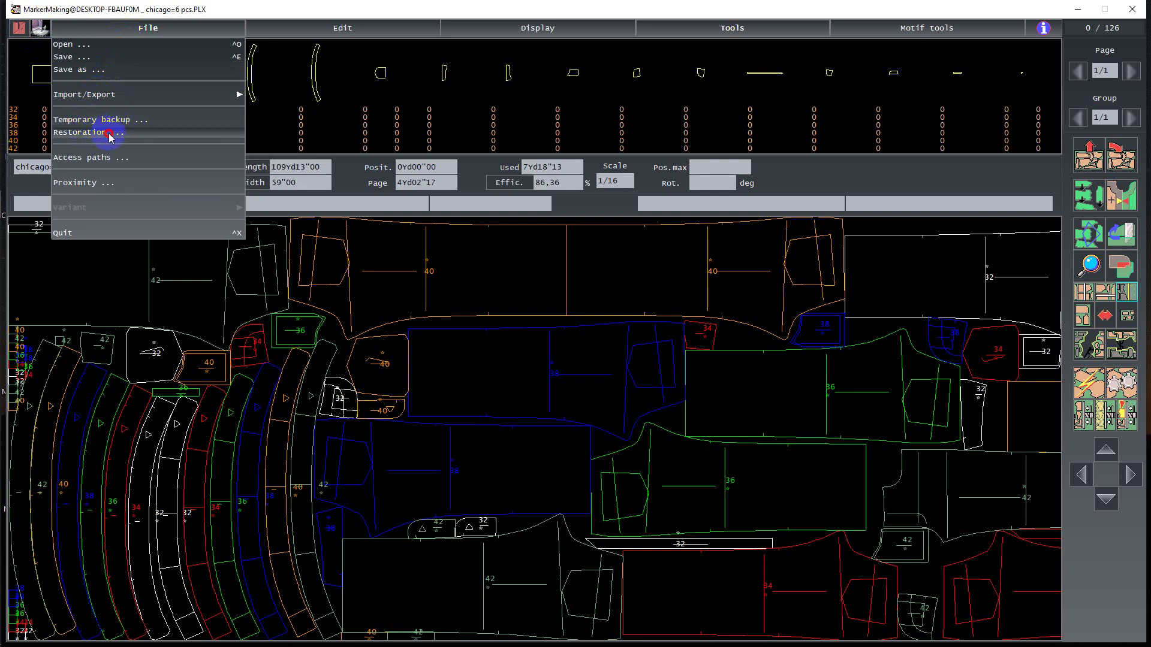
left_click_drag(110, 137, 112, 163)
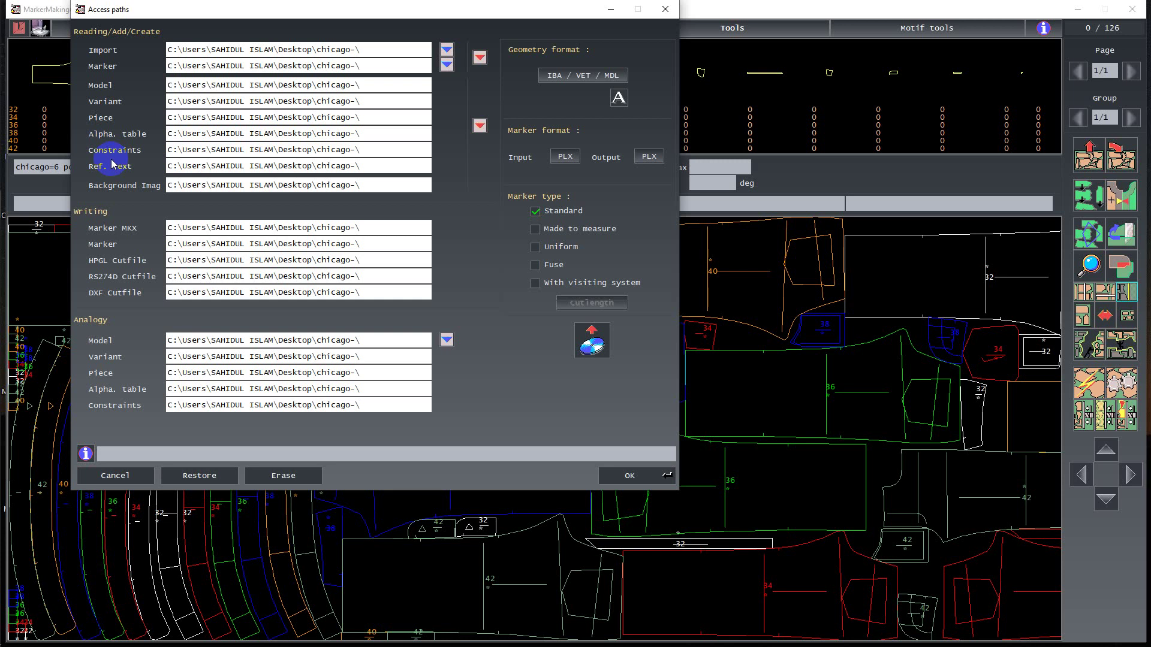
Inspect the Import and Variant path fields, then cancel Access paths unchanged
left_click(329, 50)
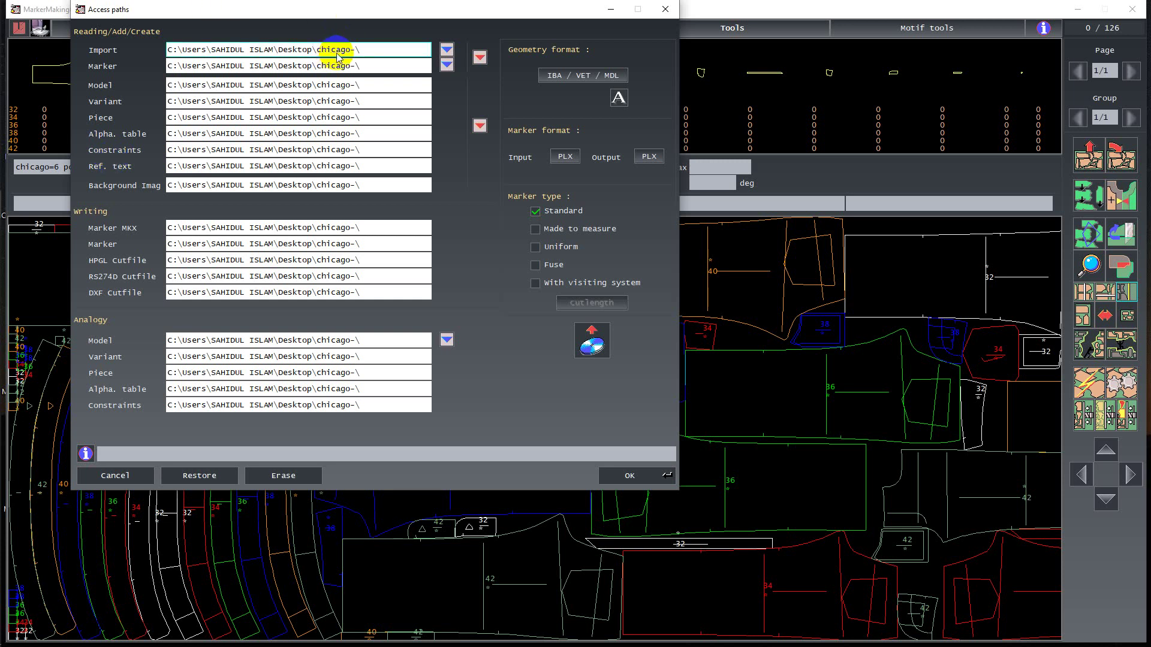
left_click(368, 53)
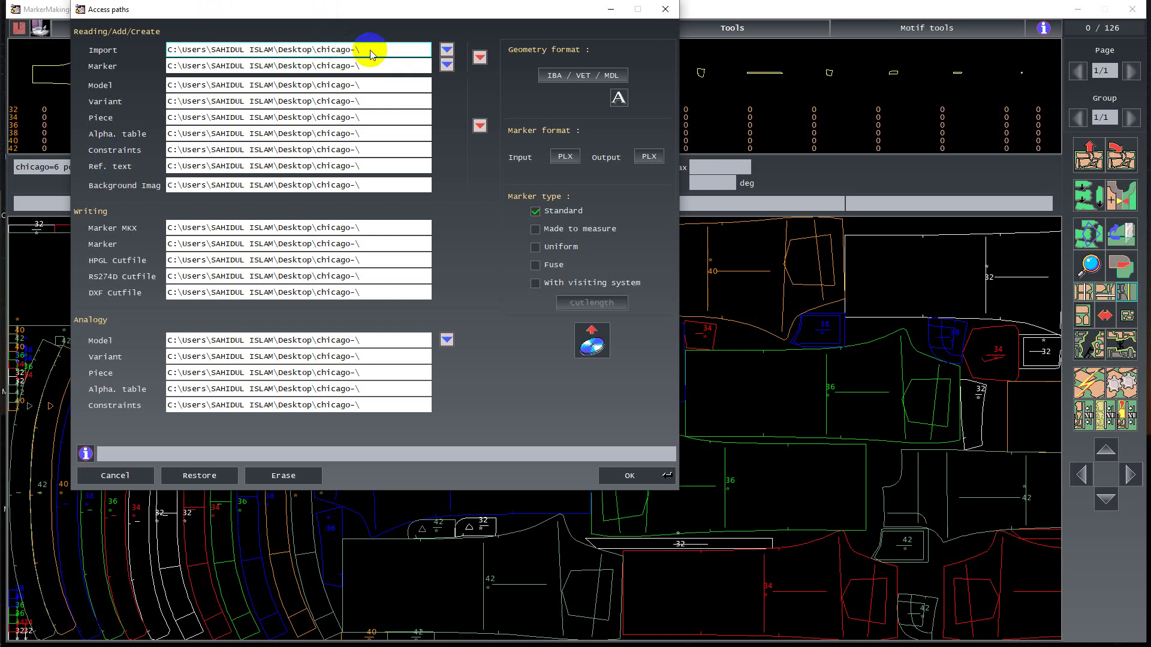
left_click(360, 228)
left_click(360, 357)
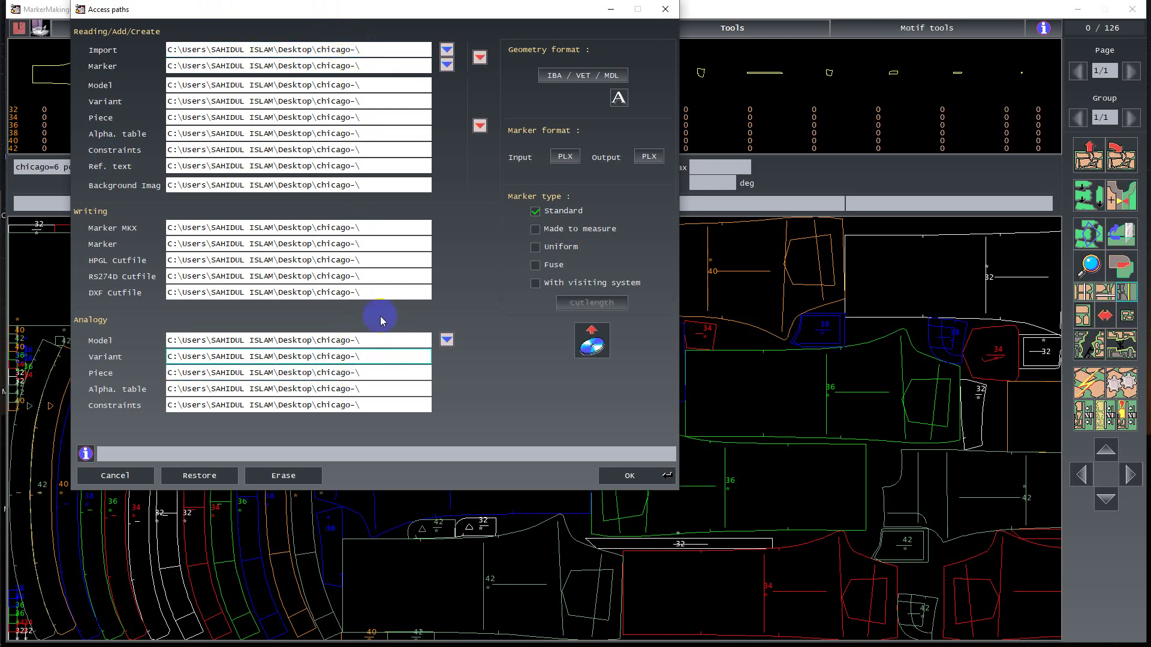
left_click(420, 102)
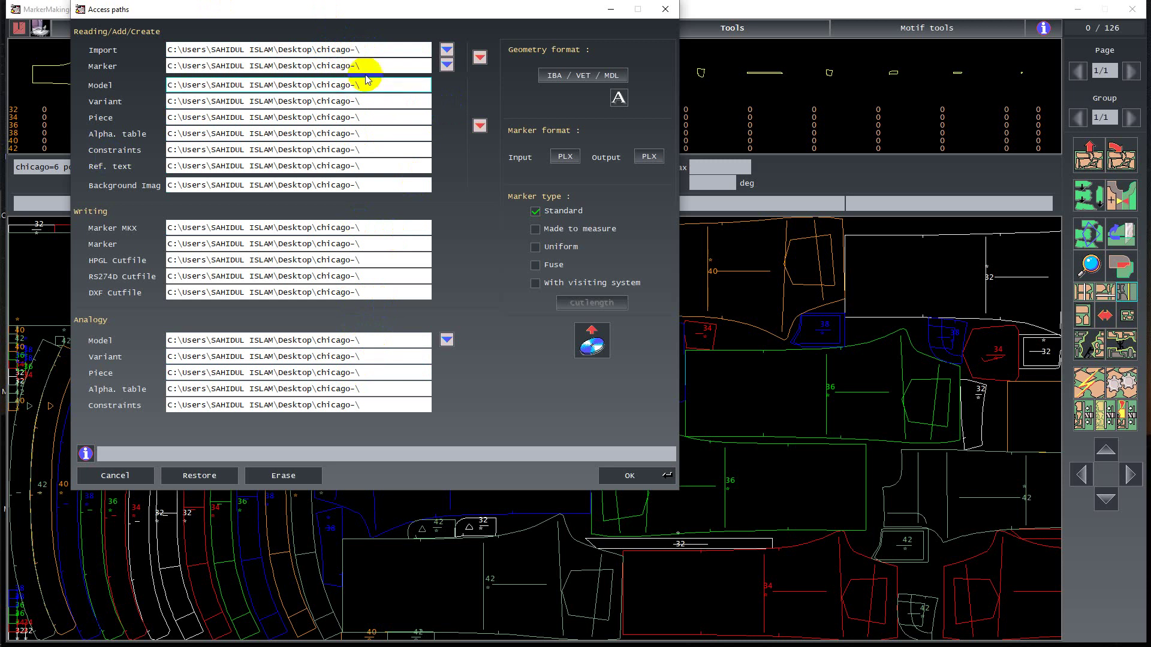
left_click(111, 475)
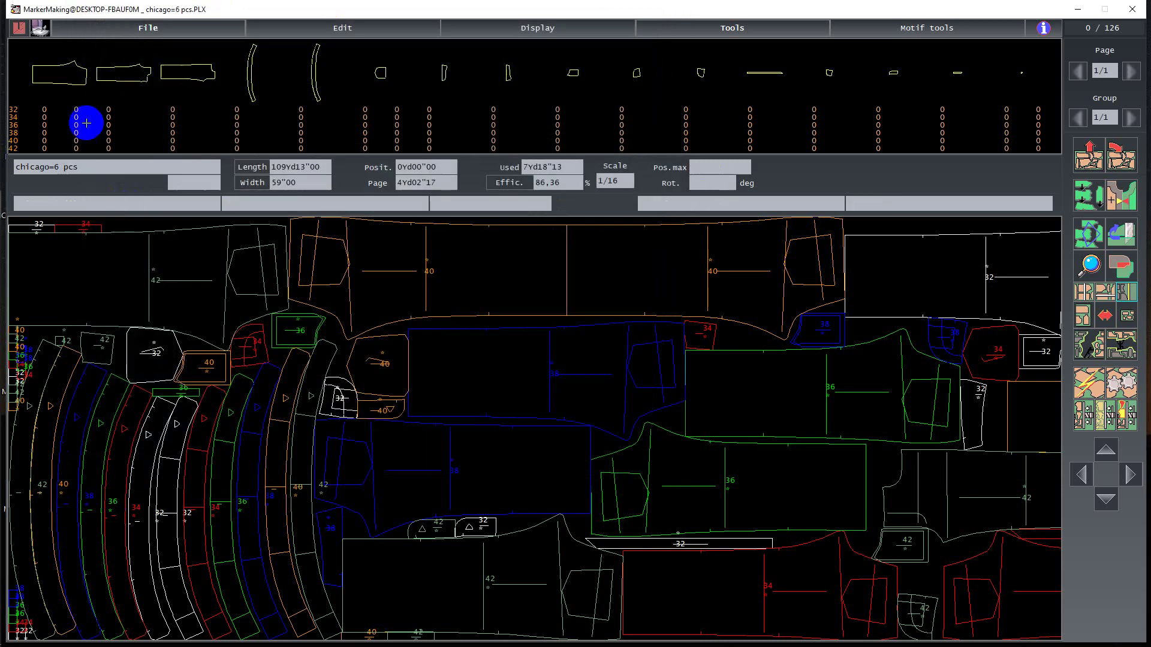
left_click(140, 38)
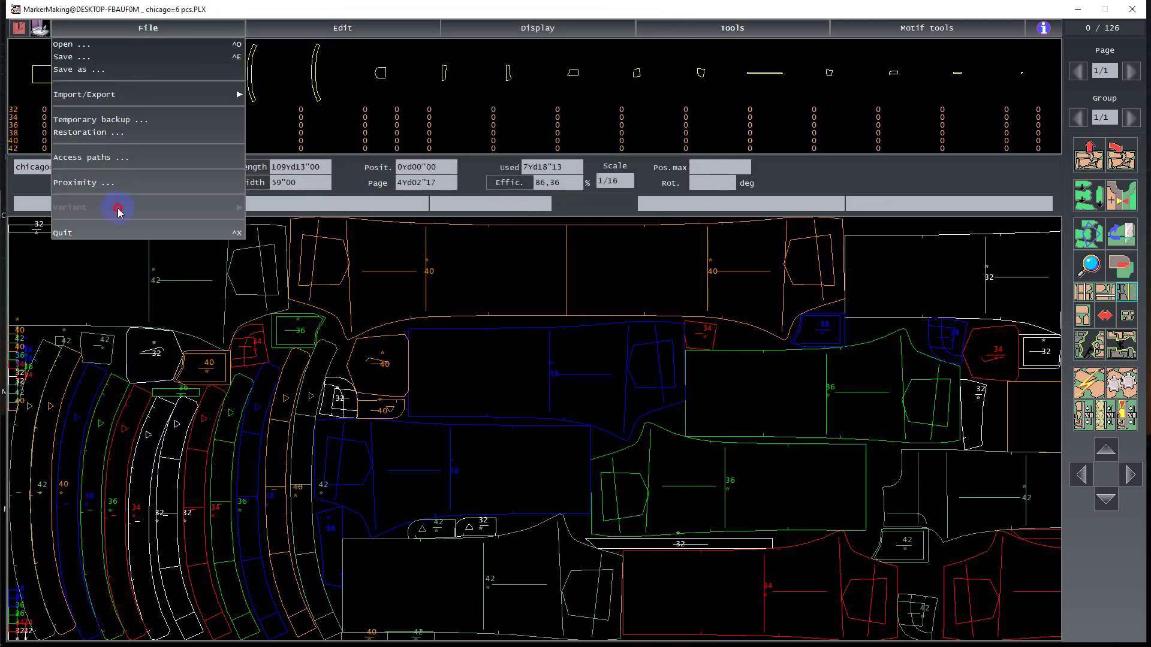
left_click(105, 234)
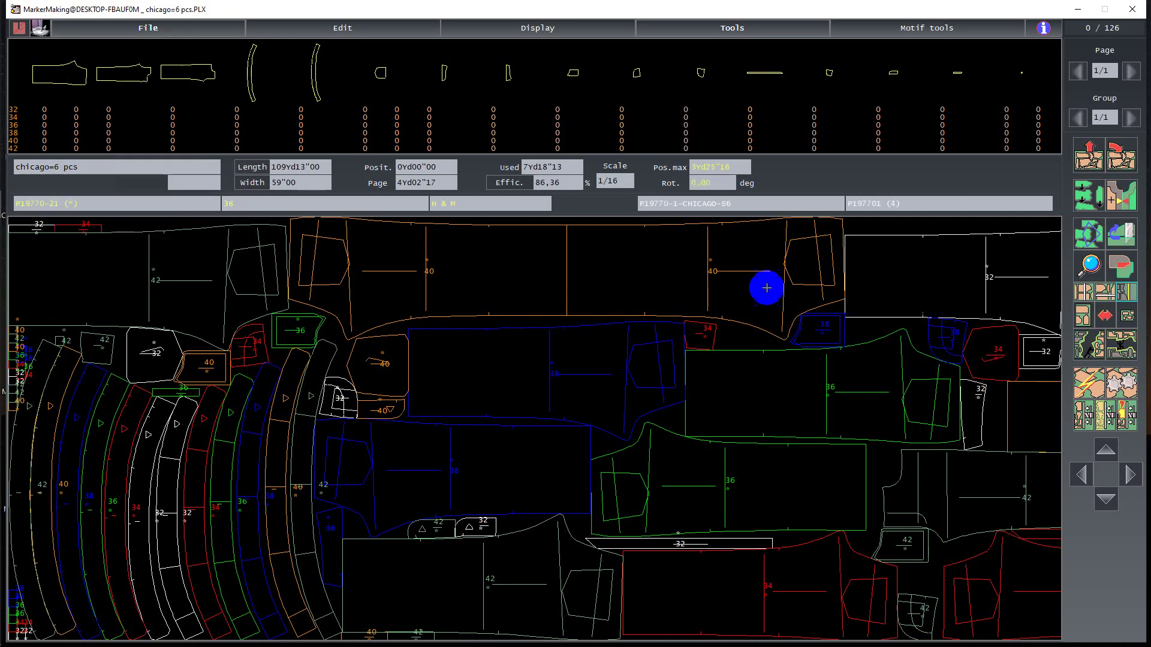
left_click(349, 31)
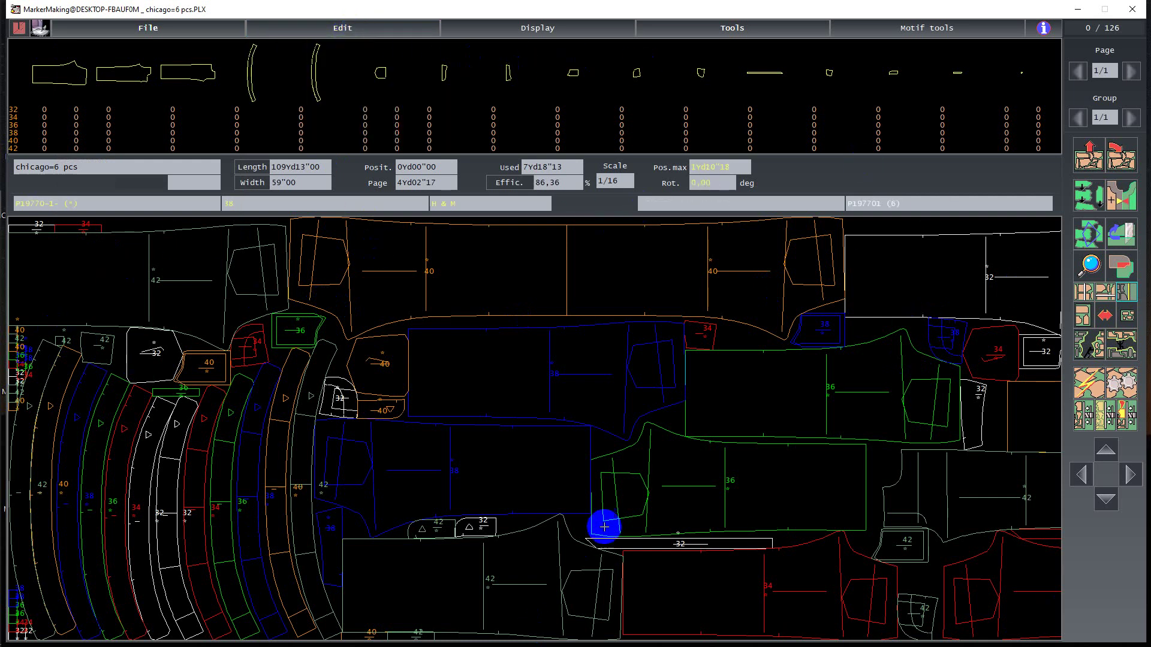
mouse_move(919, 380)
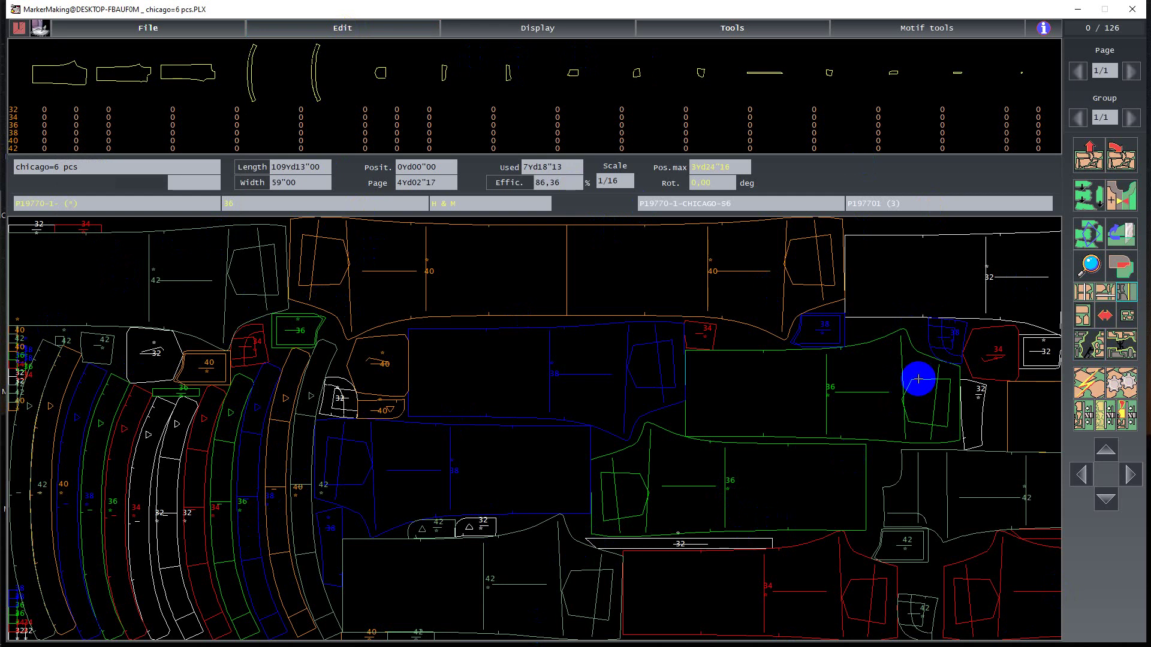
left_click(366, 28)
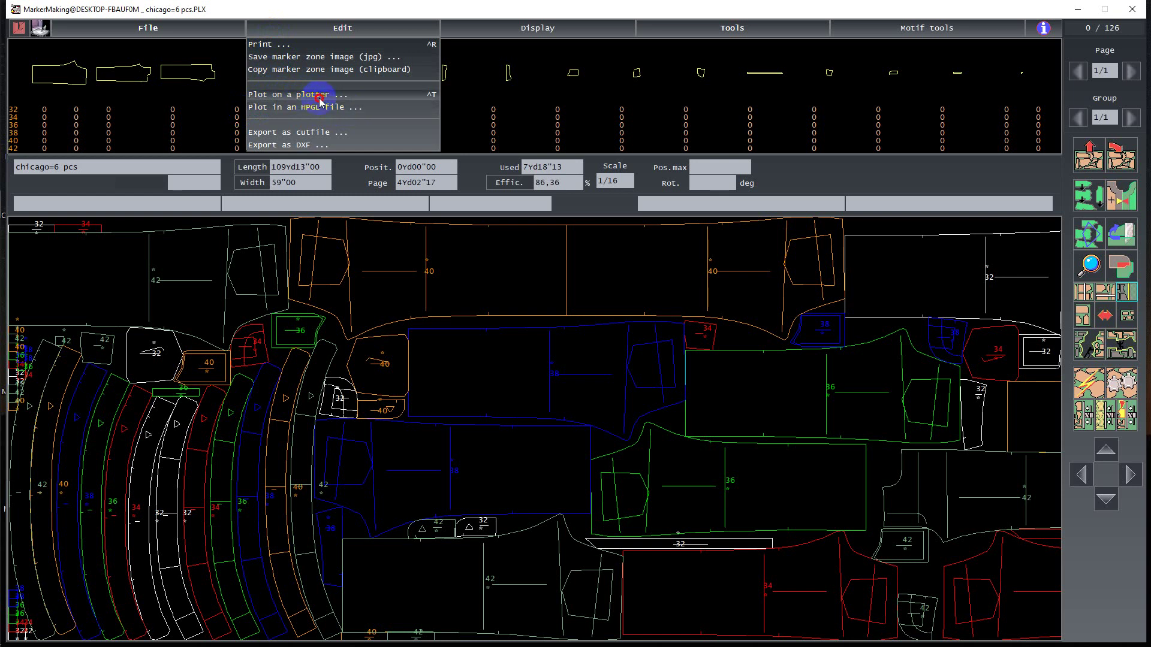
left_click(546, 316)
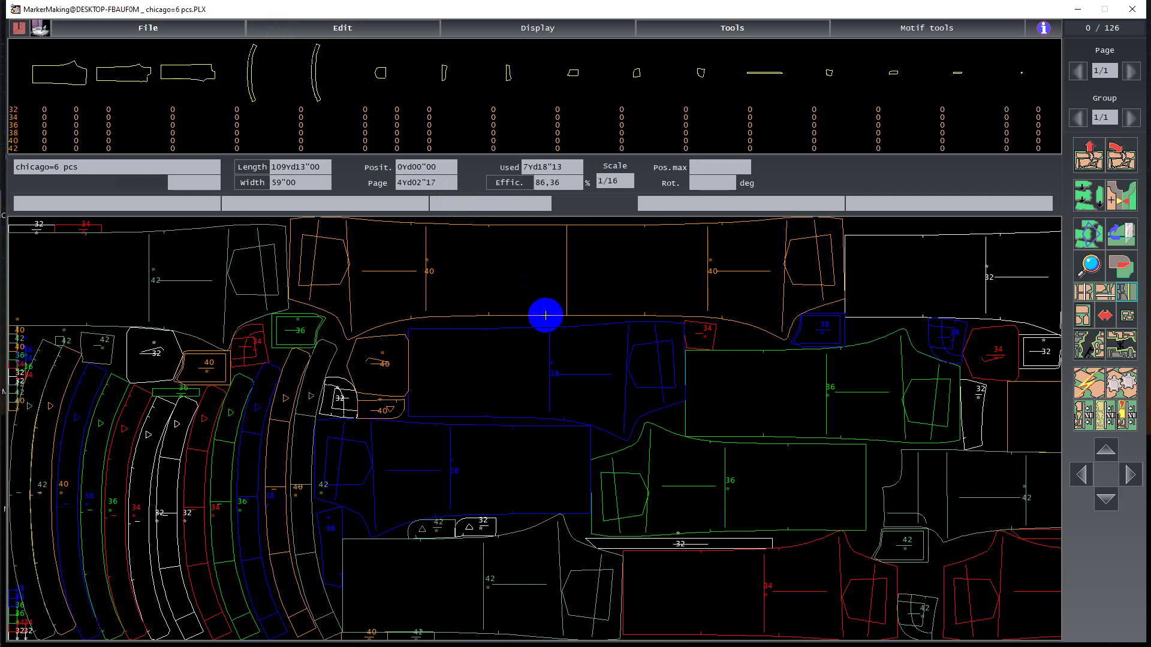
left_click(357, 38)
Plot chicago=6 pcs to an HPGL file on HP-GL Generator and dismiss the licence error
left_click(303, 111)
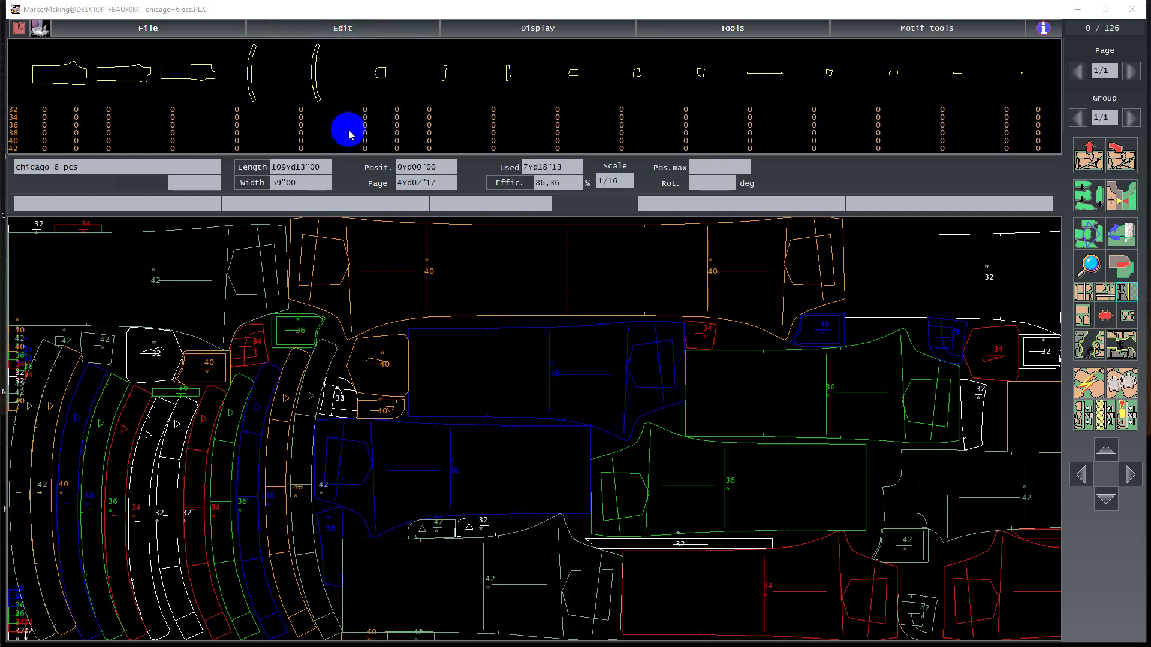
left_click(123, 393)
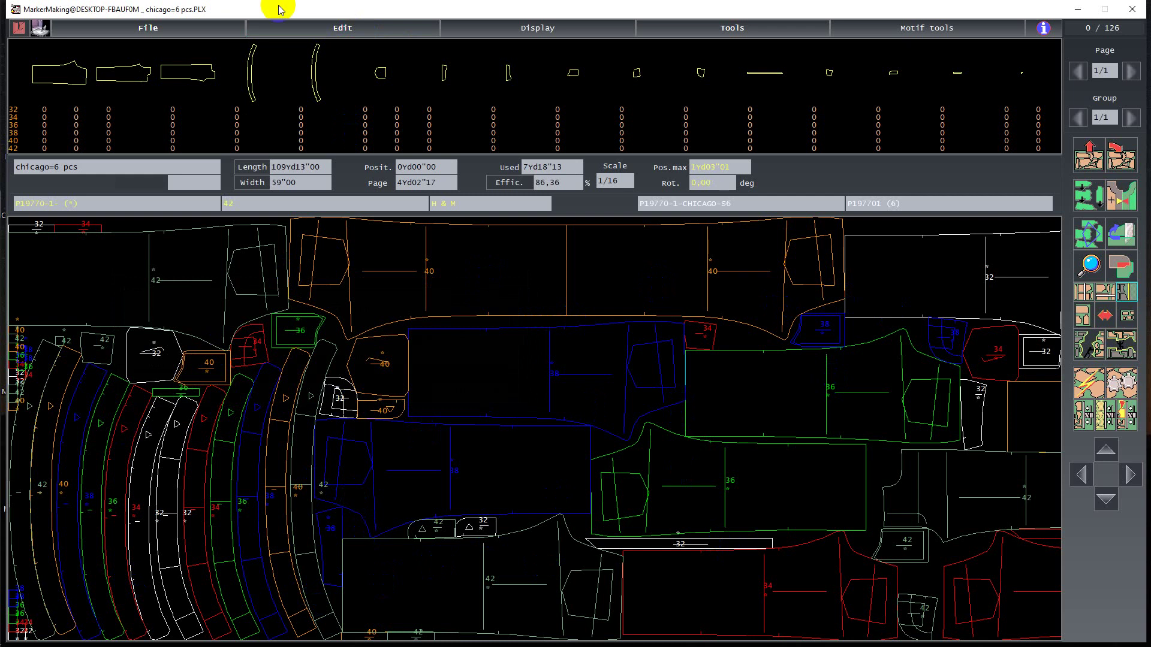
left_click(321, 31)
left_click(292, 111)
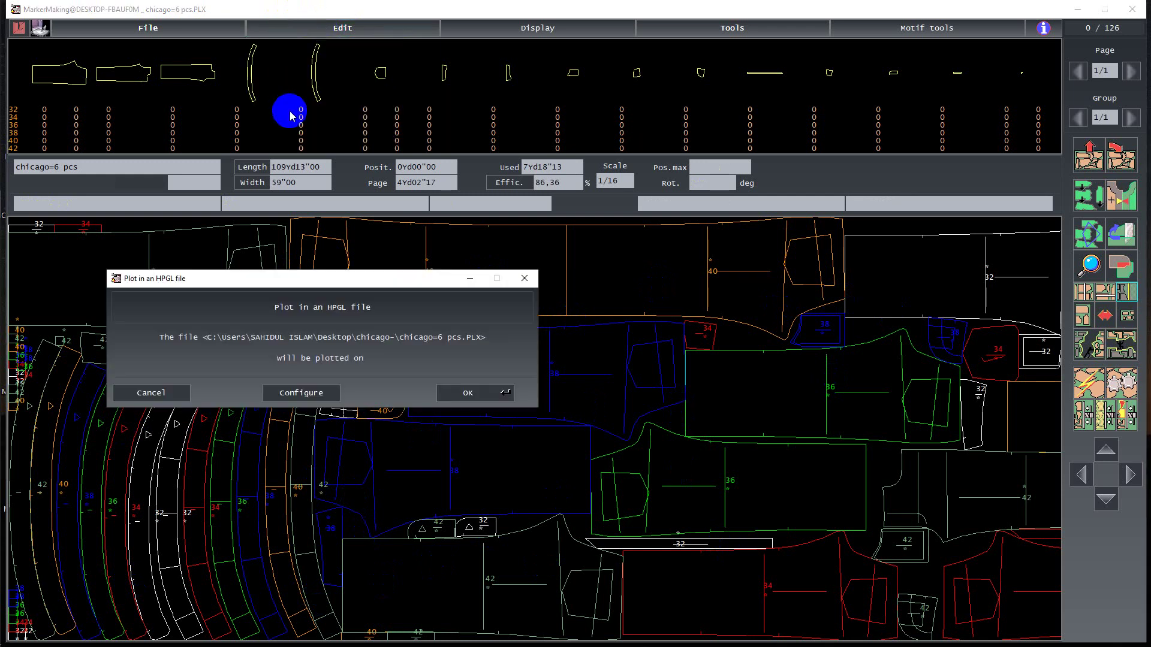
left_click(296, 393)
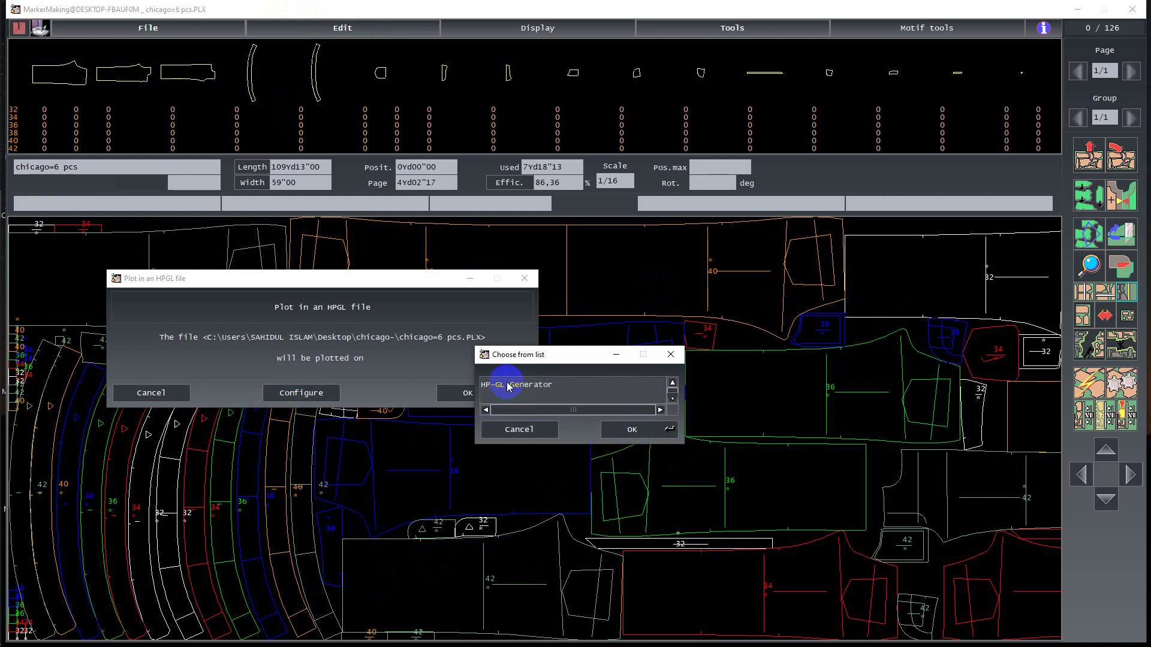
left_click(513, 387)
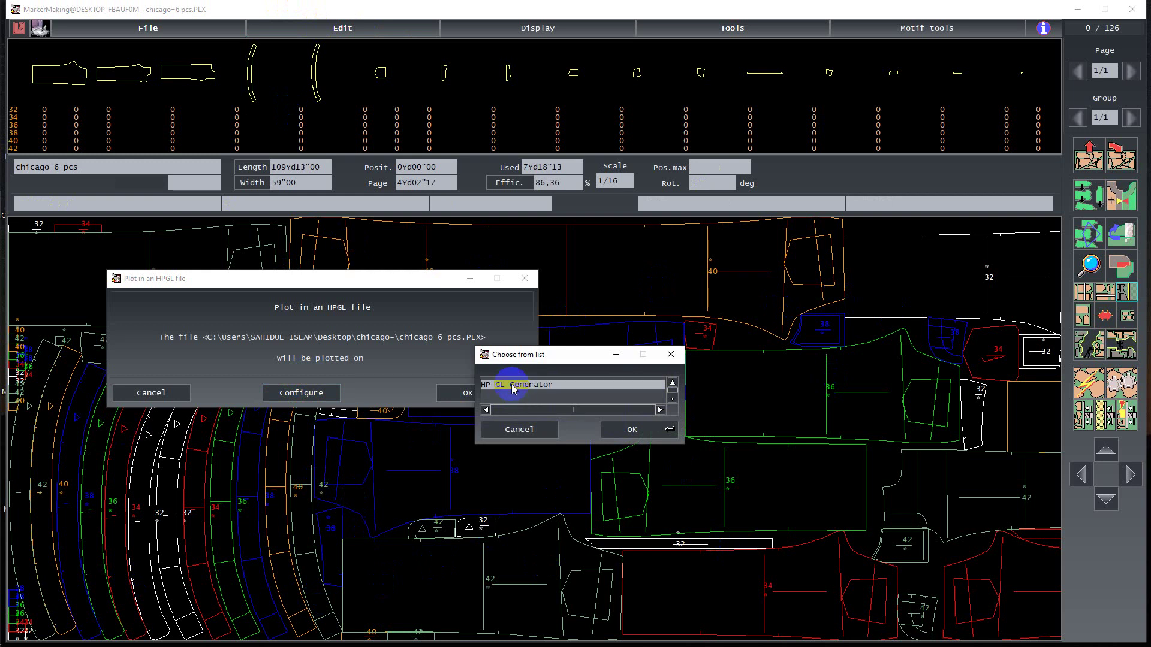
left_click(631, 429)
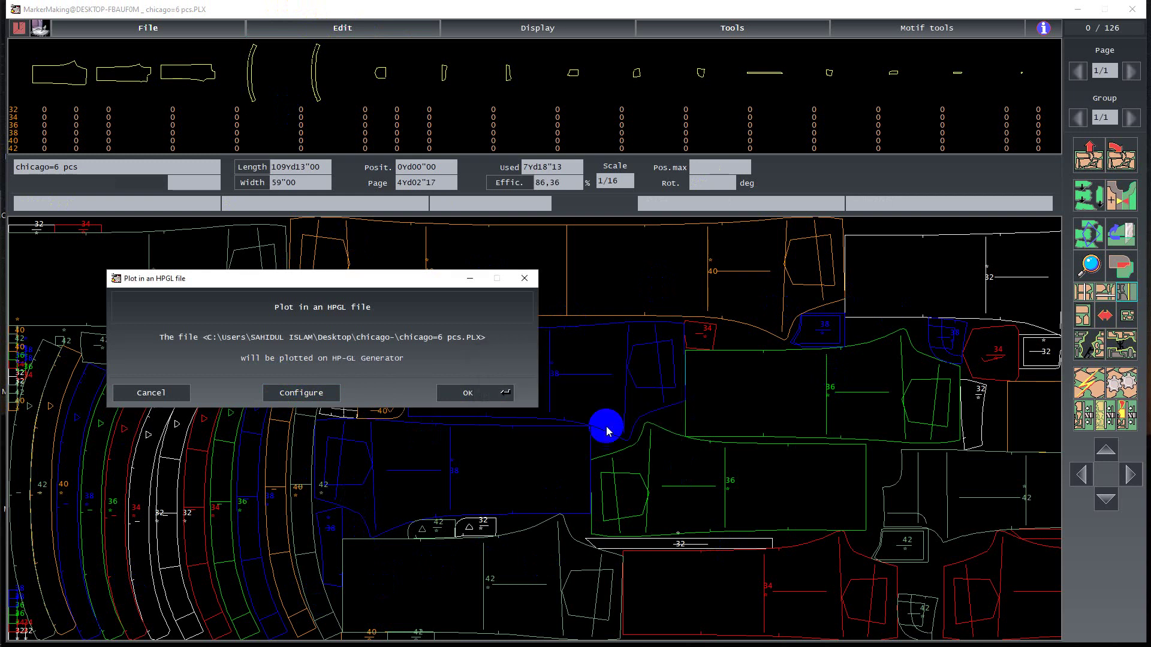
left_click(465, 390)
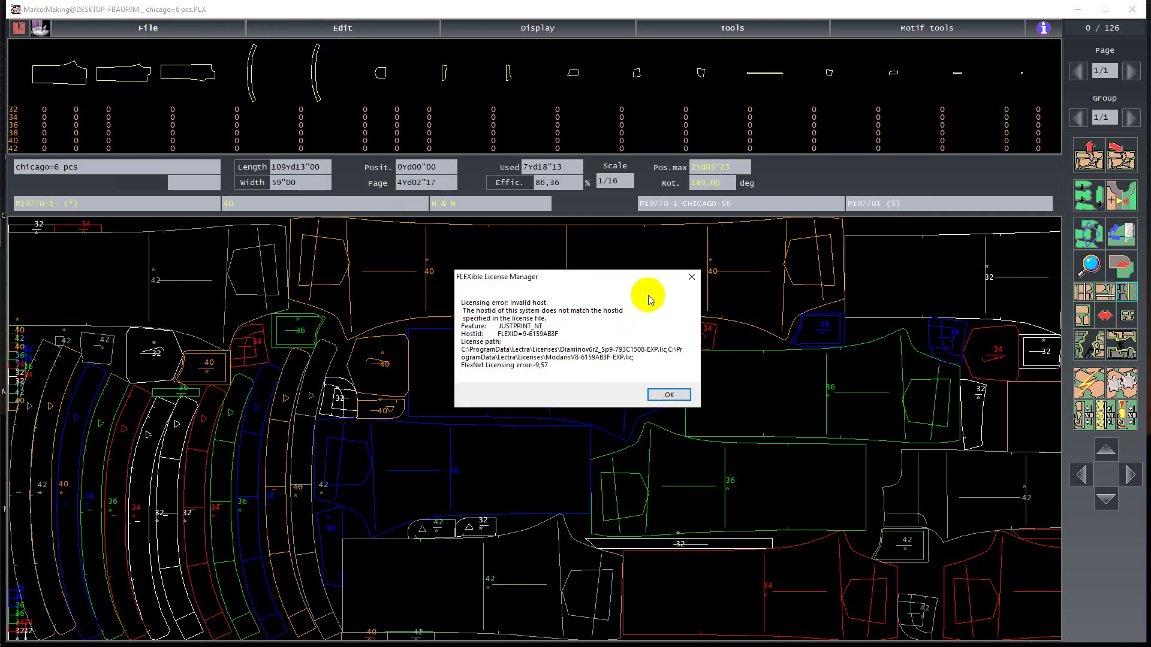
left_click(687, 276)
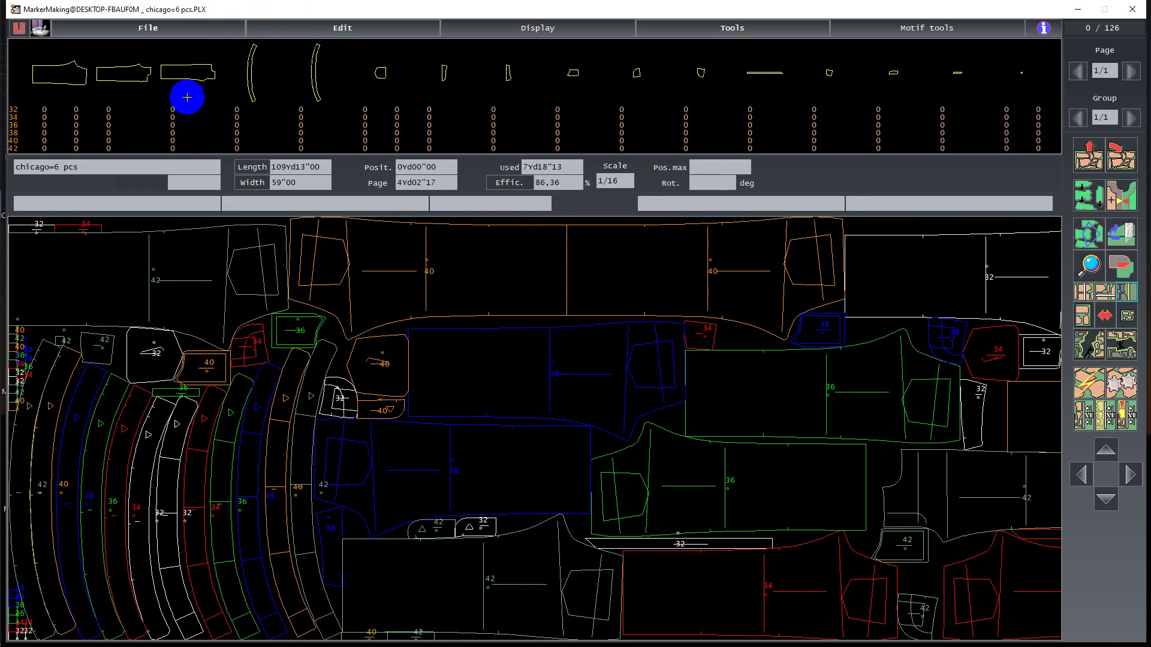
left_click(140, 28)
left_click(100, 167)
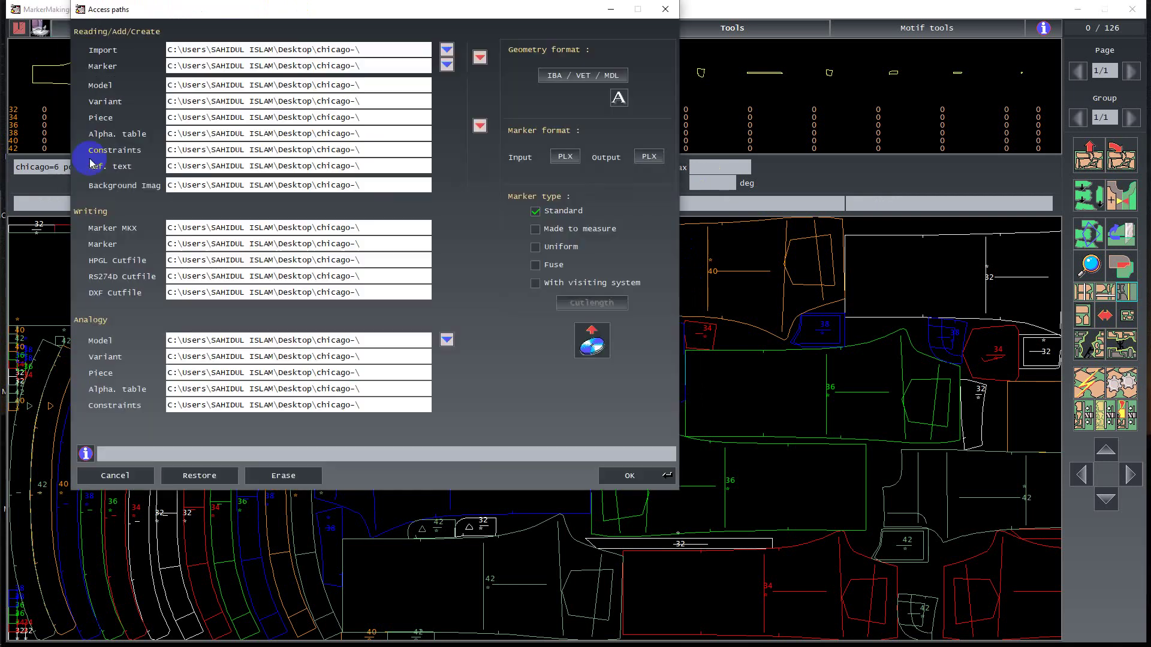
left_click(240, 260)
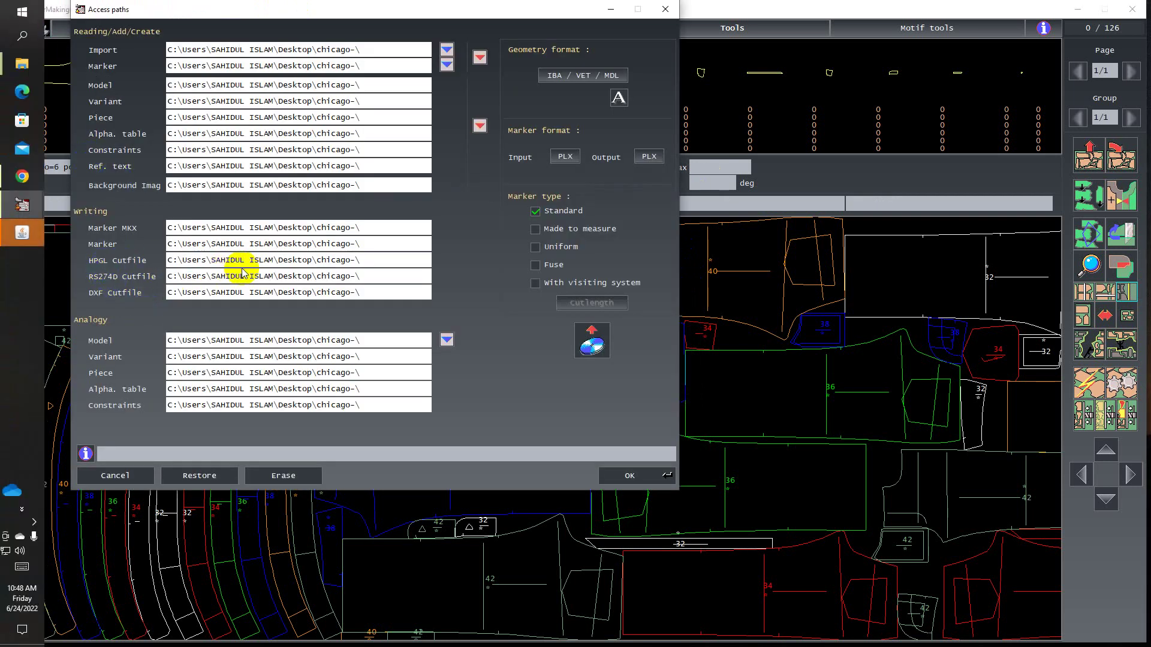
double_click(241, 262)
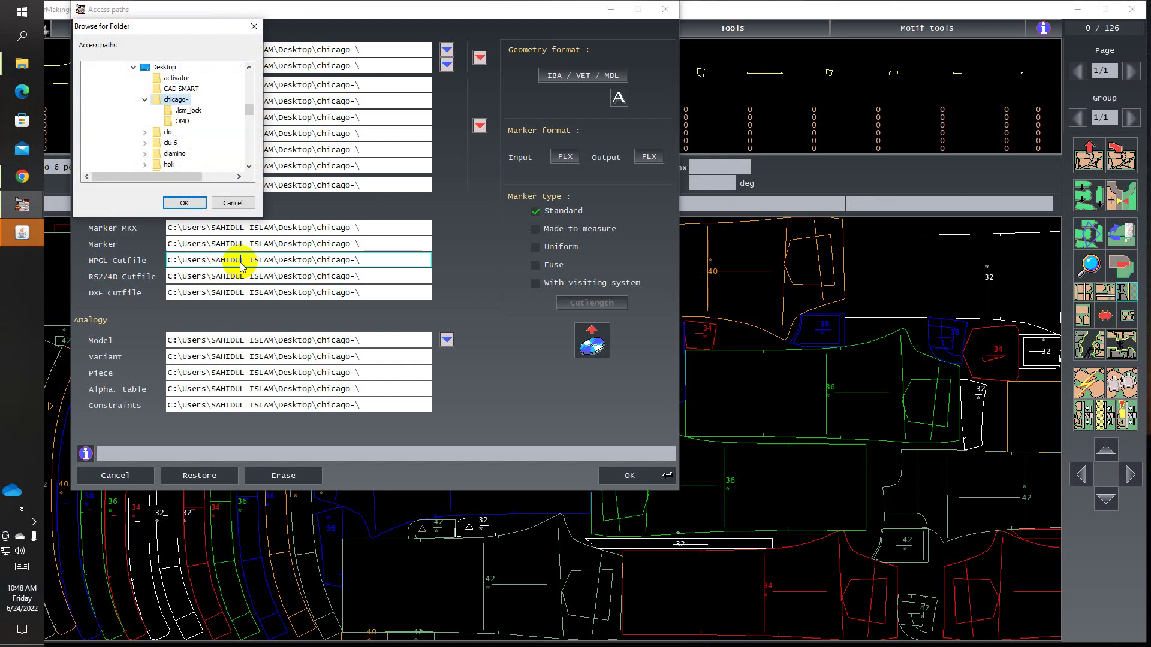
left_click(232, 203)
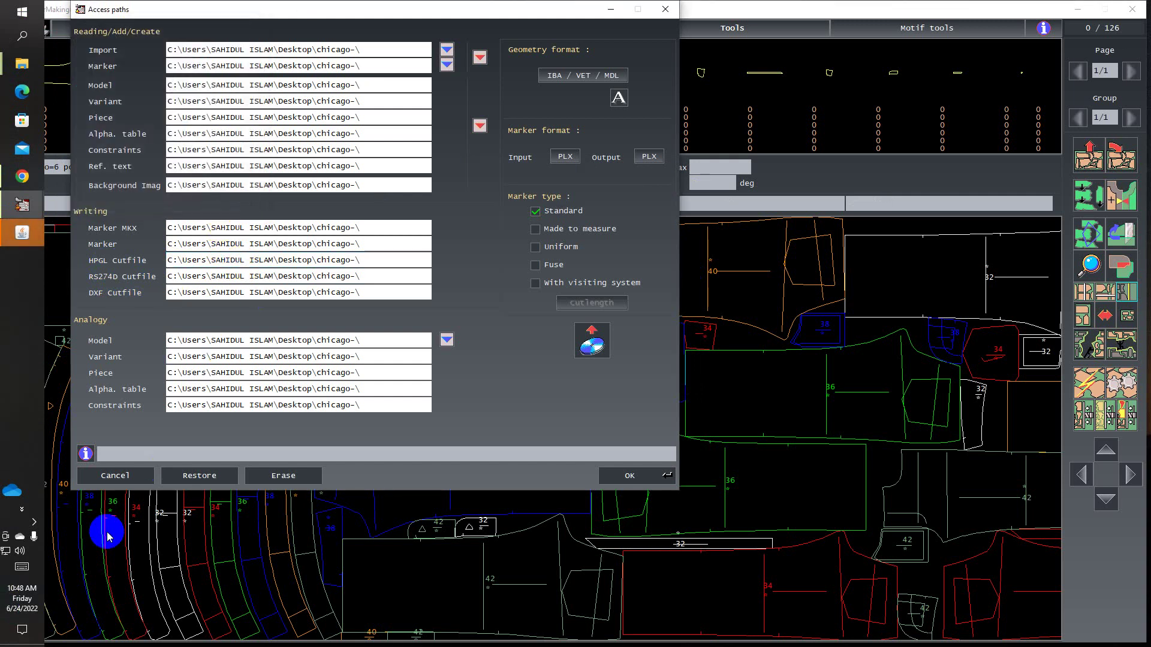
left_click(120, 481)
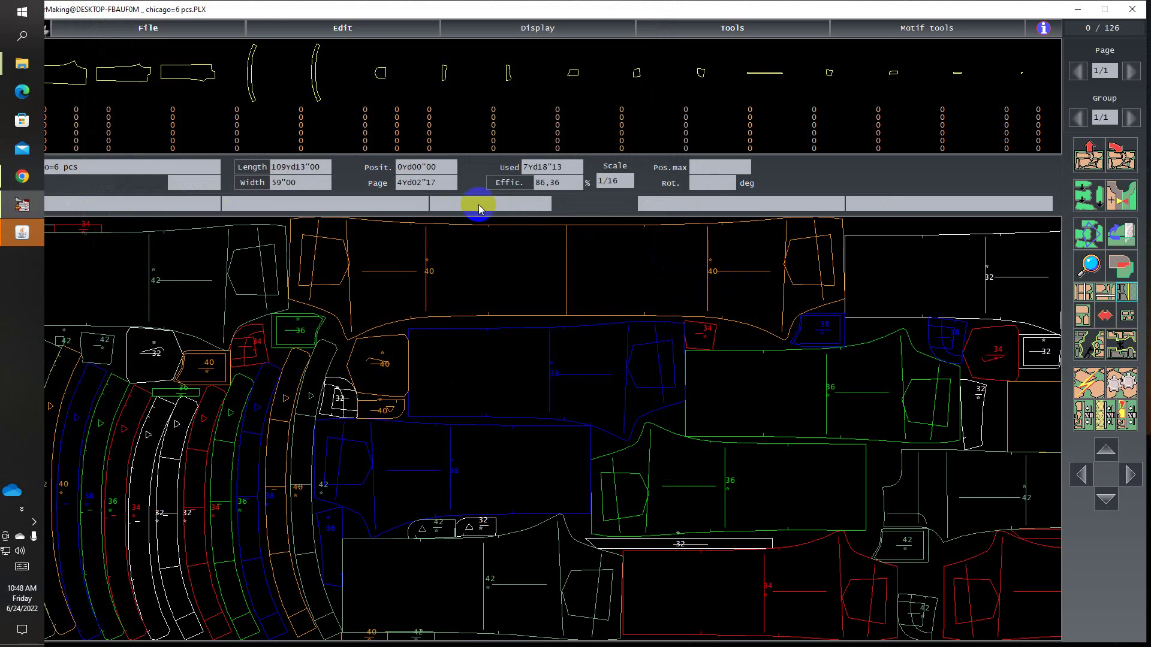
Minimize MarkerMaking and launch JustPrint V2R3 from the desktop icon
left_click(349, 28)
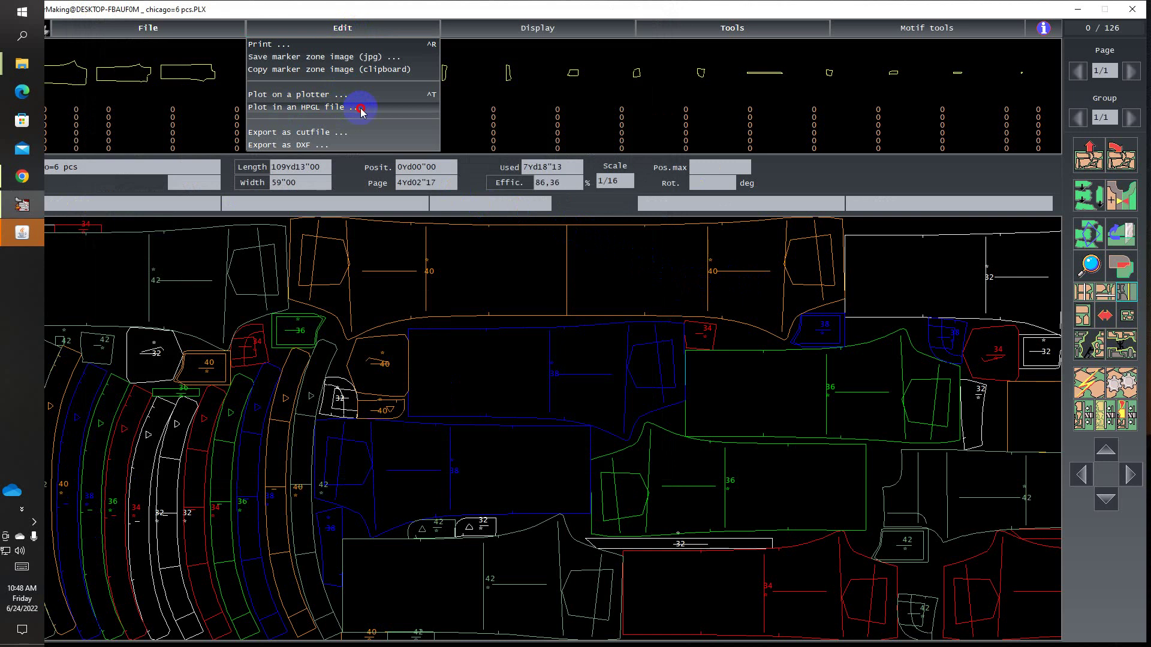
left_click(604, 221)
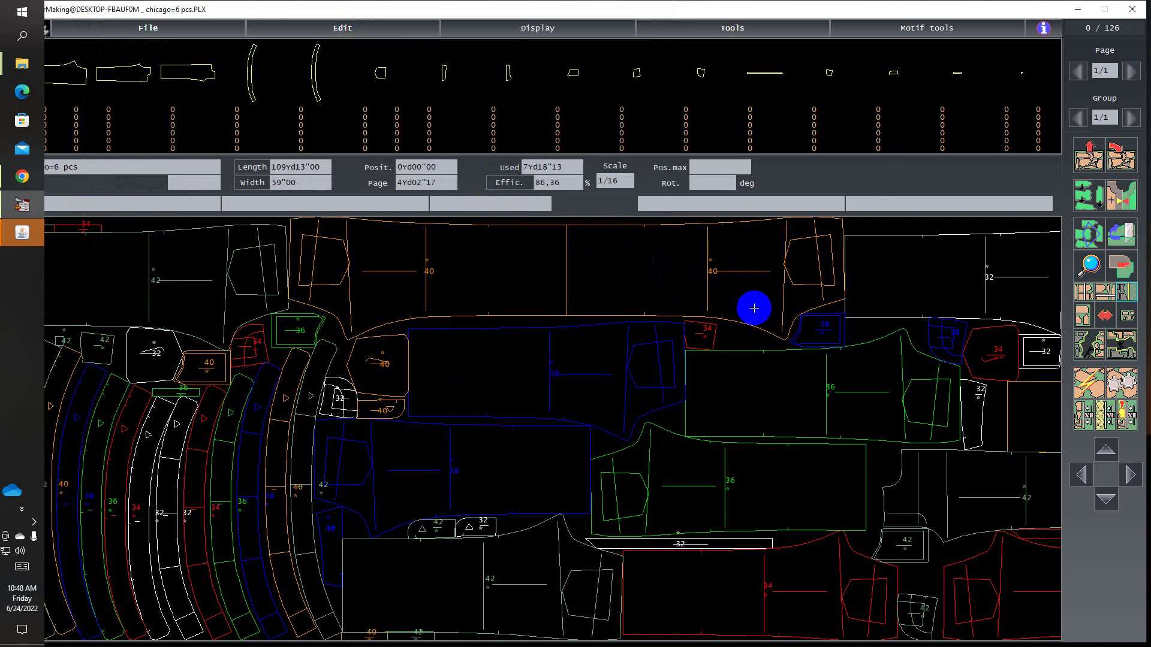
left_click(1077, 9)
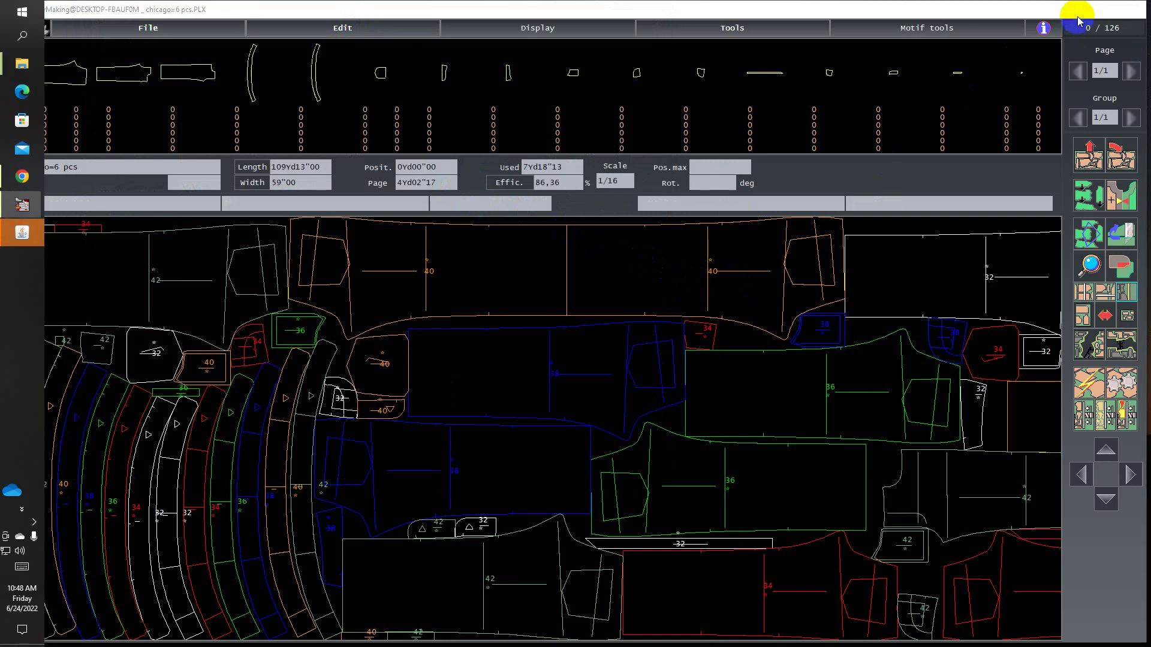
double_click(83, 316)
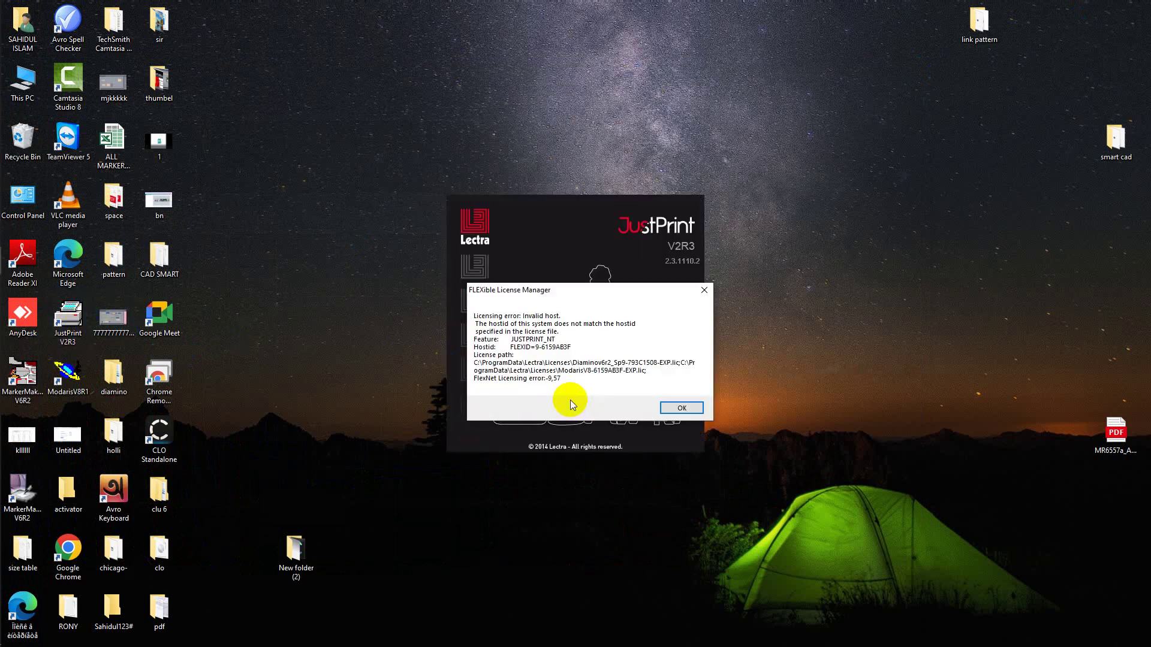
Dismiss the JustPrint licensing errors and open the HP-GL Generator activity's Customize dialog
left_click(678, 406)
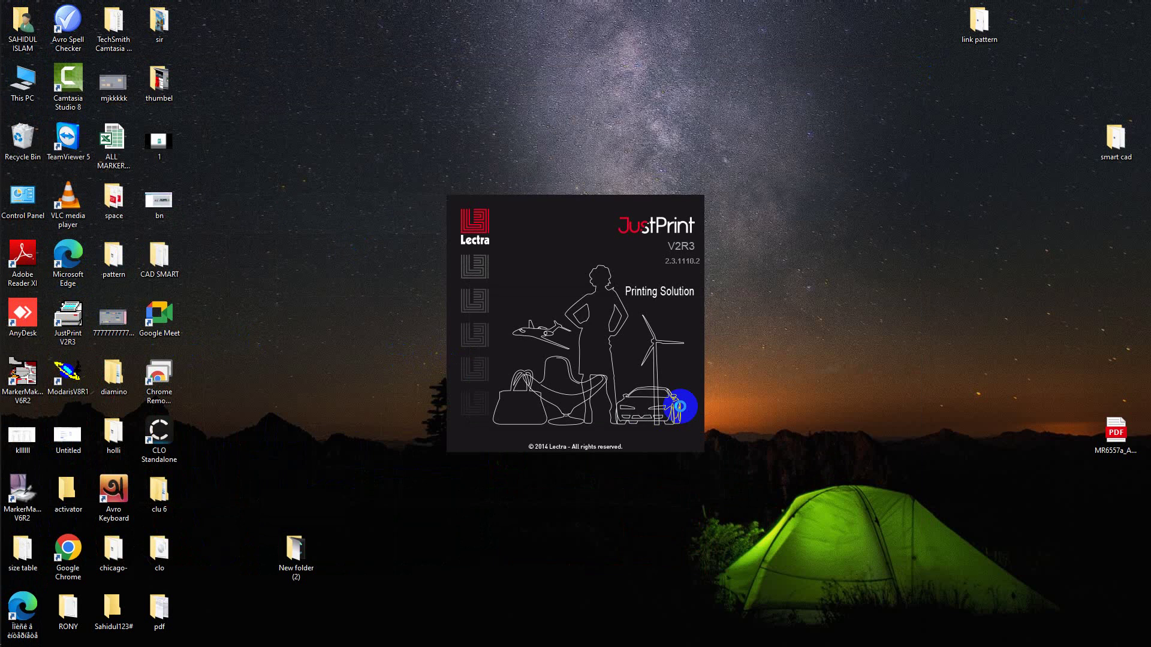
left_click(678, 400)
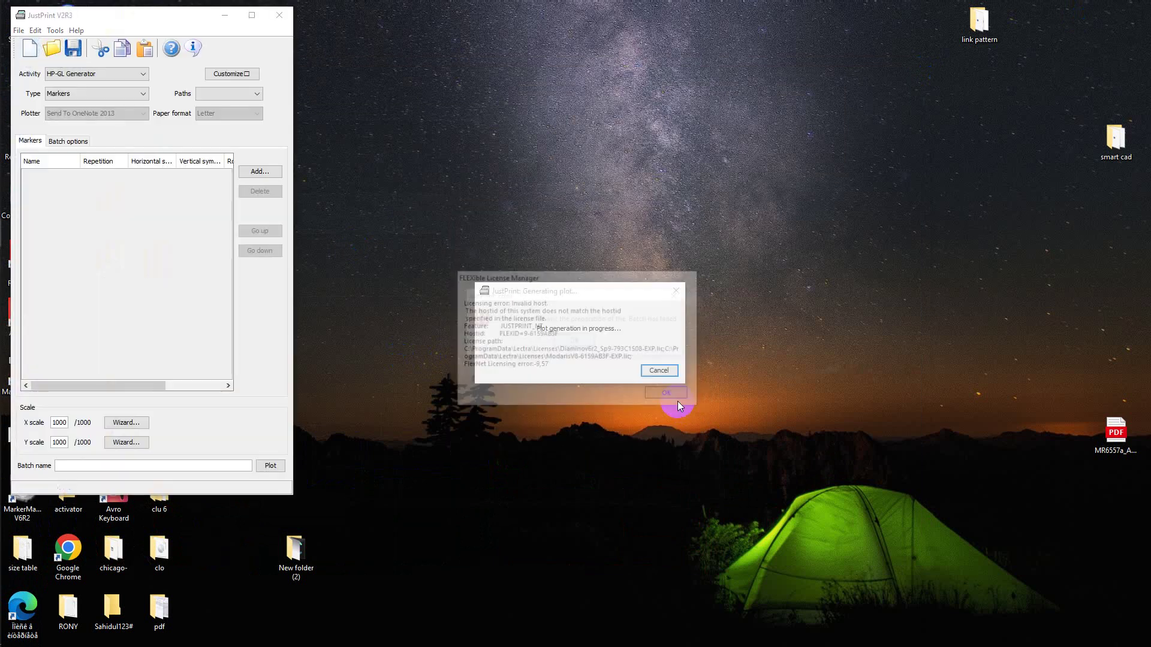
left_click(578, 339)
left_click(92, 228)
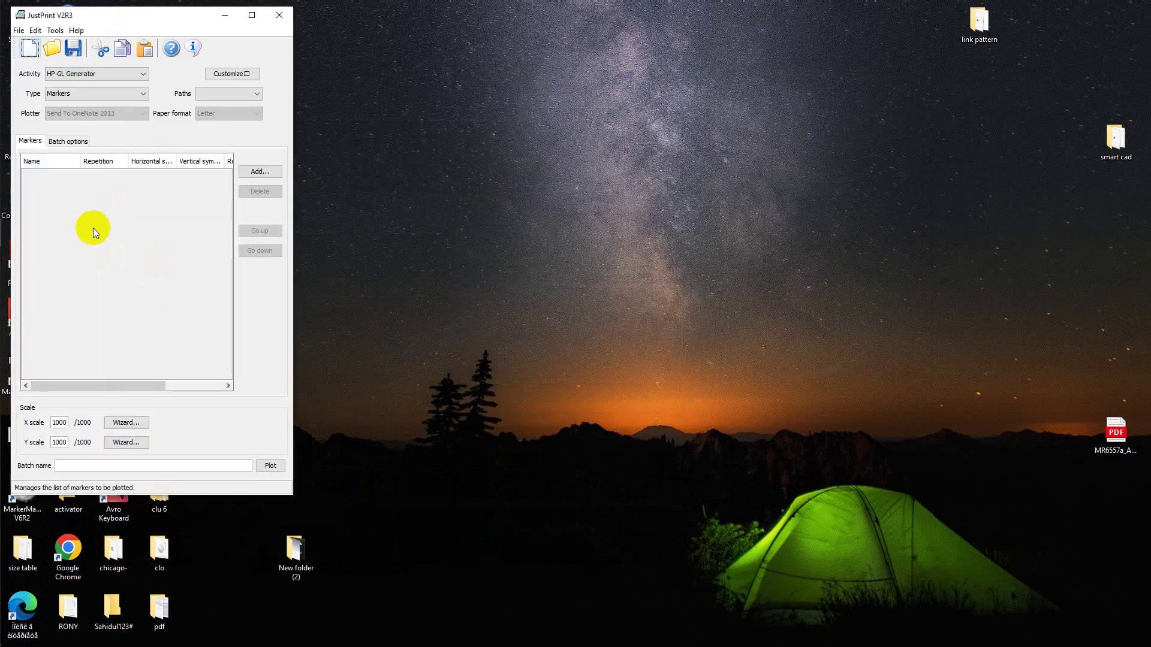
left_click(219, 73)
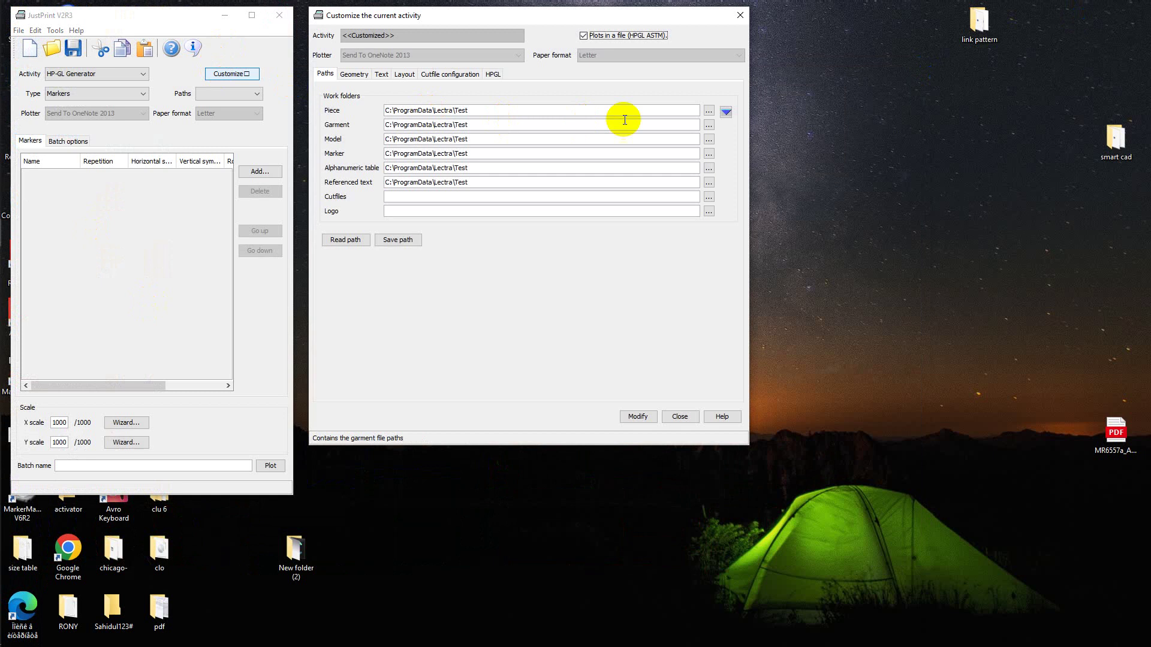
Set the Piece work folder to Desktop\smart cad\chicago
left_click(708, 110)
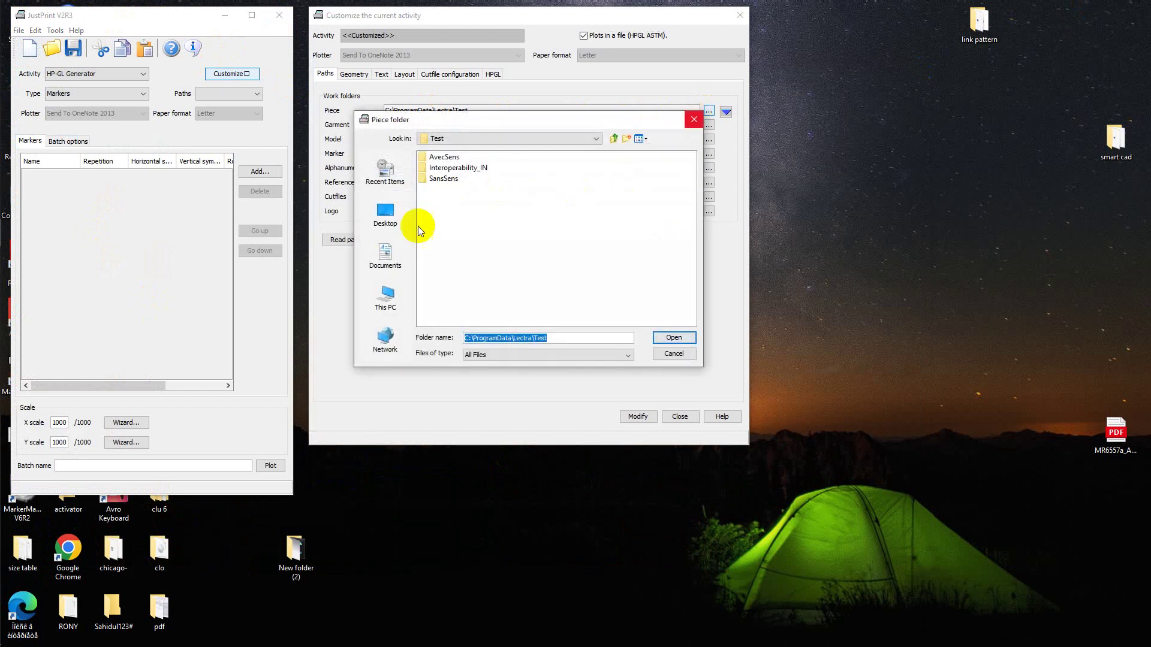
left_click(385, 213)
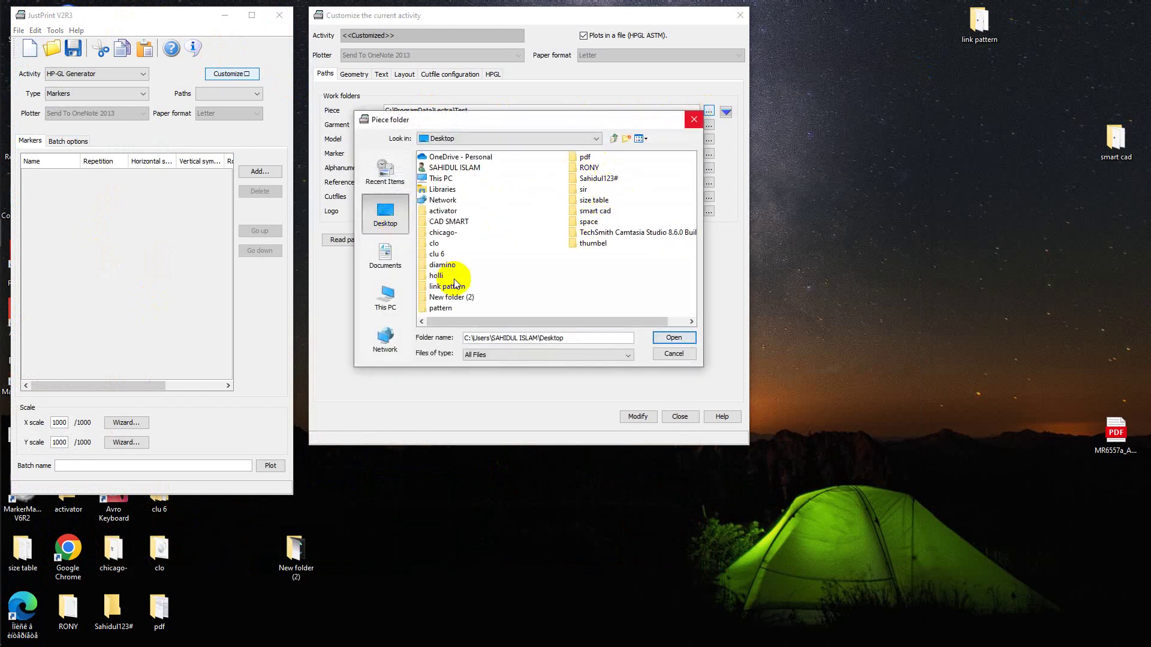
double_click(450, 222)
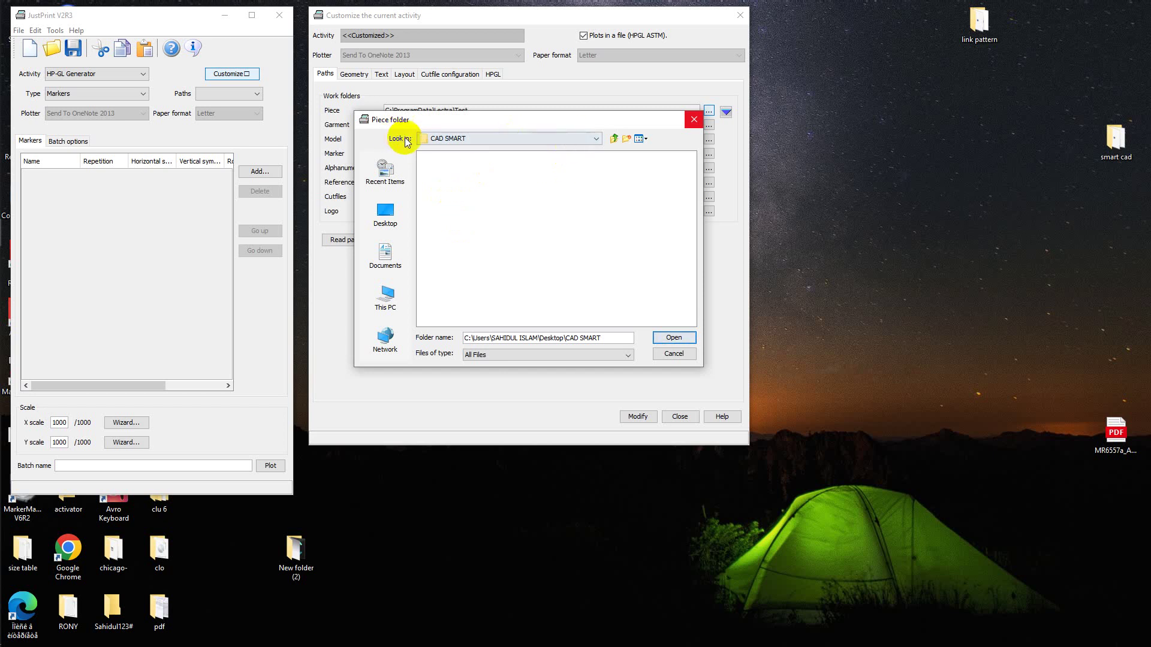
left_click(614, 139)
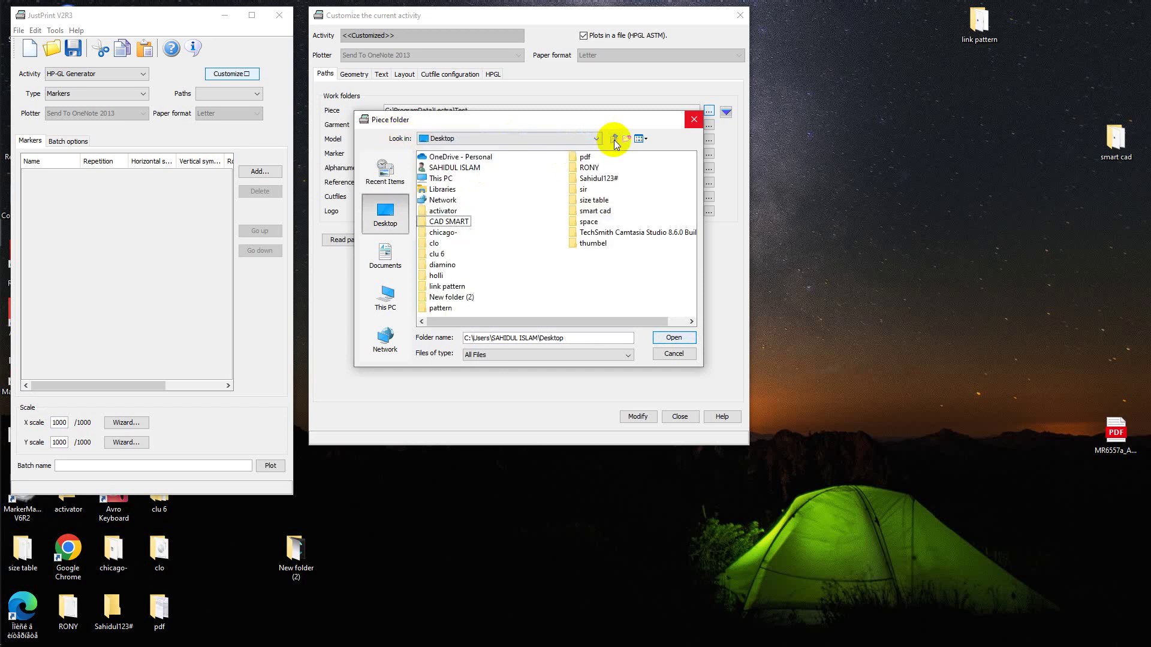
left_click(598, 213)
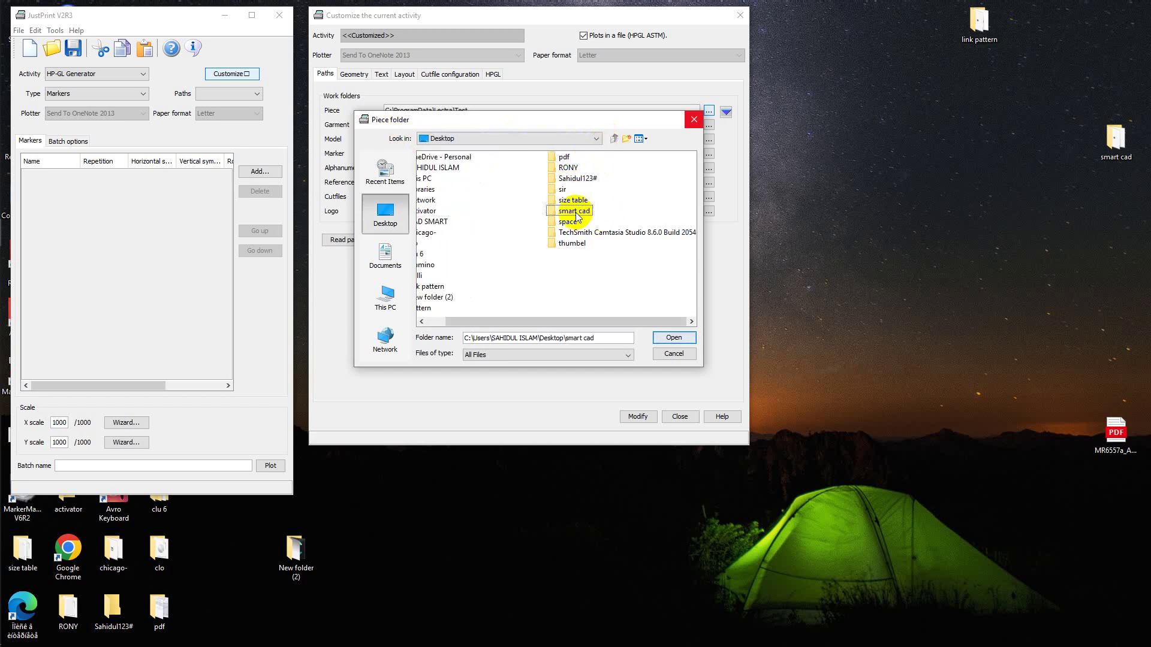
double_click(572, 211)
left_click(443, 168)
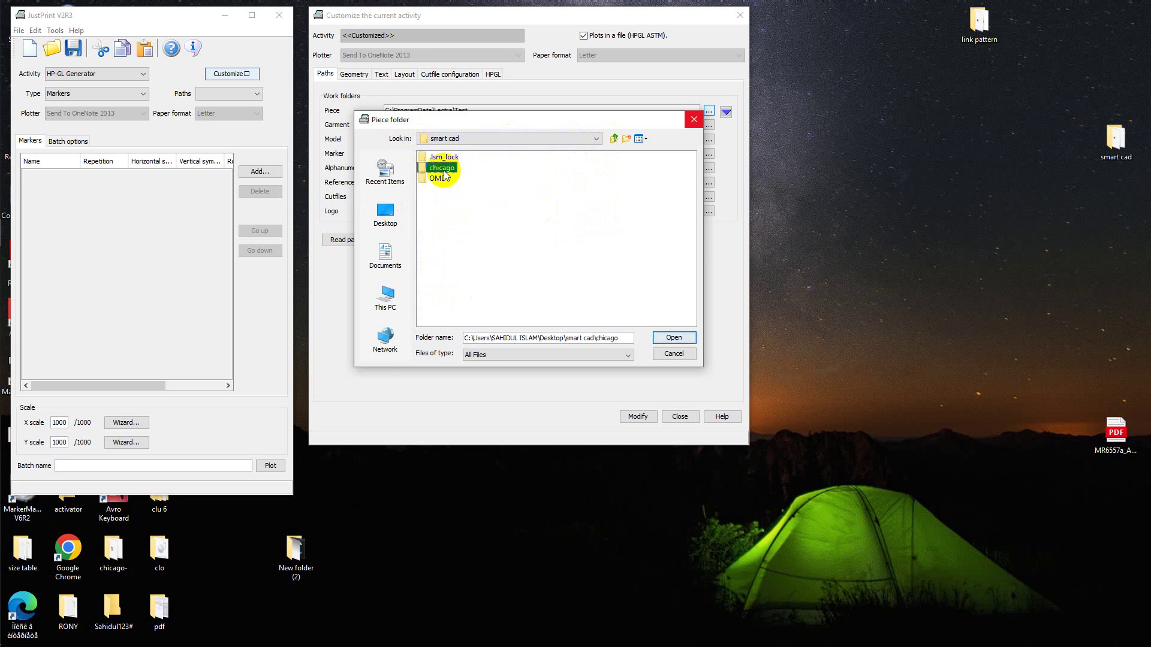
left_click(674, 338)
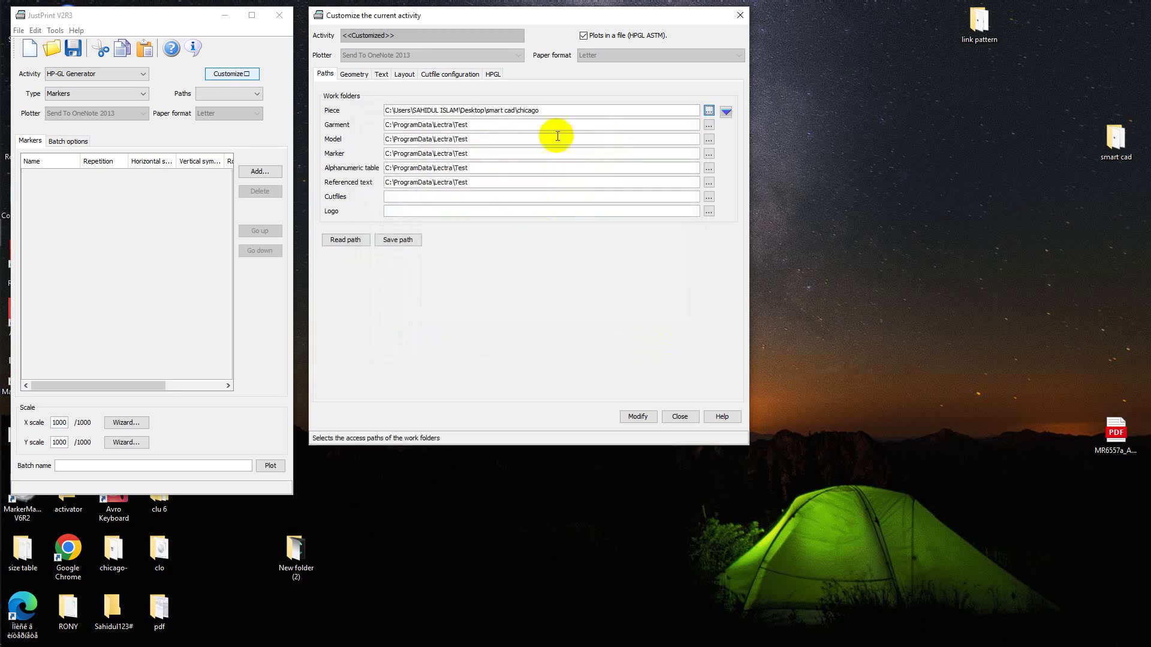
Copy the chicago path to all work folders, apply it with Modify, and close Customize
left_click(725, 112)
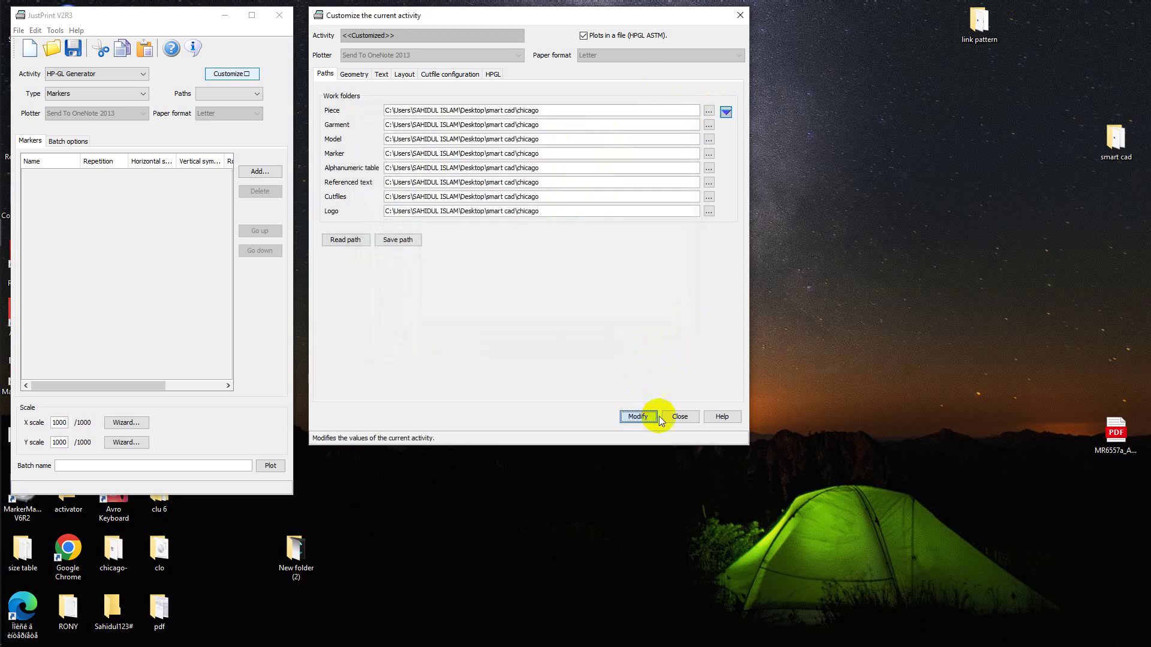
left_click(637, 417)
left_click(680, 417)
left_click(260, 171)
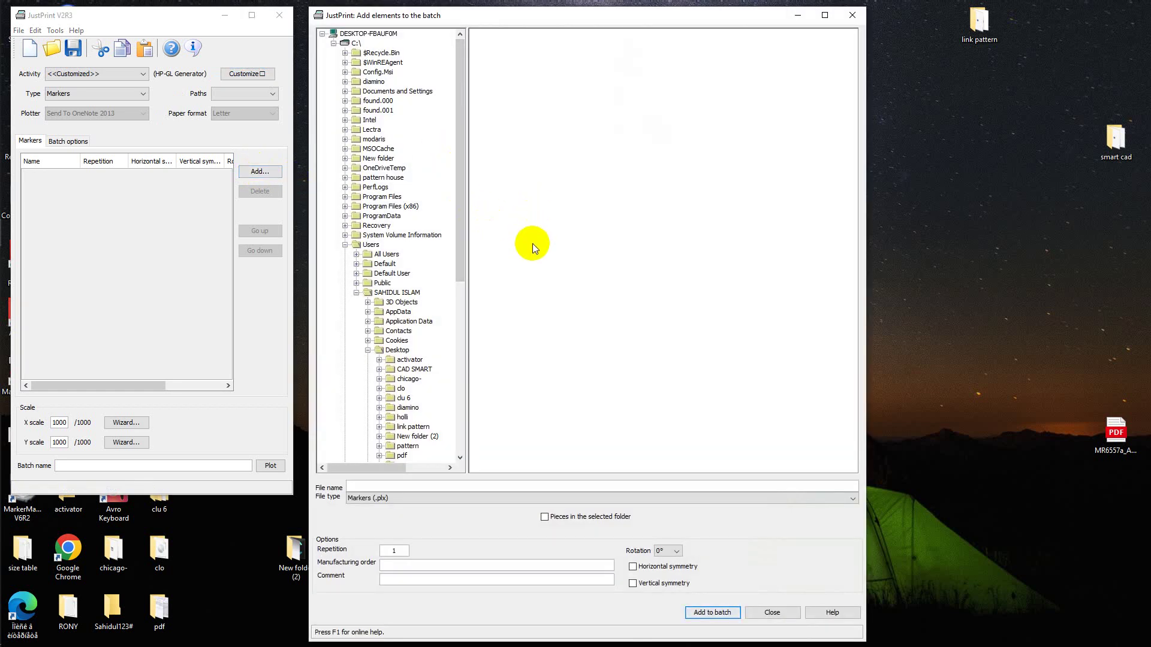
Close the add-to-batch window and JustPrint, then restore the chicago=6 pcs marker
left_click(768, 615)
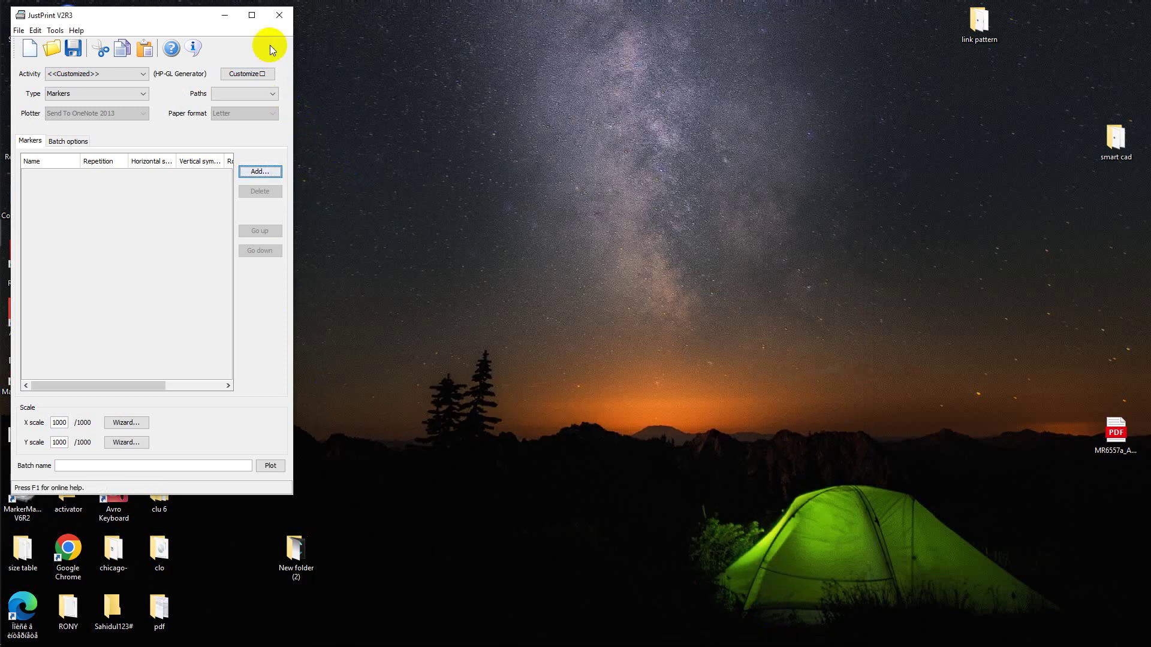
left_click(277, 21)
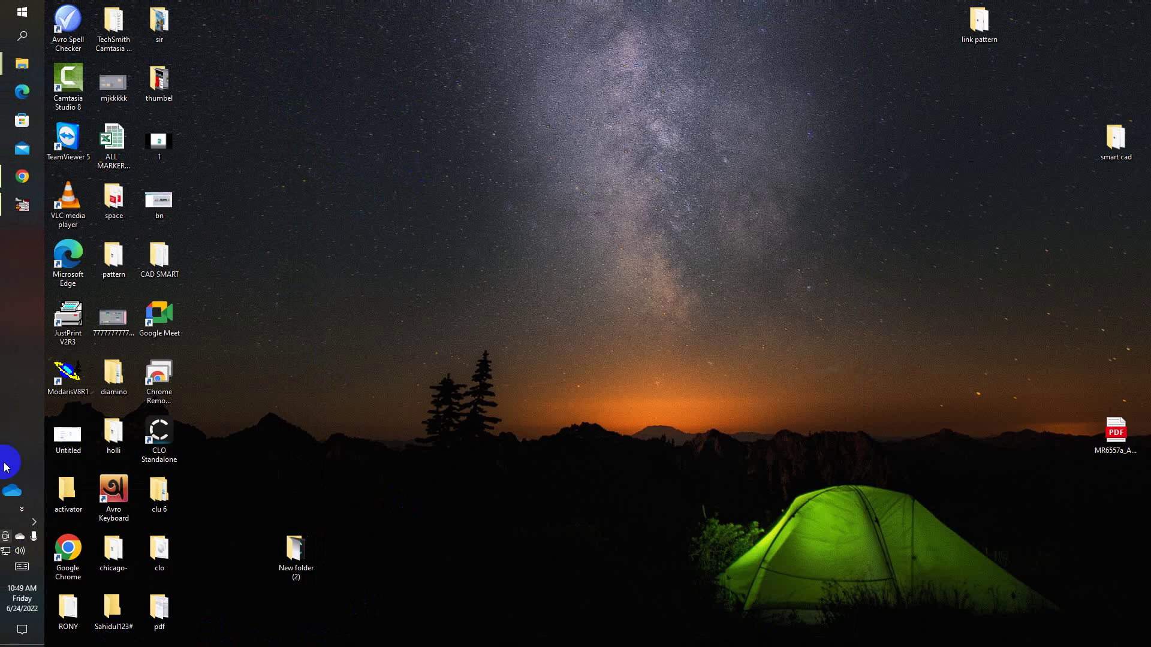
left_click(19, 204)
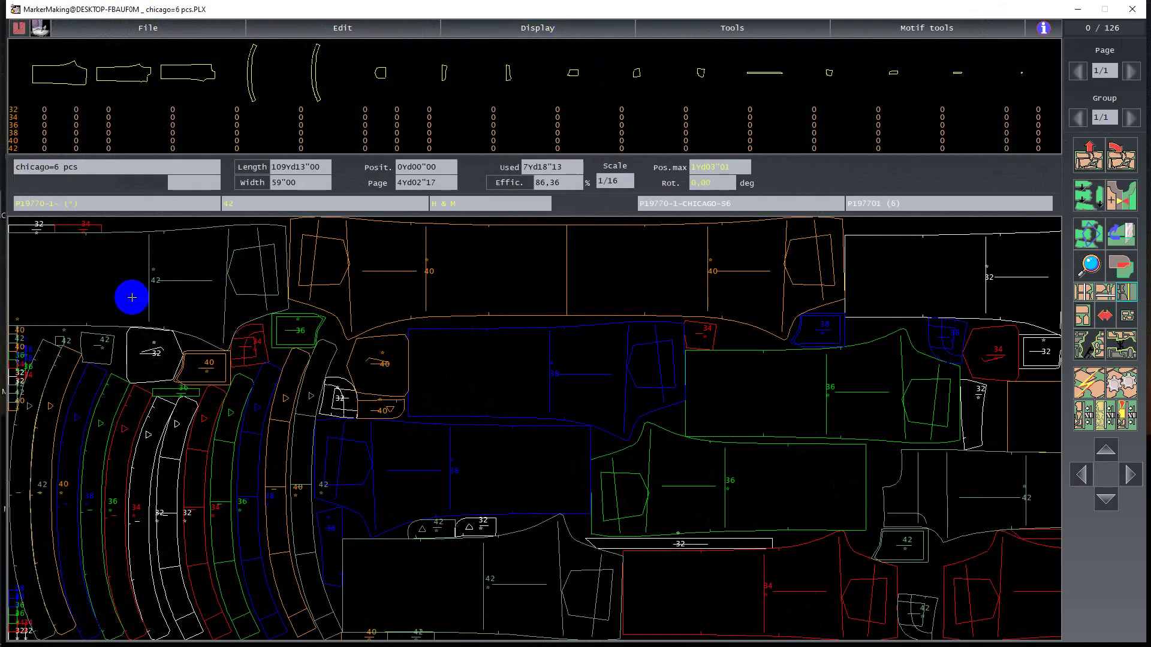
Zoom out so the whole chicago marker fits in view
left_click(1133, 318)
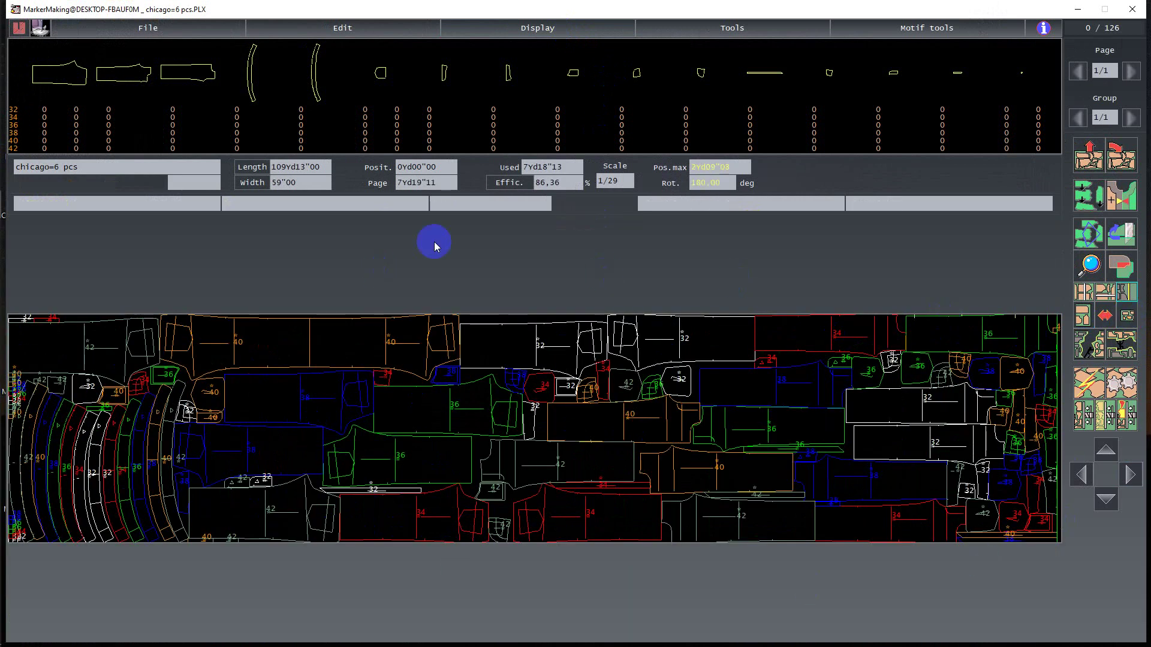
left_click(538, 30)
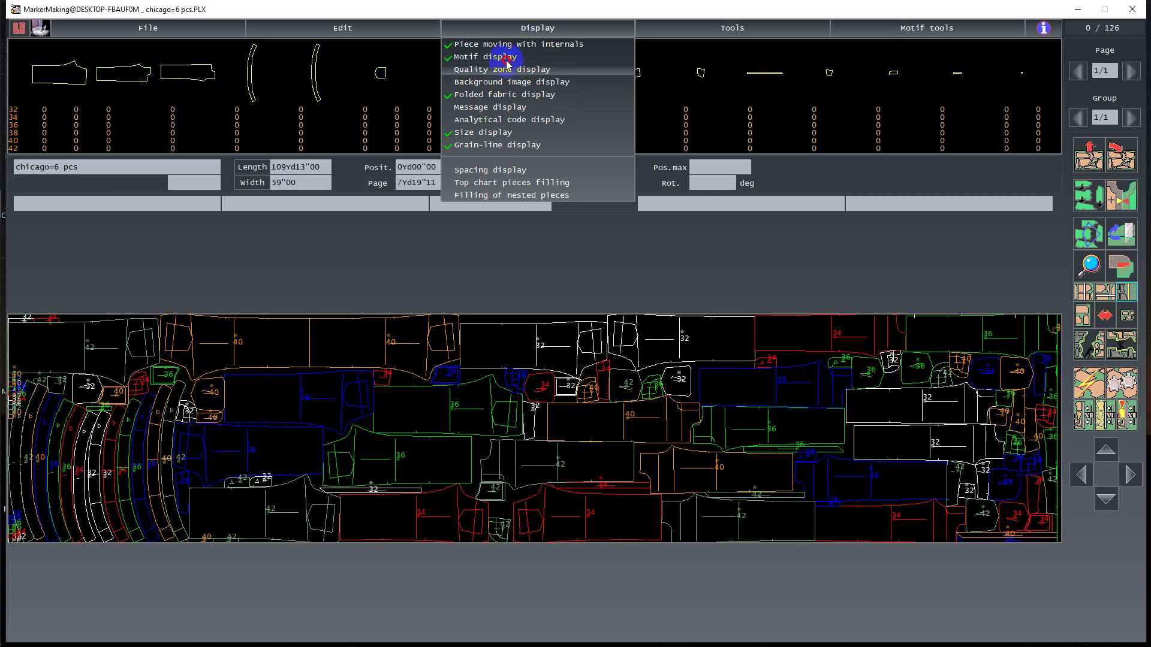
left_click(603, 270)
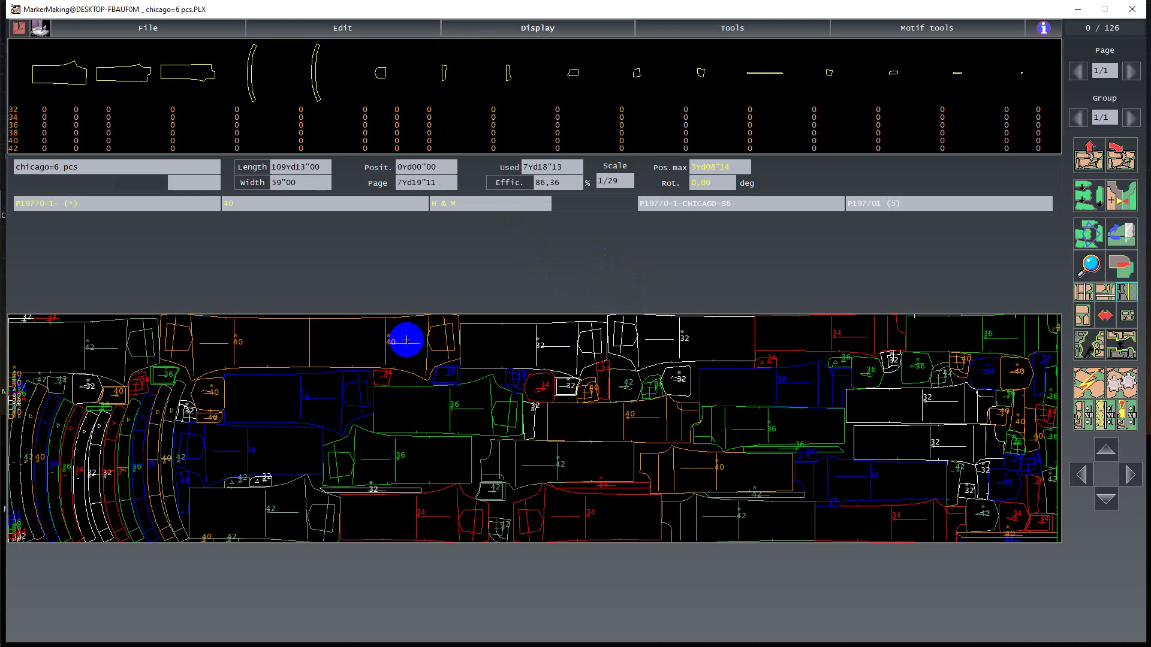
Toggle grain-line display off and back on, then toggle the size labels on the pieces
left_click(504, 28)
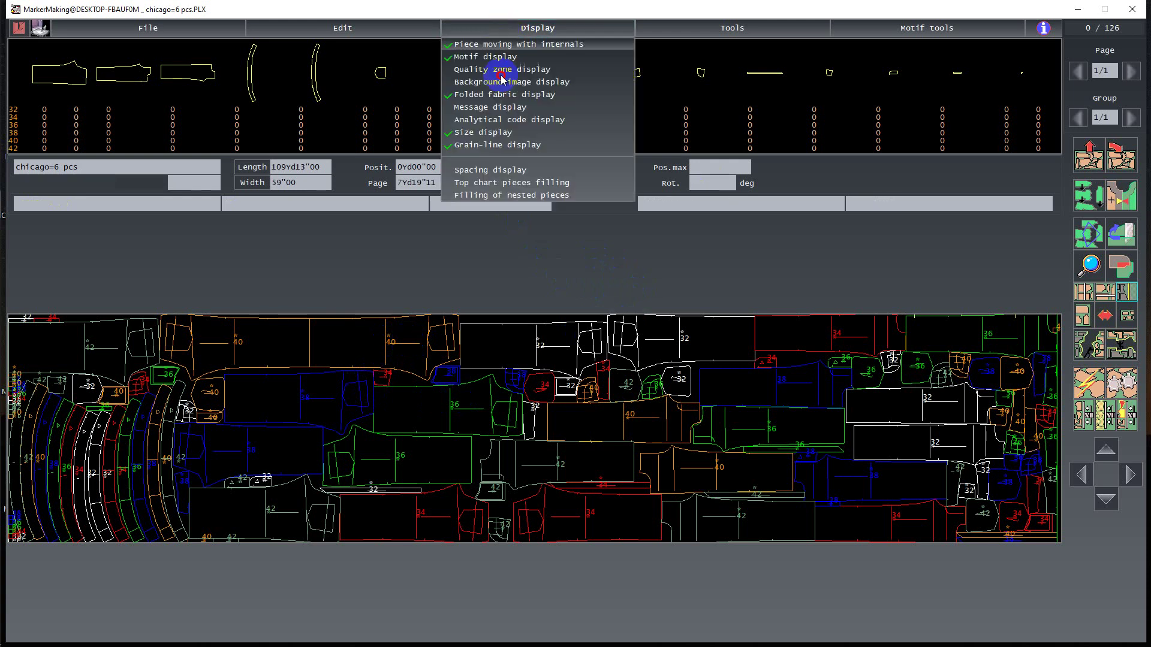
left_click(464, 146)
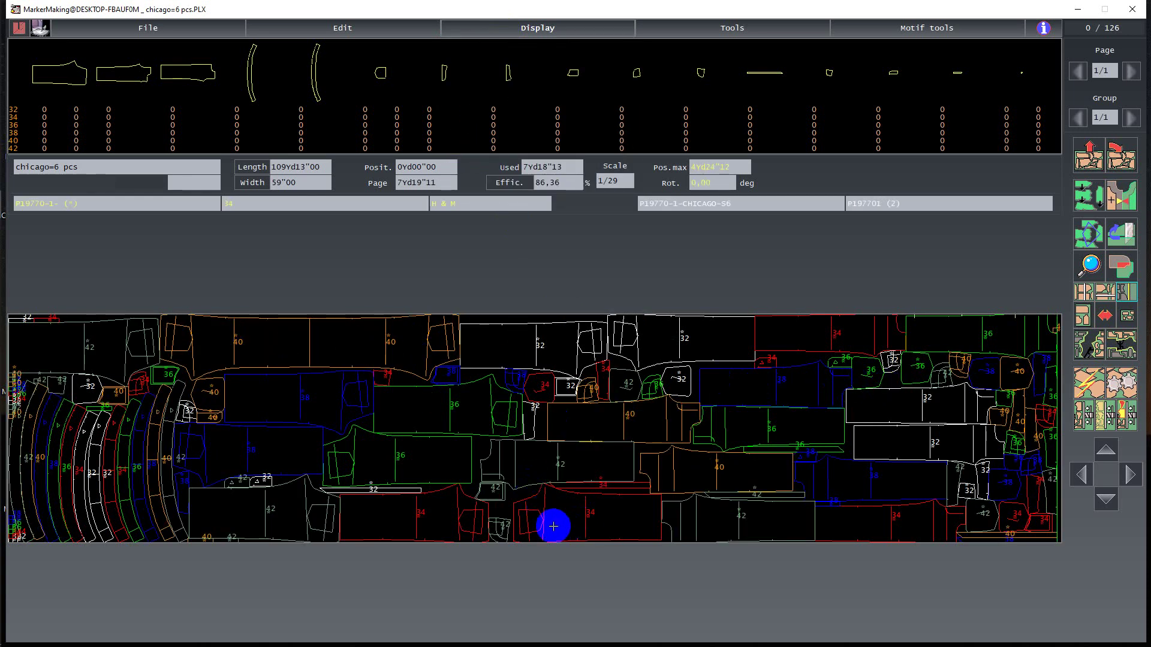
left_click(542, 30)
left_click(515, 146)
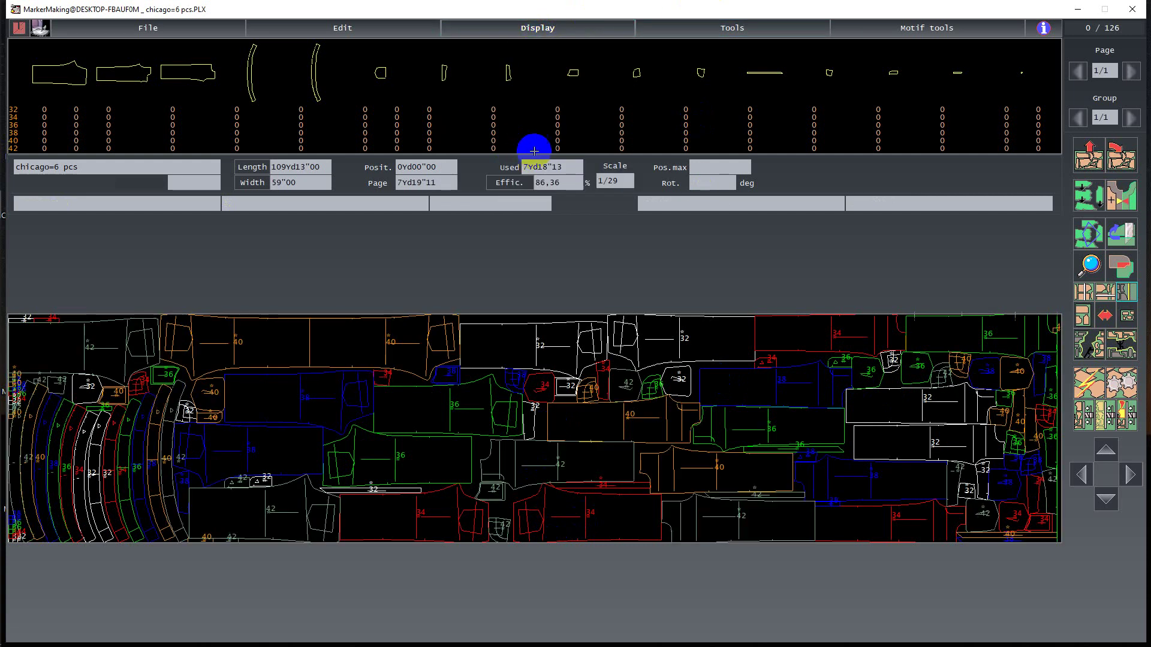
left_click(532, 25)
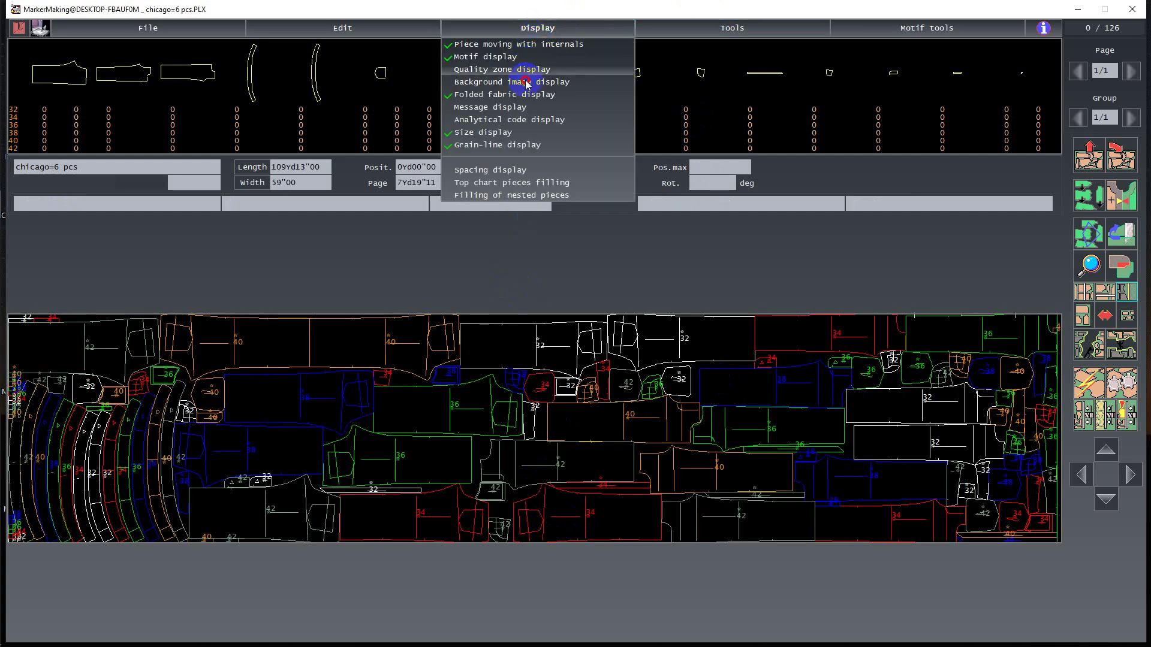
left_click(502, 137)
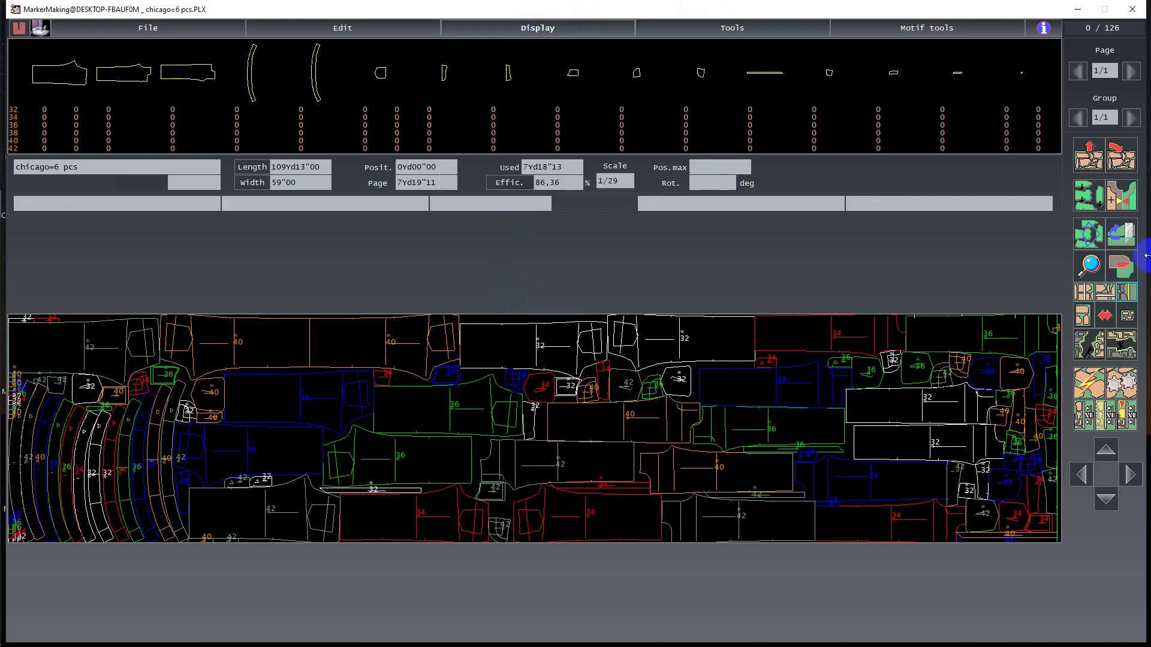
Zoom back in, magnify a small marker area with size labels hidden, then return to normal view
left_click(1085, 318)
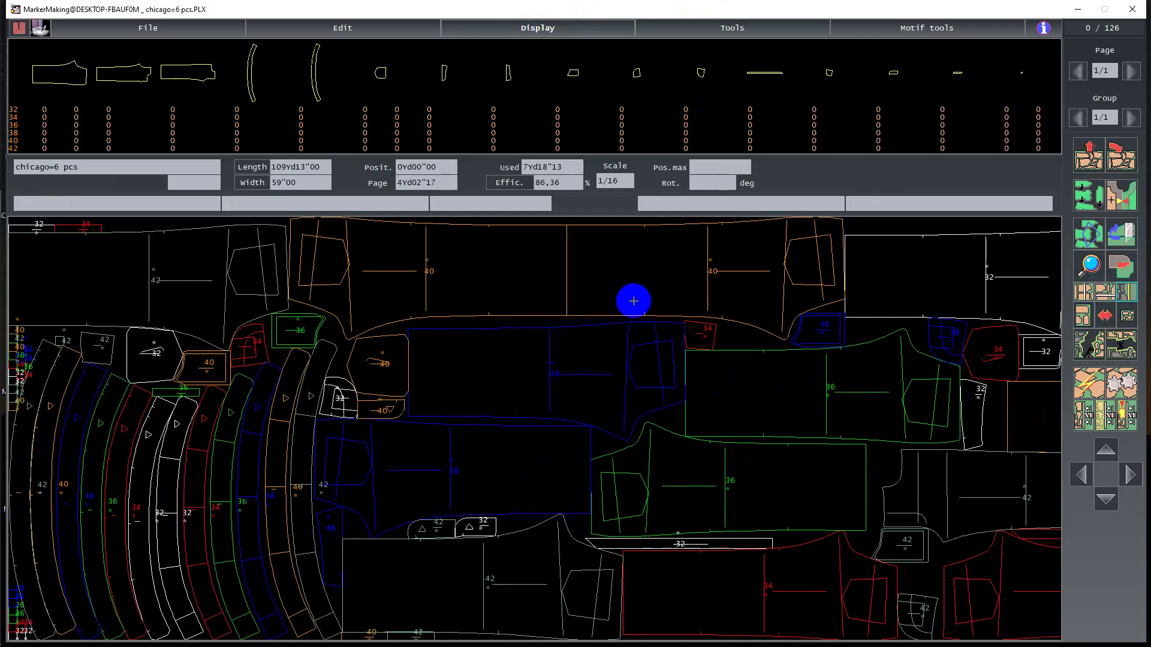
left_click(1083, 273)
left_click(814, 321)
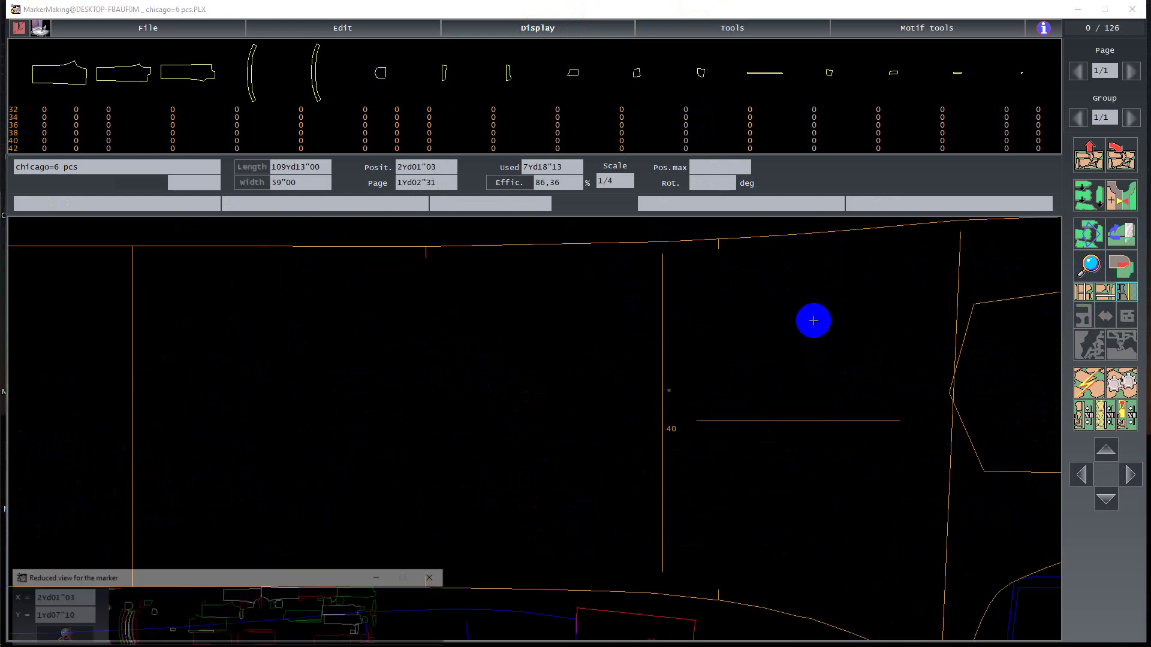
left_click(484, 28)
left_click(477, 135)
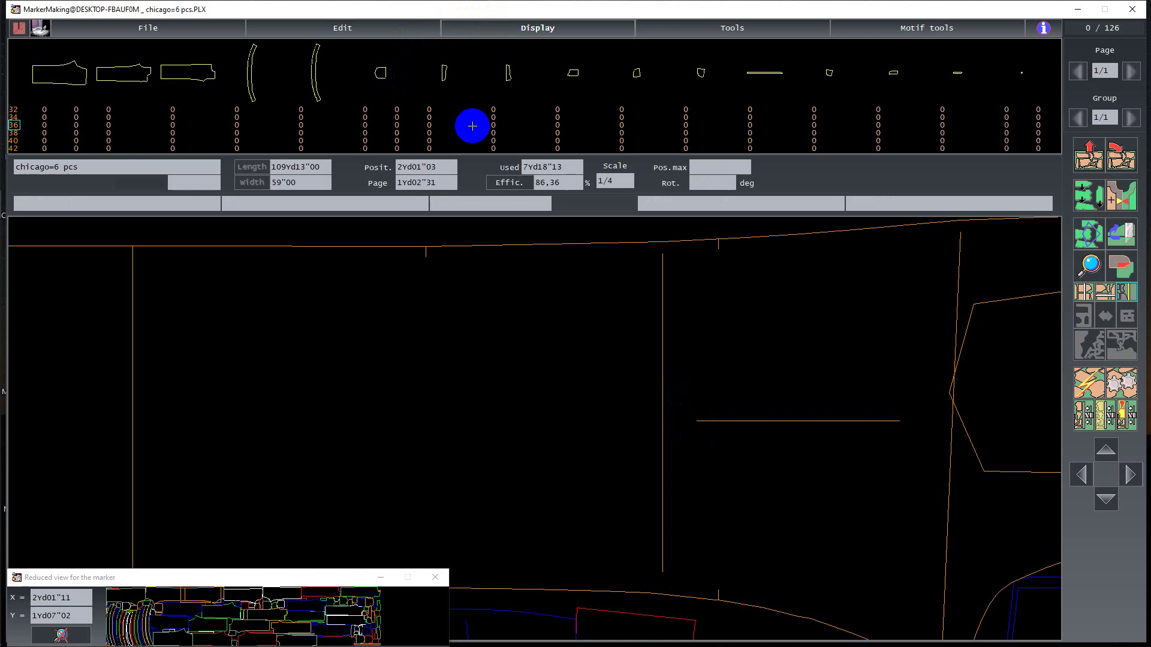
left_click(442, 591)
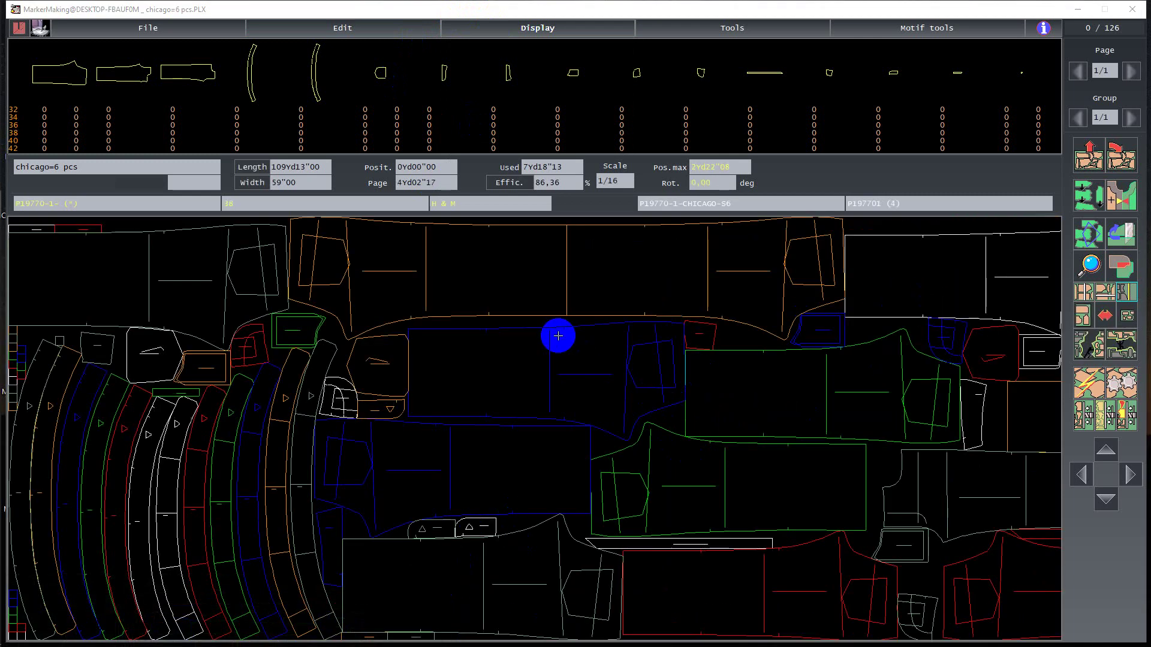
Show size labels and analytical codes on every piece, e.g. 40/COS-P4
left_click(551, 30)
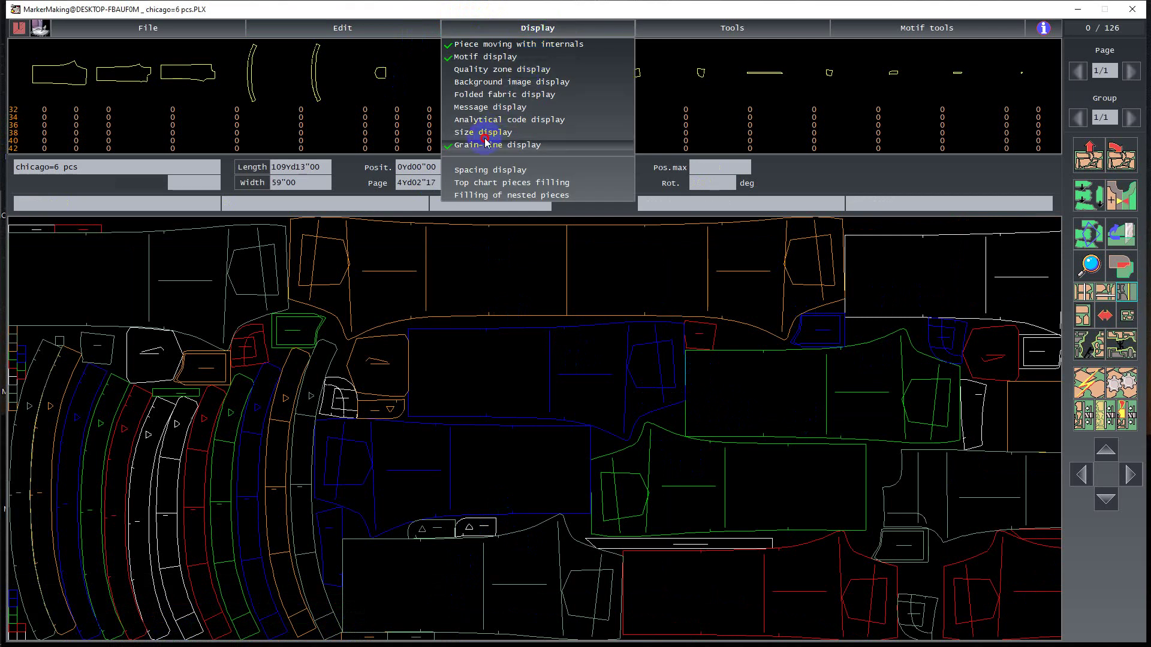
left_click(484, 133)
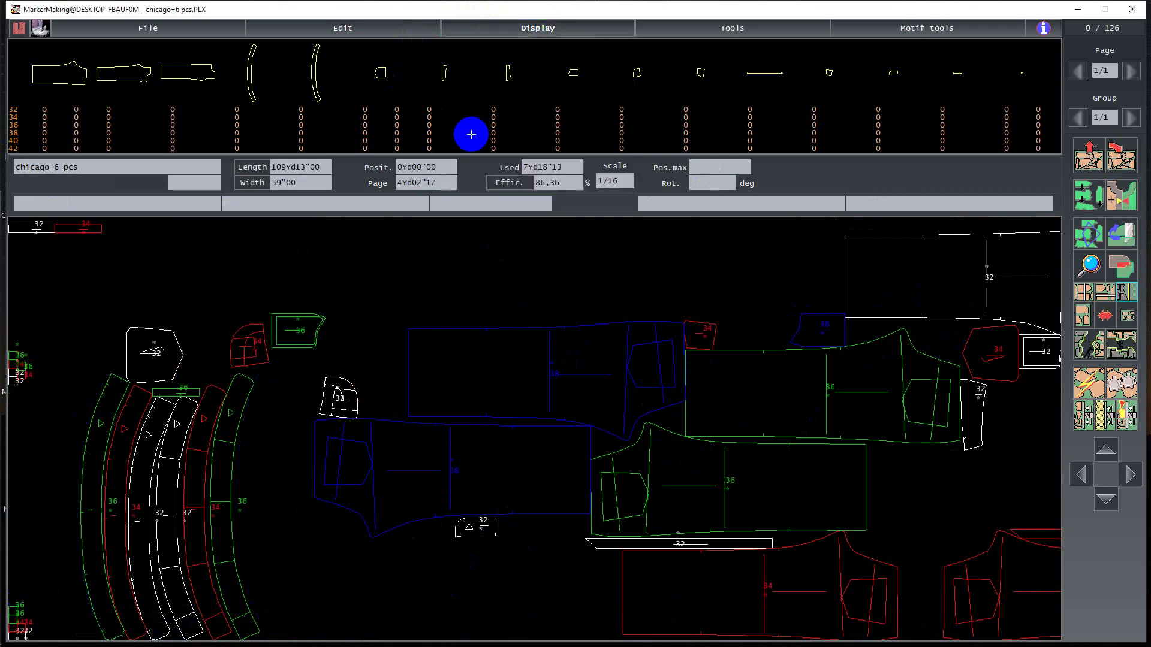
left_click(547, 24)
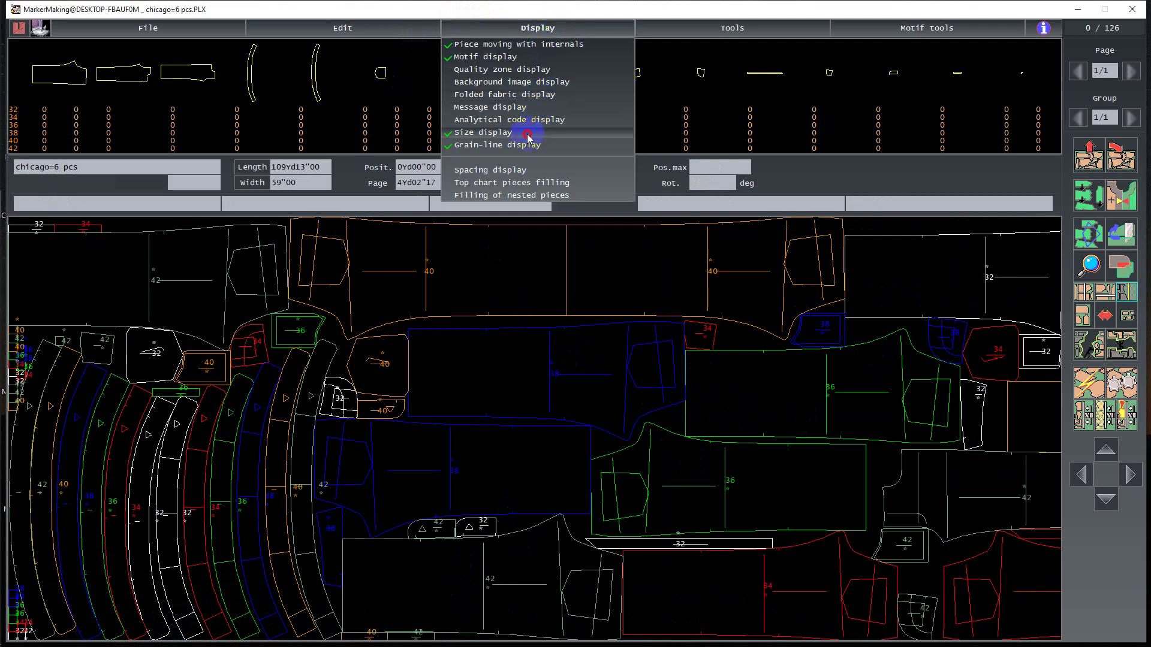
left_click(634, 274)
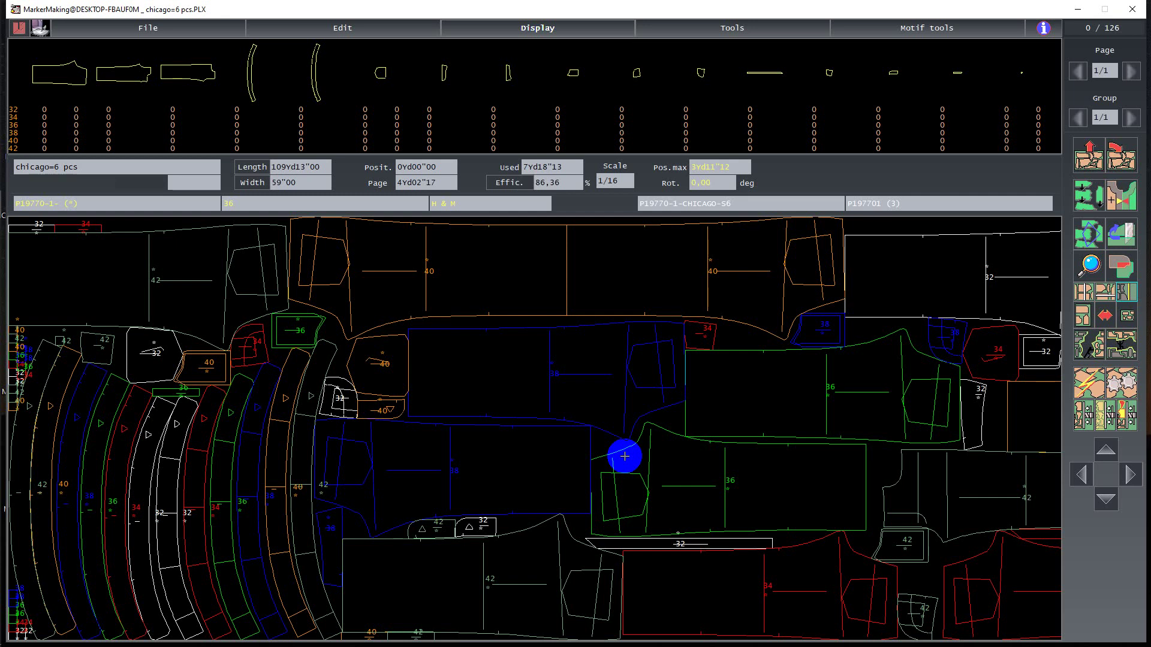
left_click(527, 37)
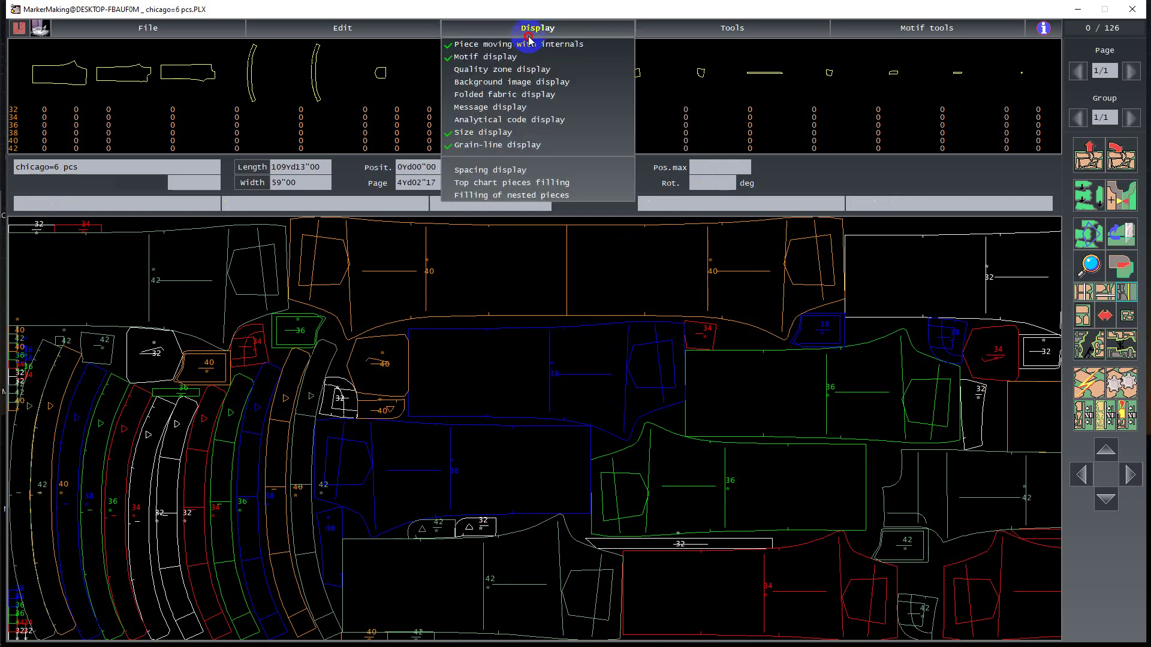
left_click(455, 114)
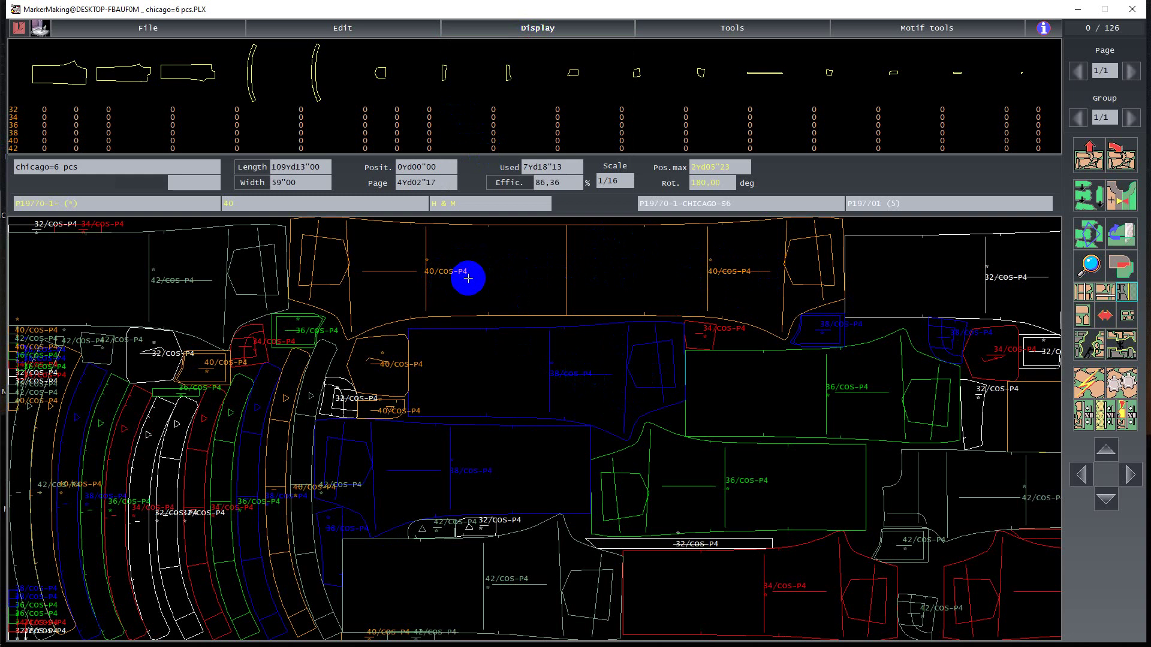
Turn on spacing display, top-chart piece filling and filling of nested pieces
left_click(531, 27)
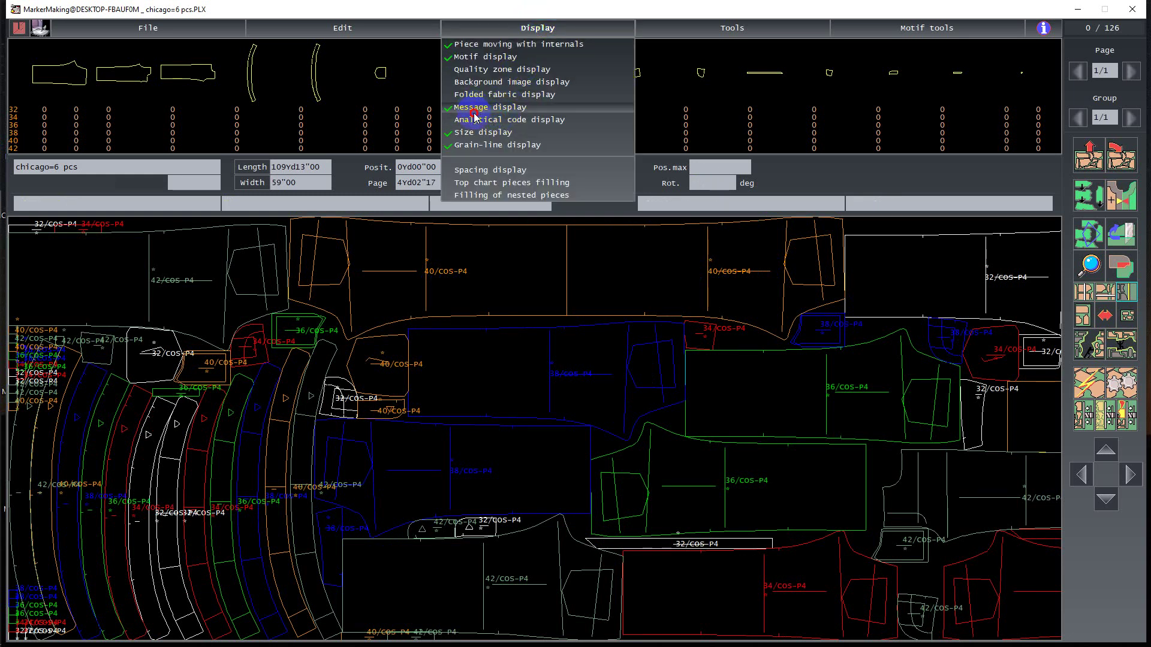
left_click(476, 170)
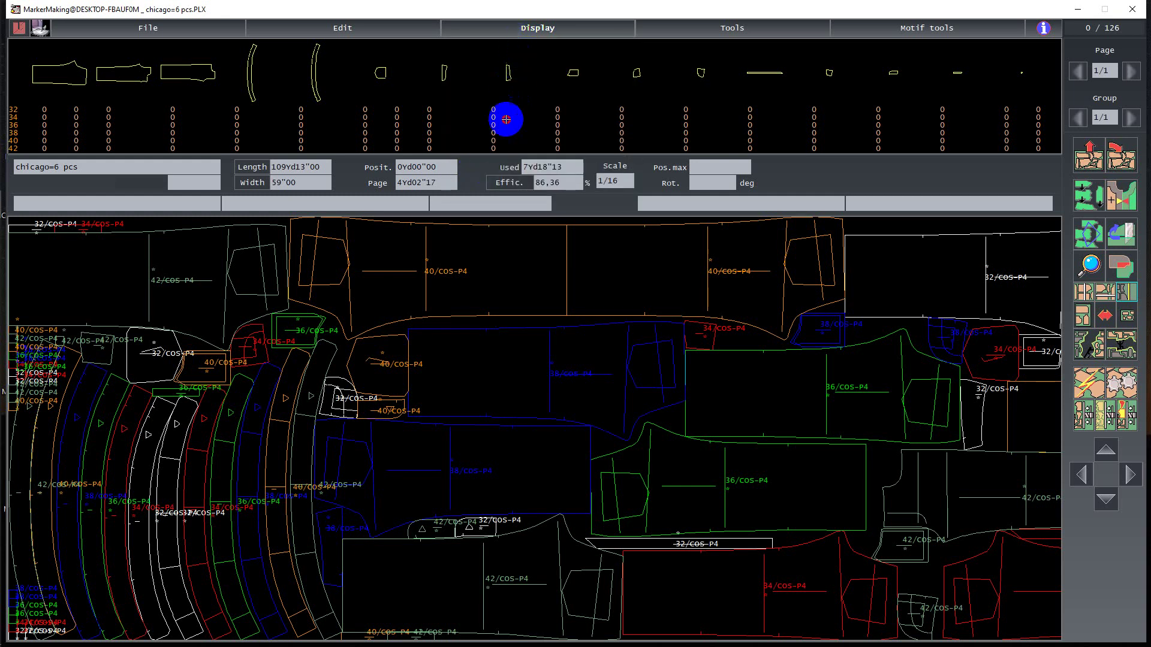
left_click(528, 28)
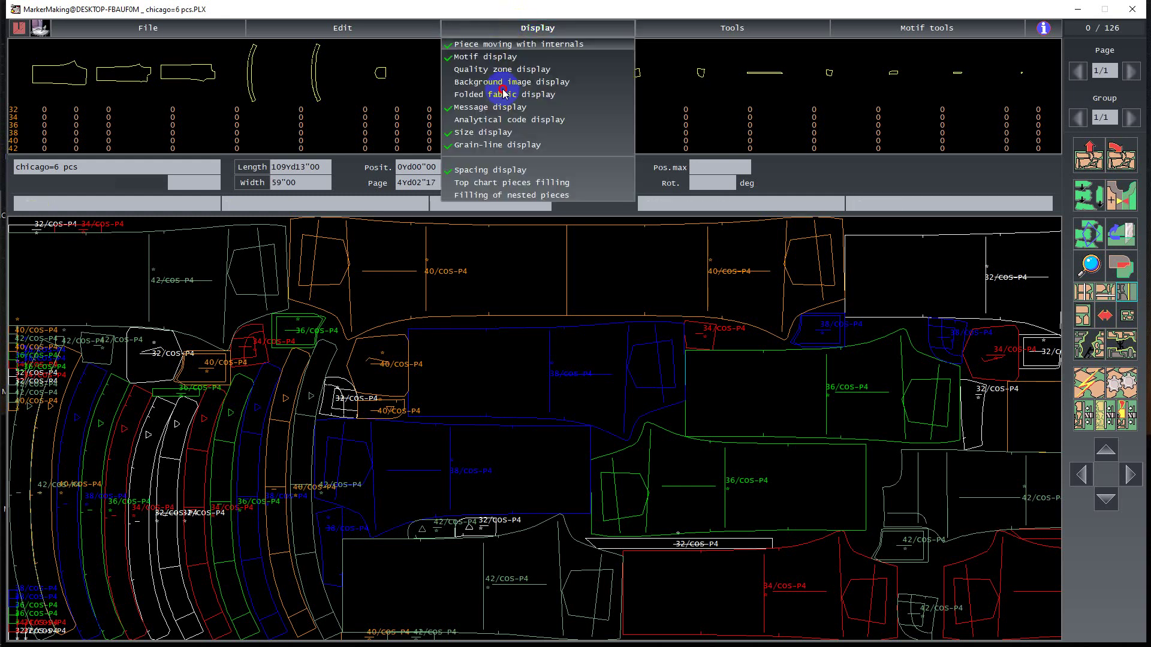
left_click(488, 188)
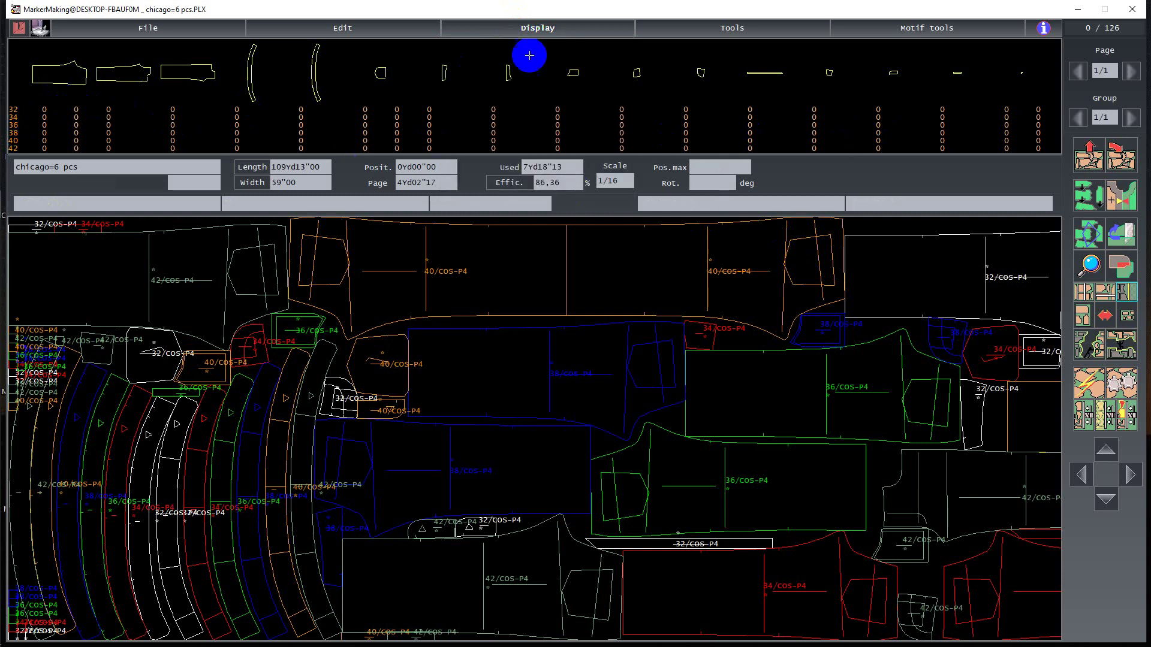
left_click(545, 29)
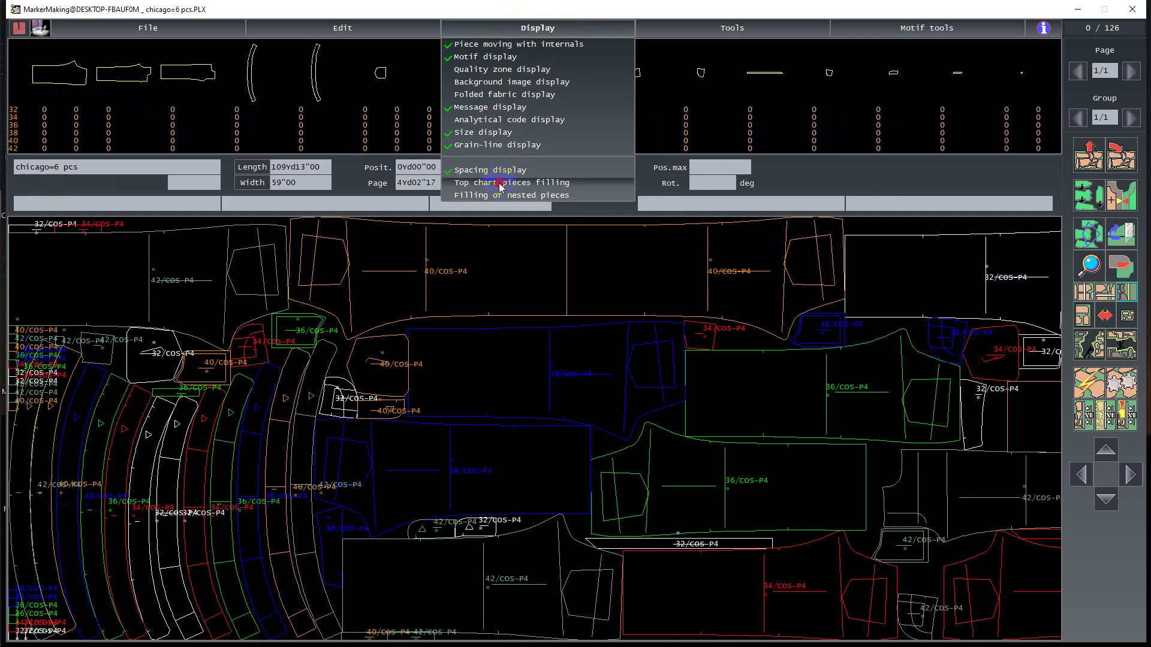
left_click(500, 183)
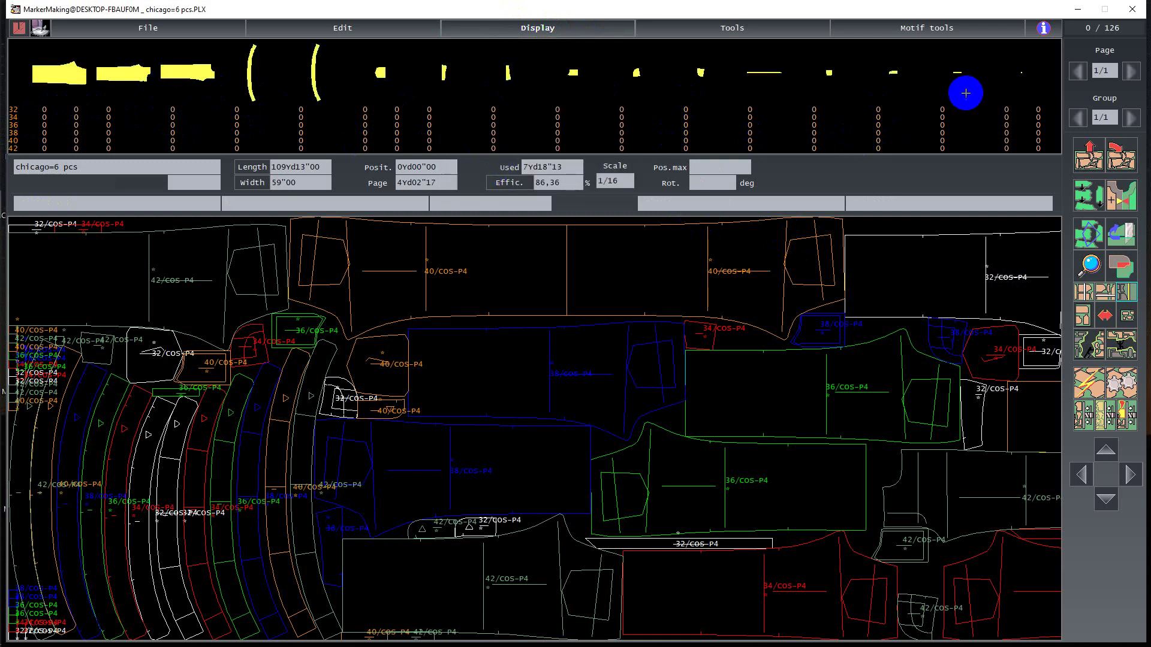
left_click(542, 29)
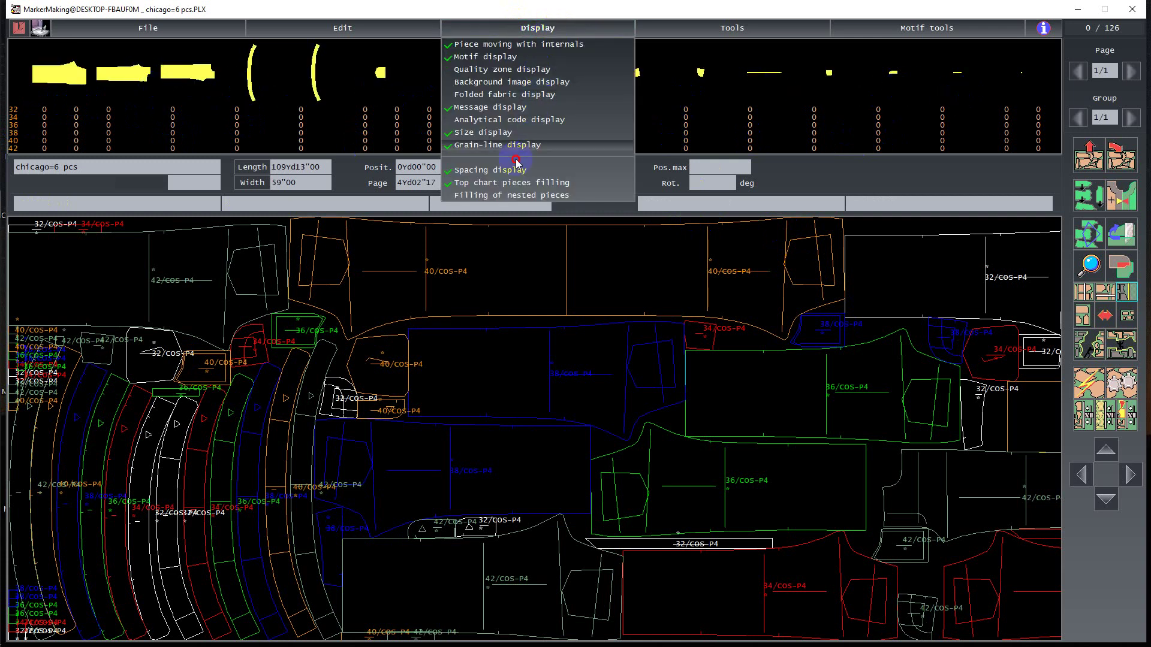
left_click(492, 196)
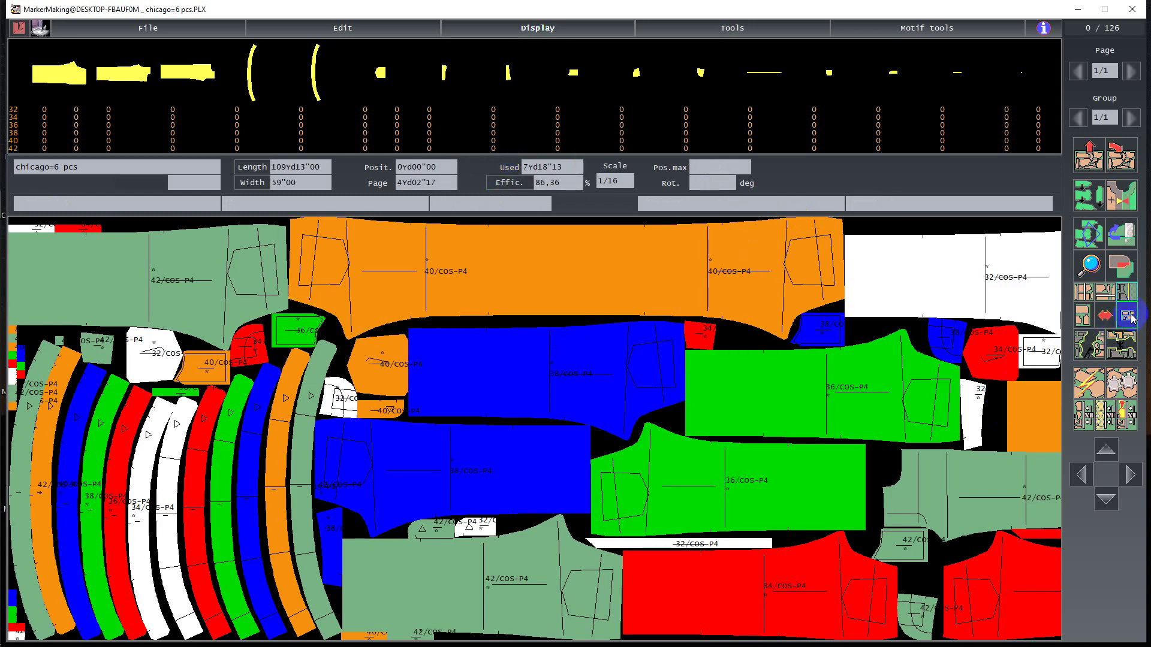
Zoom to the full marker and turn off nested fills, top-chart fills and message display
left_click(1125, 294)
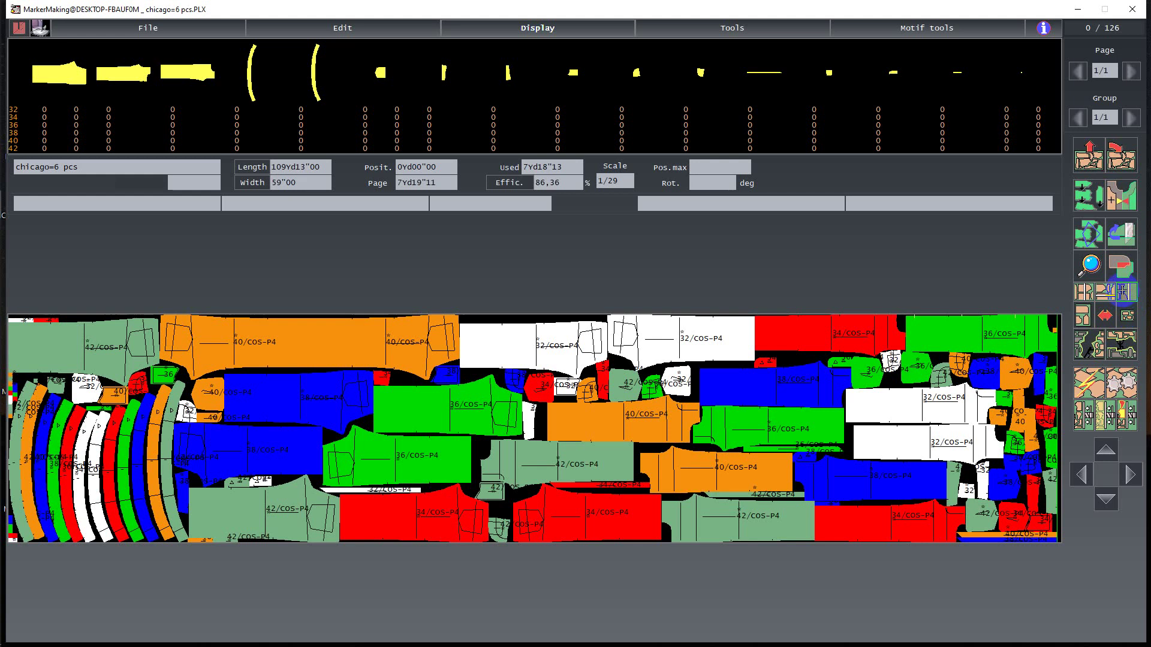
left_click(533, 32)
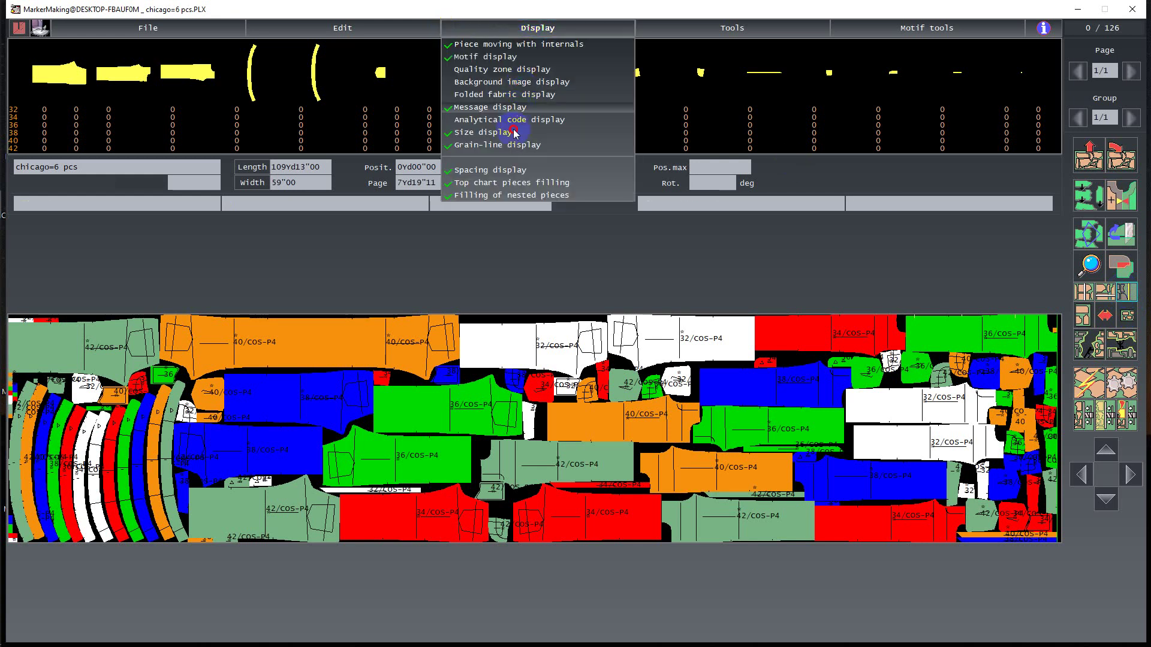
left_click(467, 196)
left_click(530, 29)
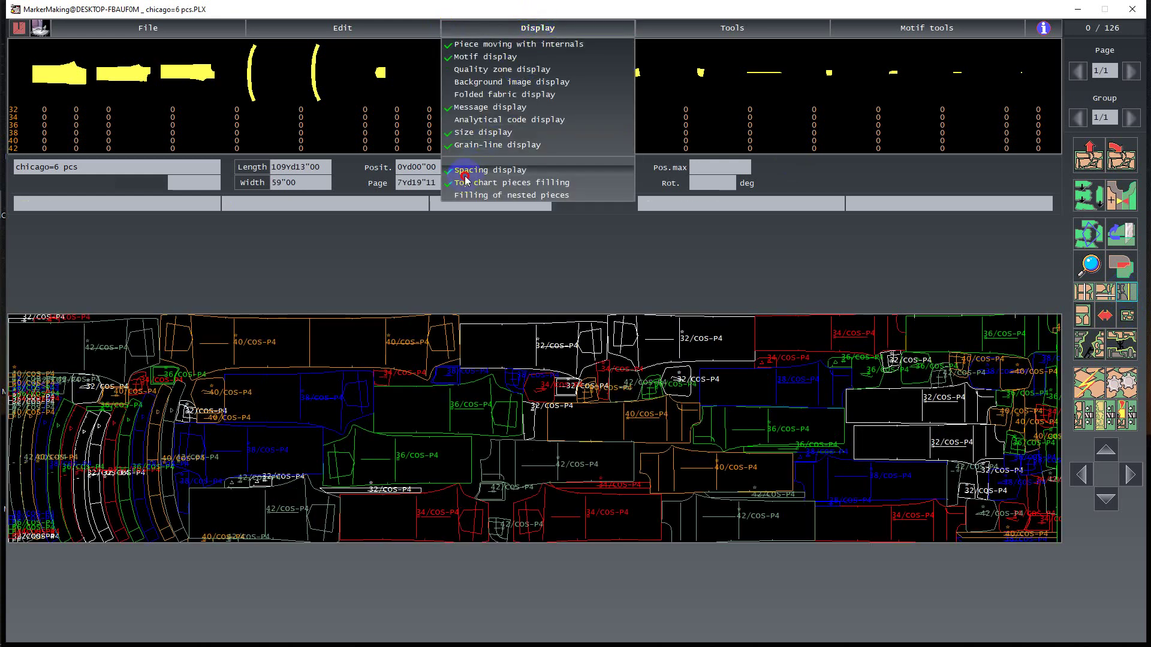
left_click(466, 184)
left_click(519, 30)
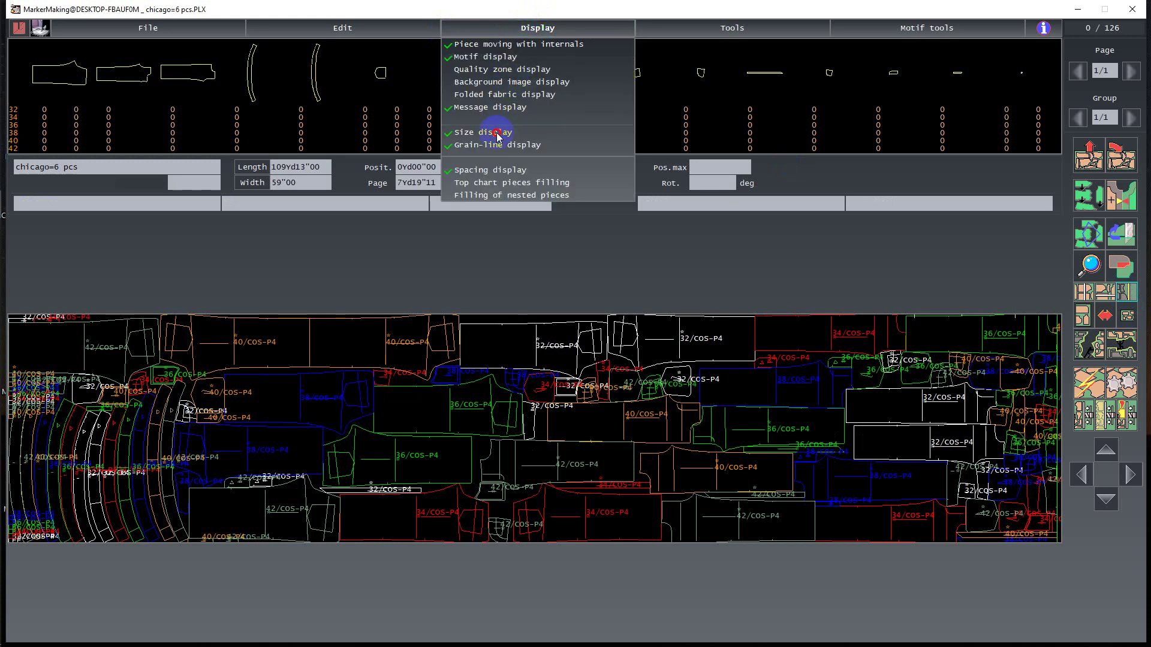
left_click(453, 109)
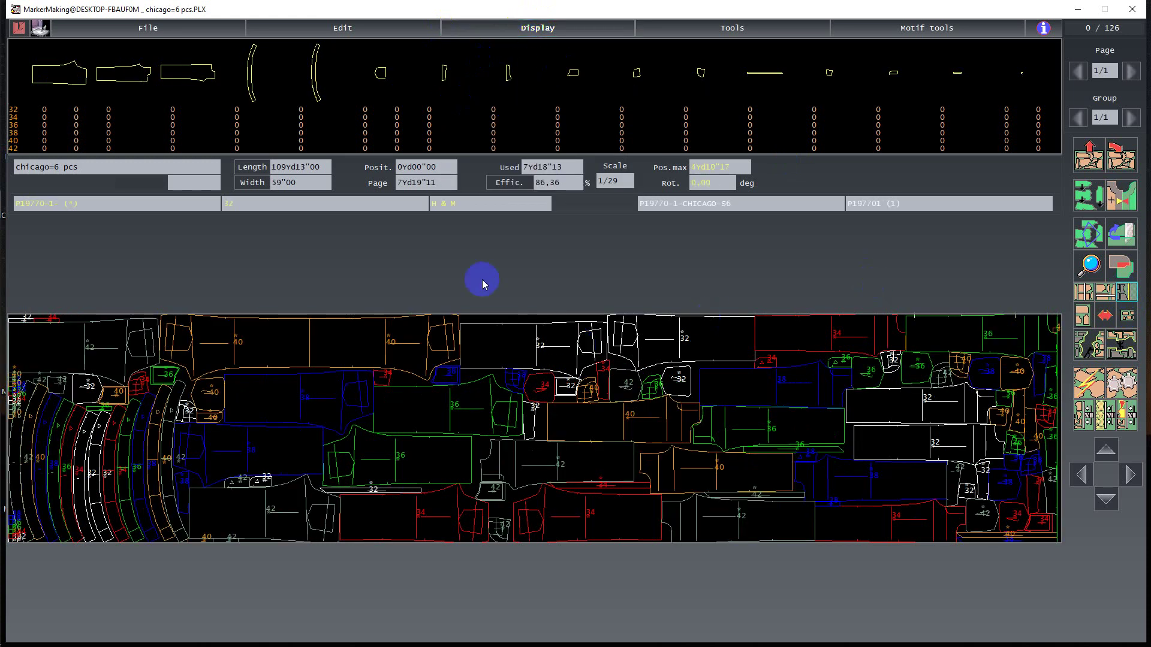
Open the Motif tools menu listing weft, background image and group matching options
left_click(924, 30)
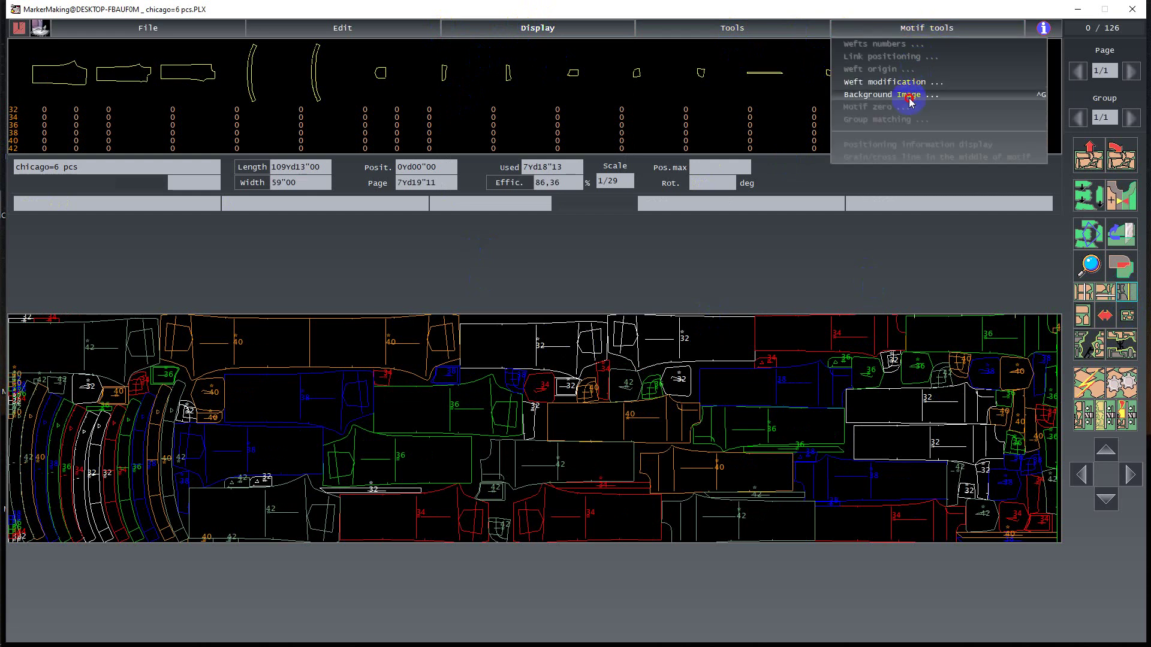
left_click(850, 126)
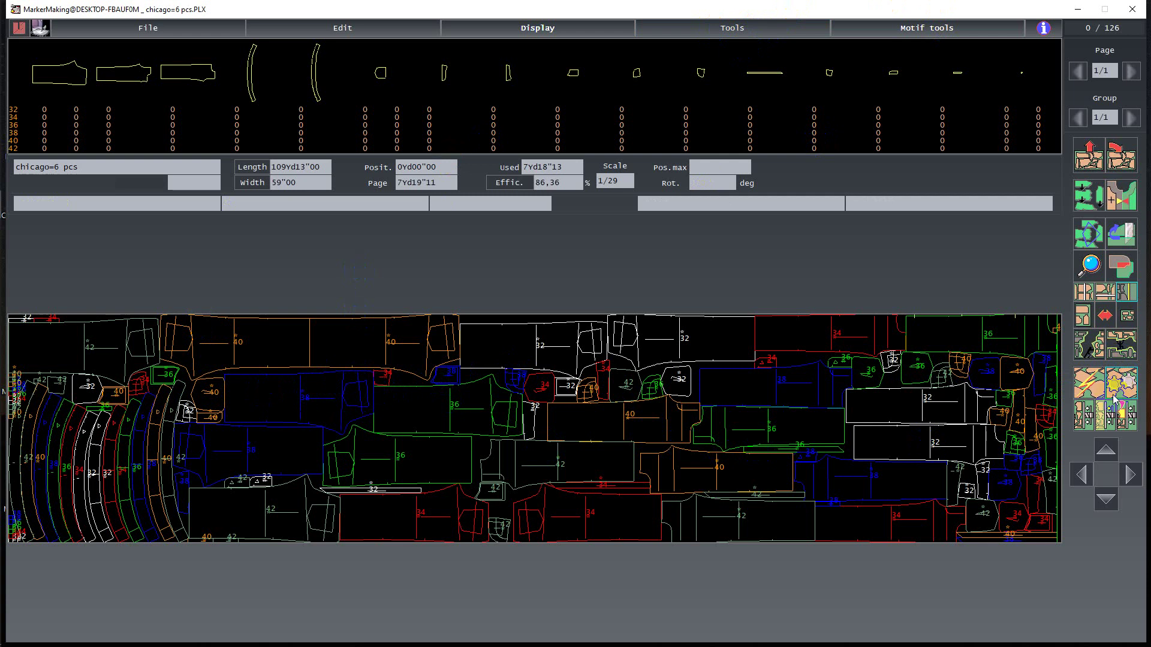
left_click(1083, 190)
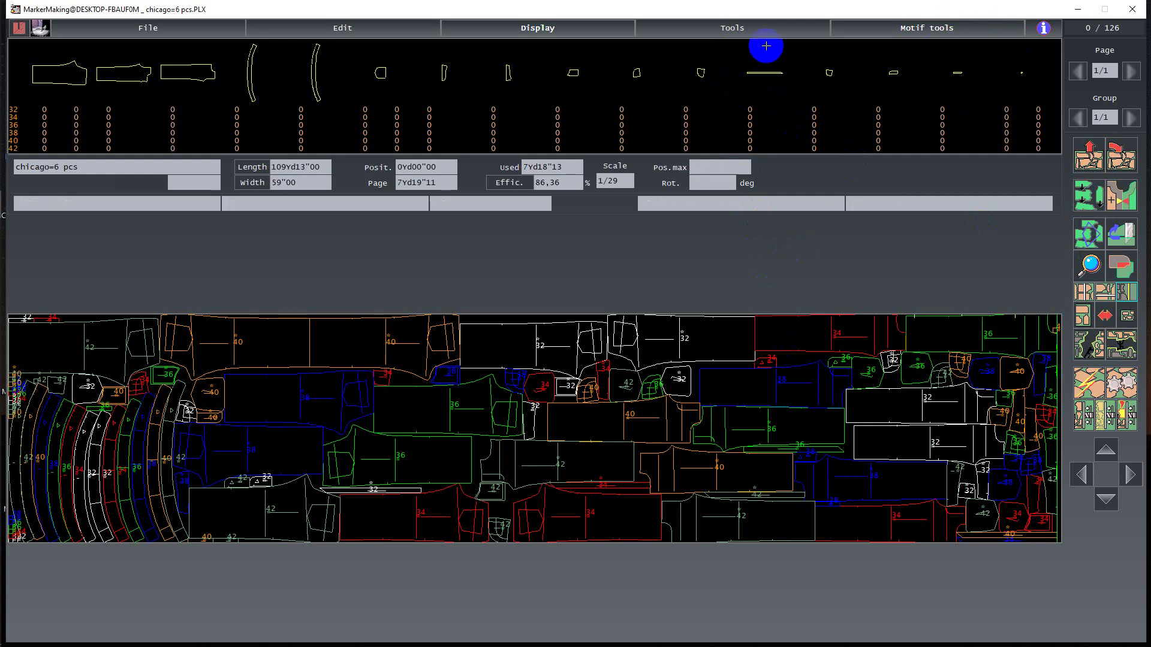
left_click(935, 37)
left_click(926, 219)
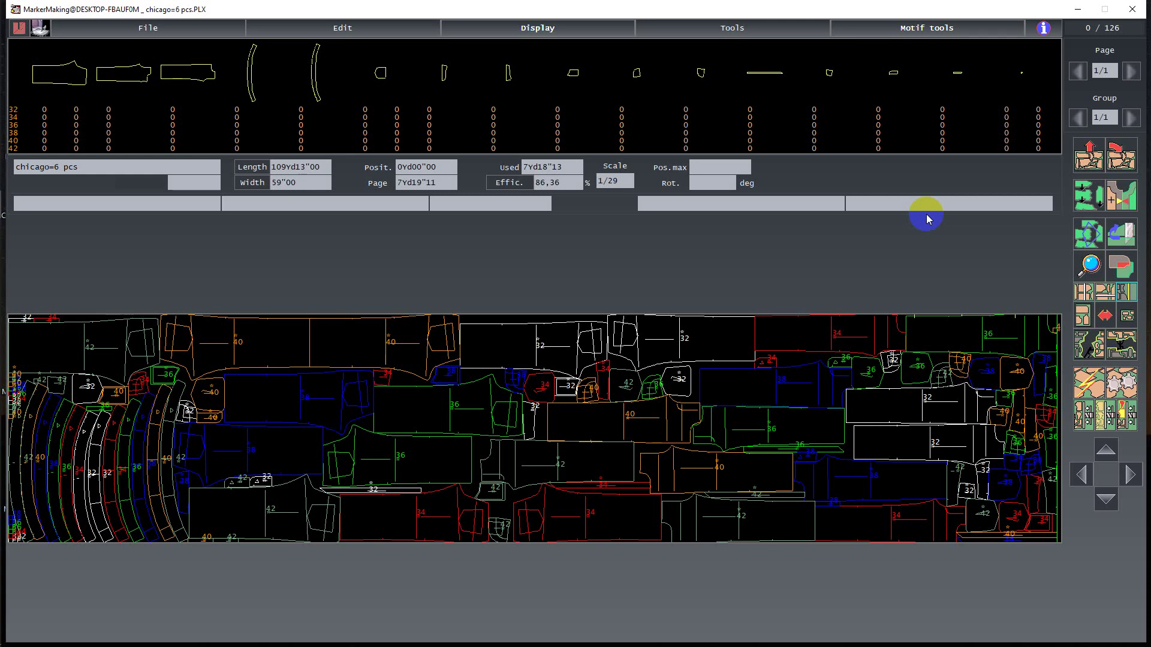
left_click(913, 36)
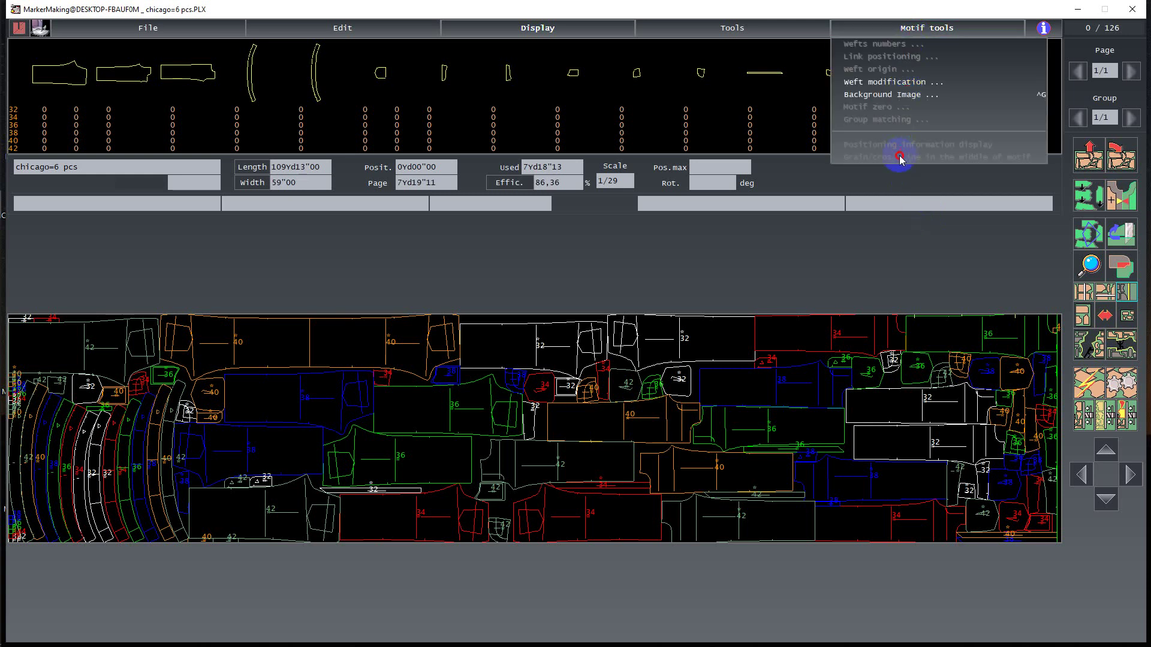
Open Weft modification and place the cursor in the Vertical Step field
left_click(854, 83)
left_click(254, 264)
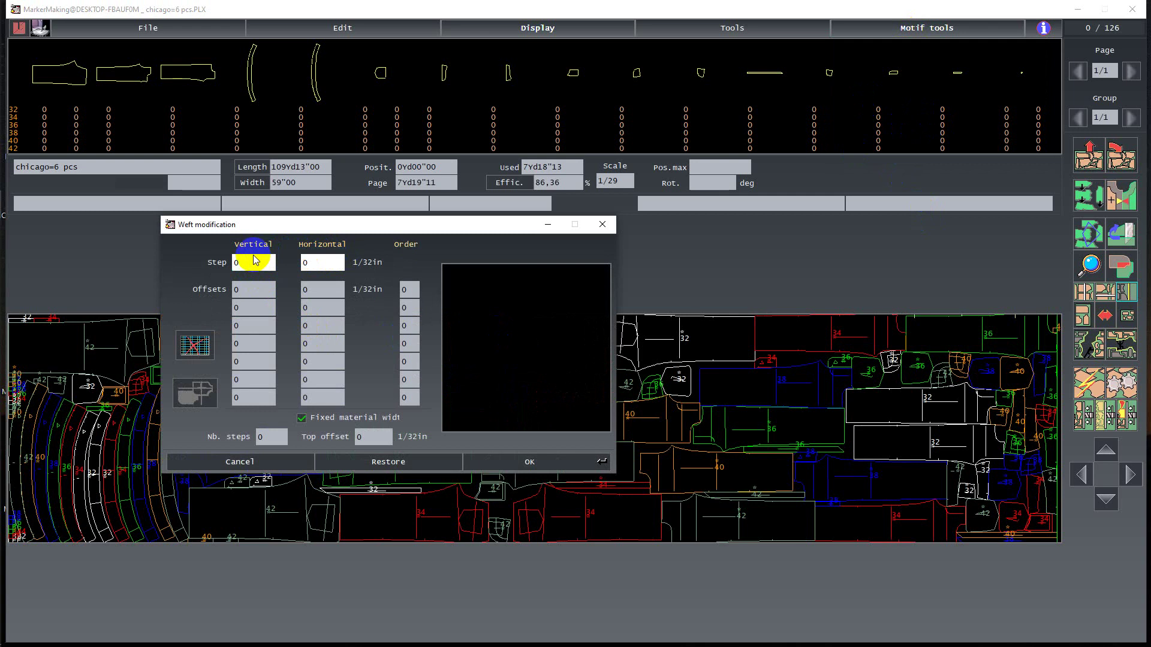
left_click(252, 262)
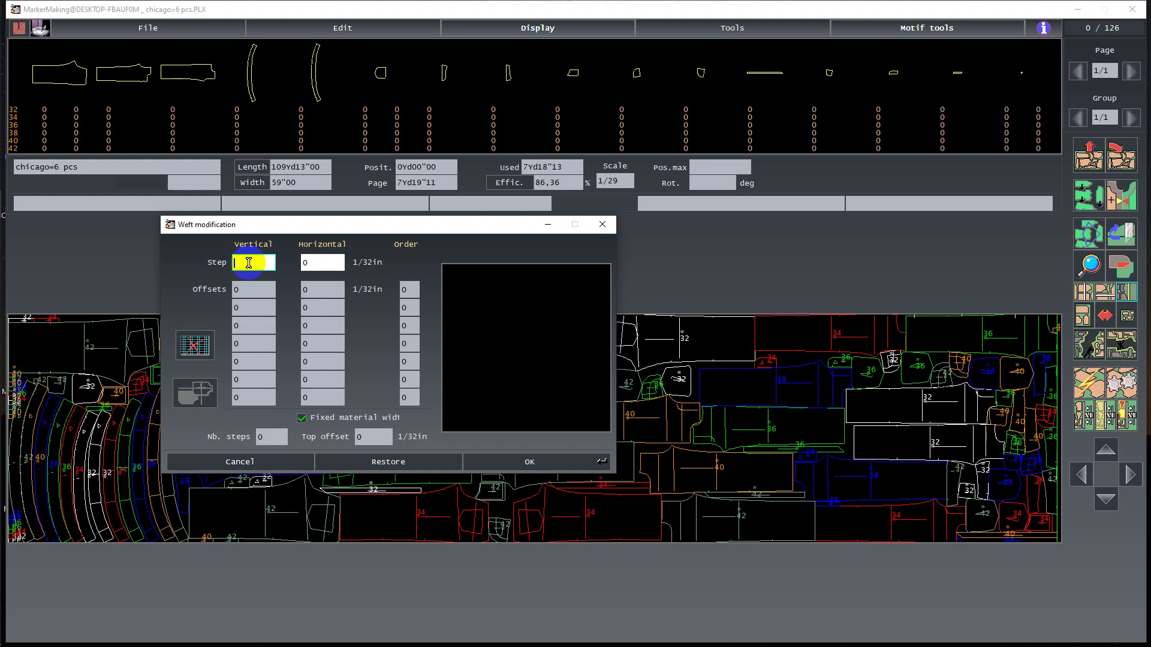
mouse_move(9, 41)
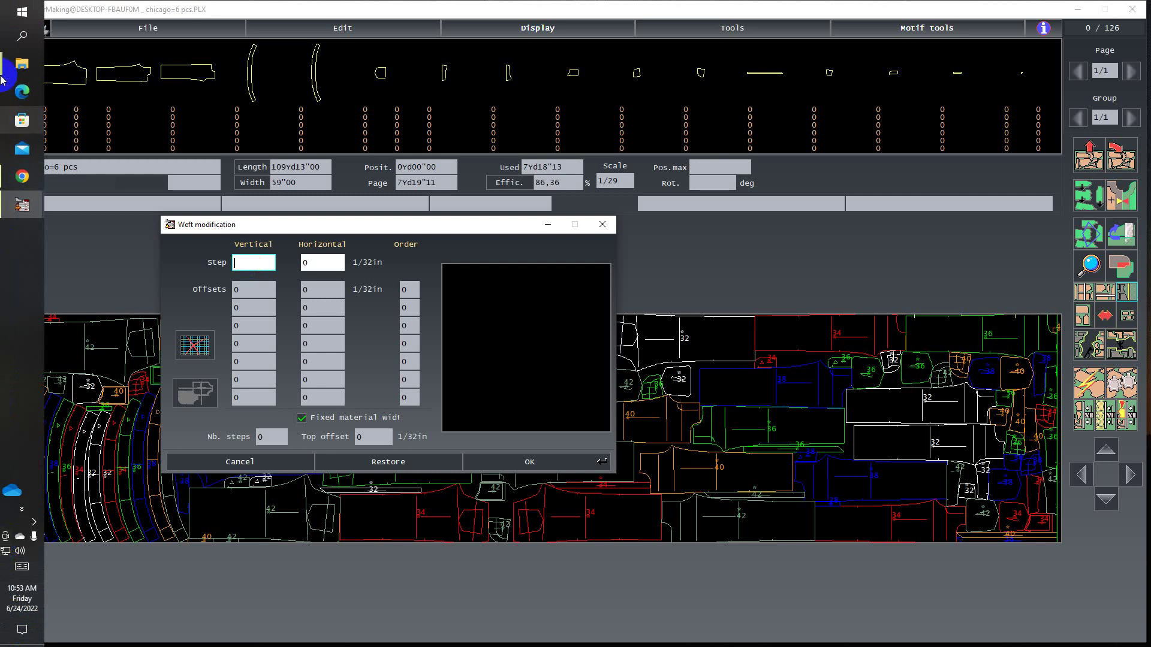
Launch Calculator from the recent apps in Windows search
left_click(19, 39)
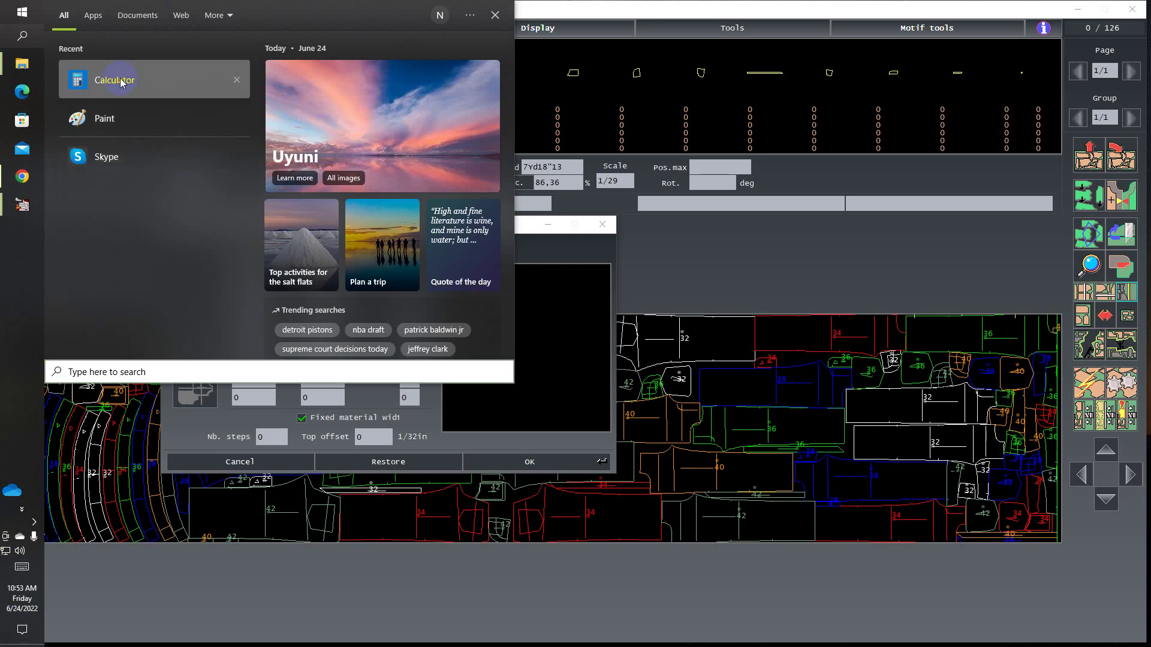
left_click(135, 83)
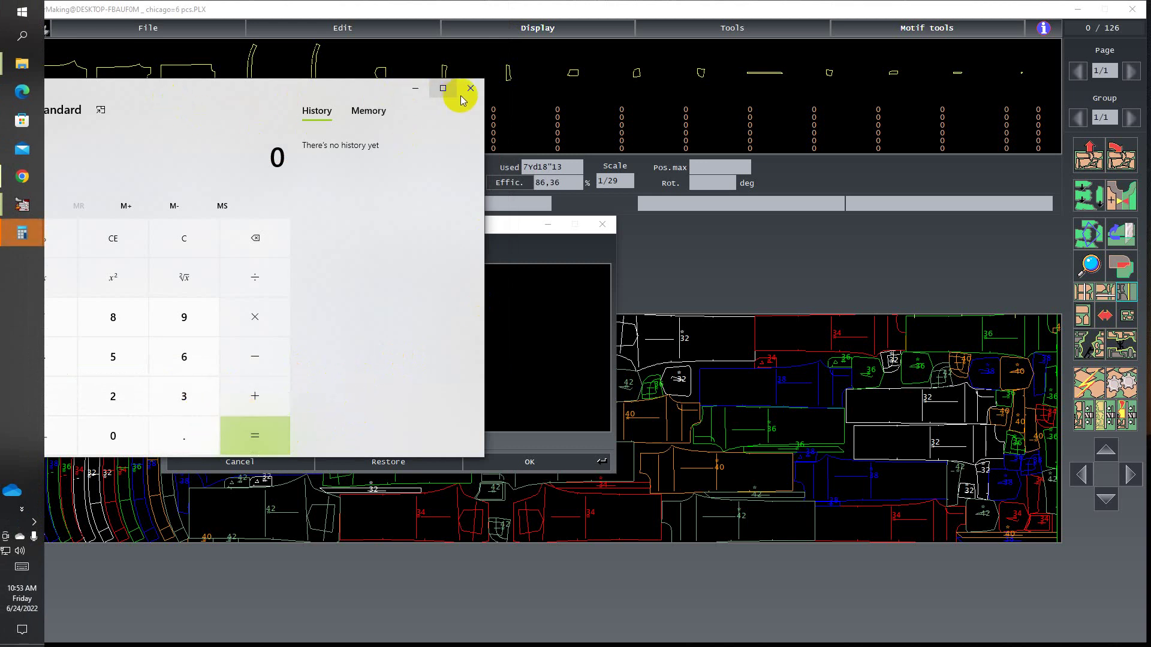
Restore Calculator, enter 32, and move it beside the Weft modification dialog
left_click(415, 88)
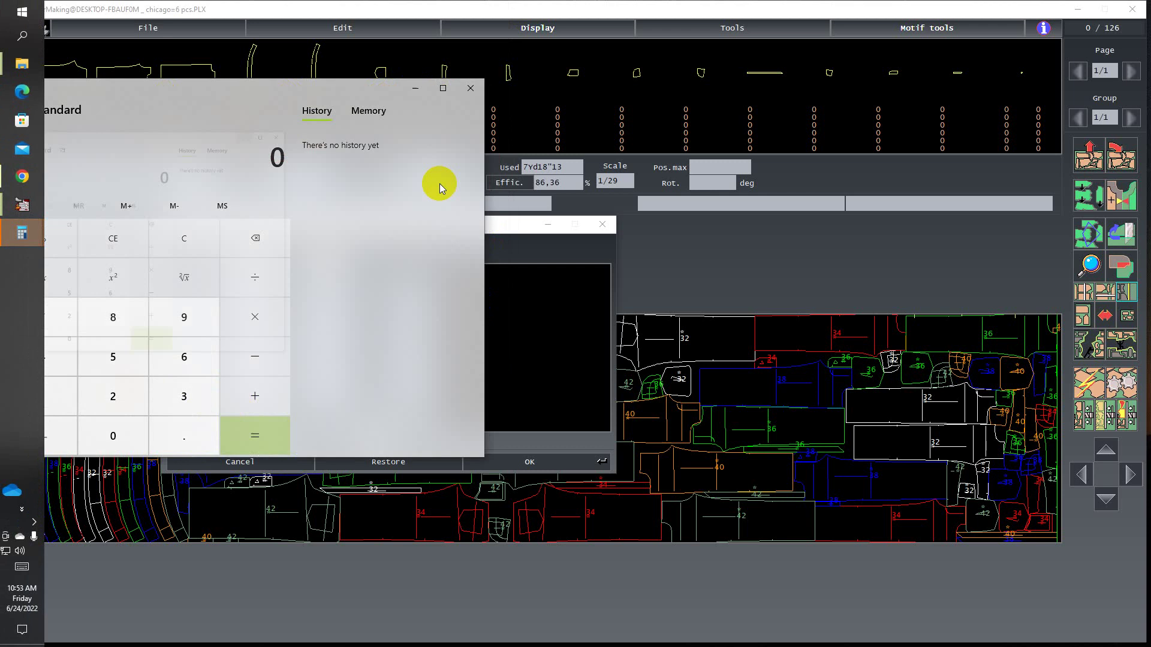
left_click(415, 88)
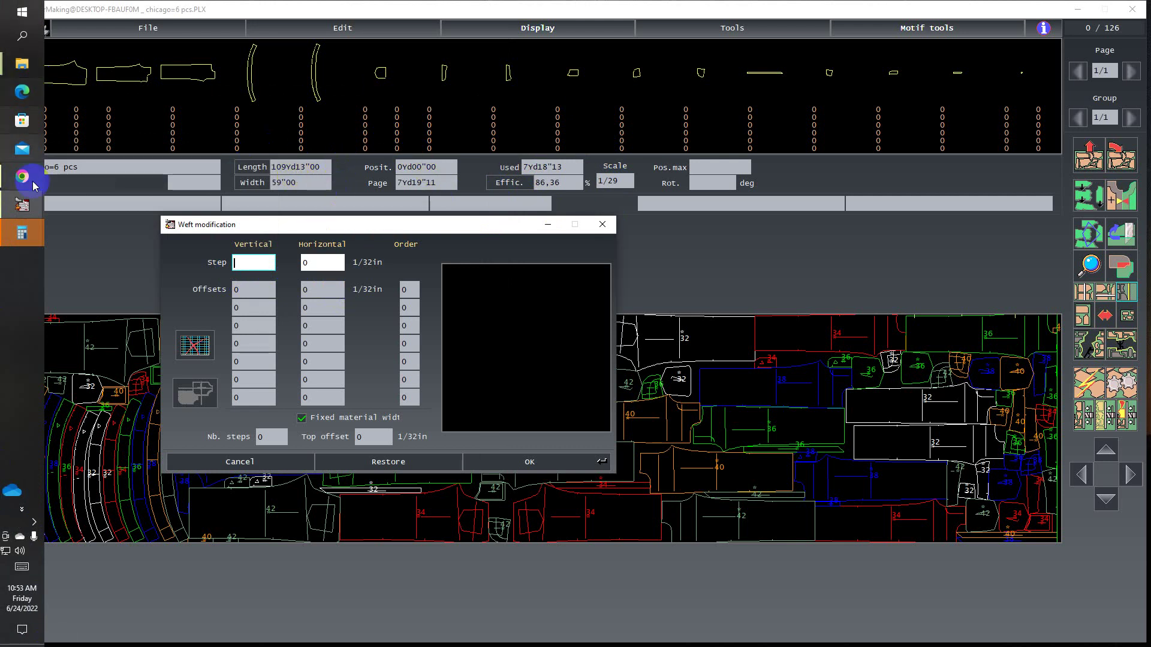
left_click(21, 230)
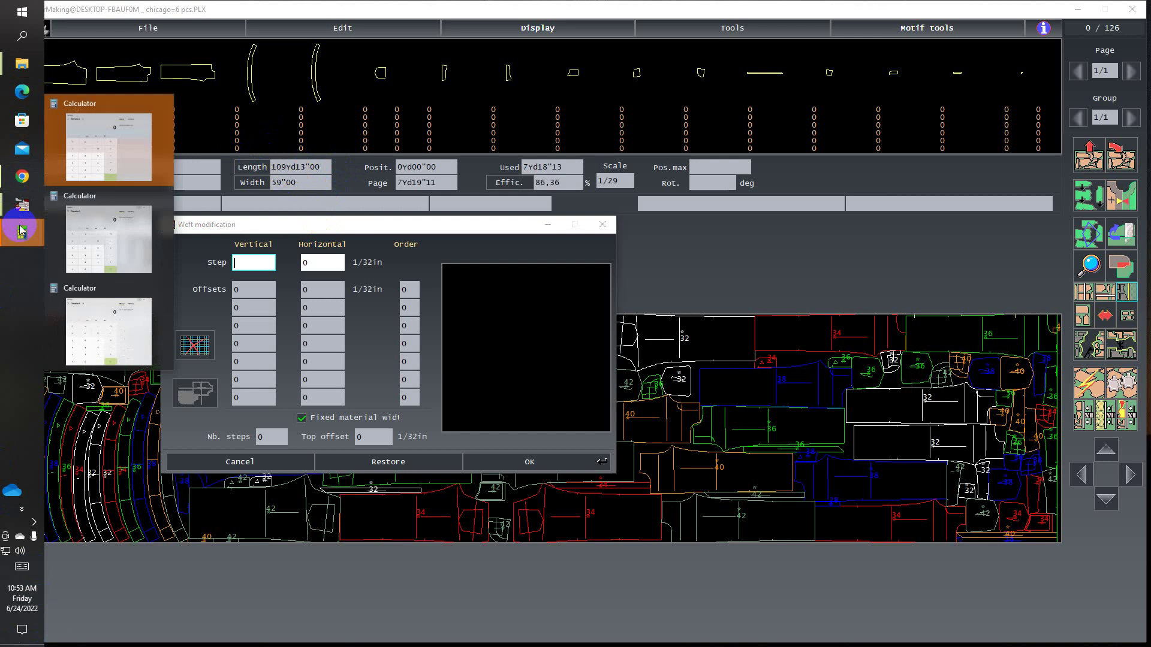
left_click(92, 153)
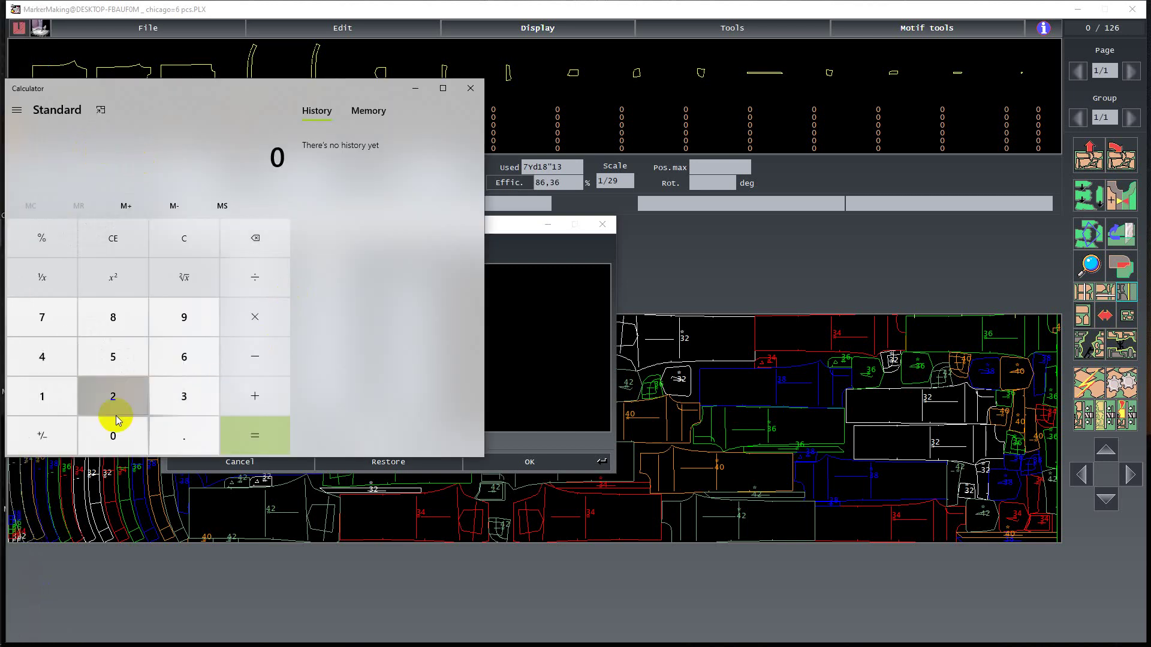
left_click(185, 396)
left_click(111, 395)
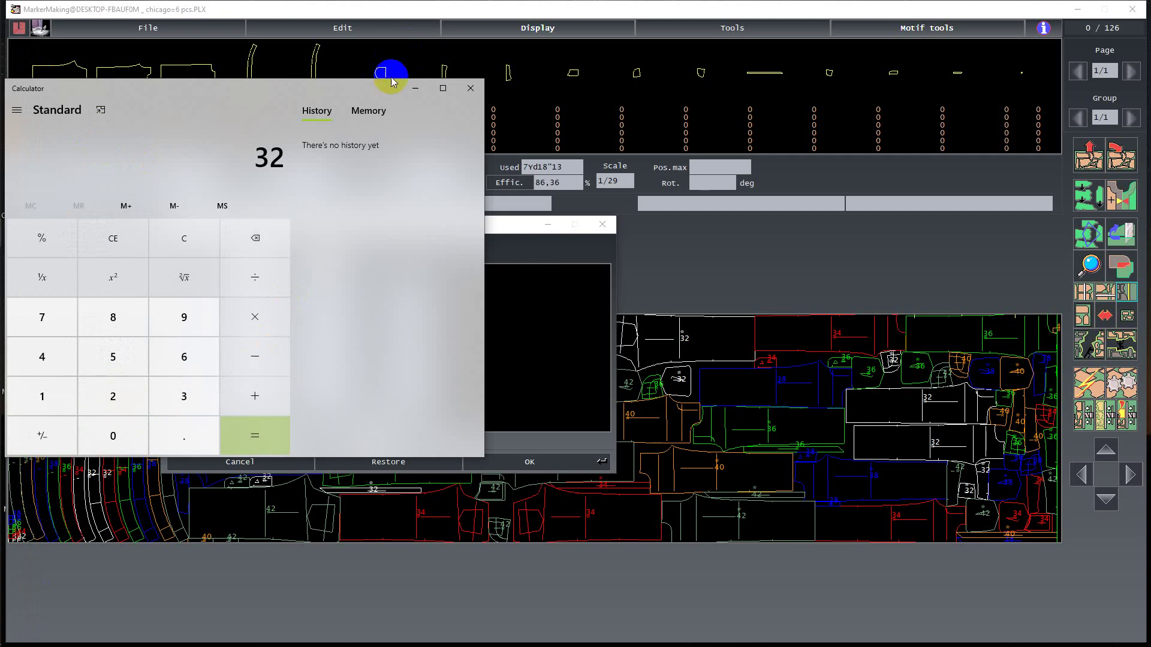
mouse_move(321, 92)
left_mouse_down()
mouse_move(644, 251)
mouse_move(686, 291)
left_mouse_up()
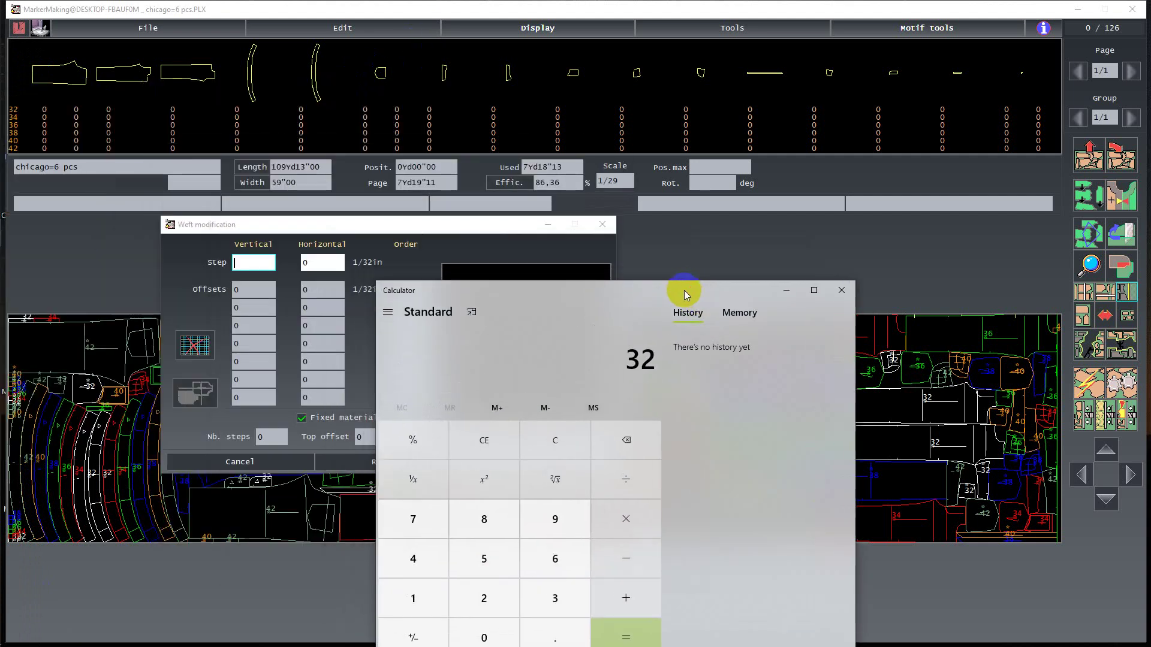
Select the used length 7Yd18"13 and compute 32 × 3 = 96 in Calculator
left_click_drag(512, 175, 558, 174)
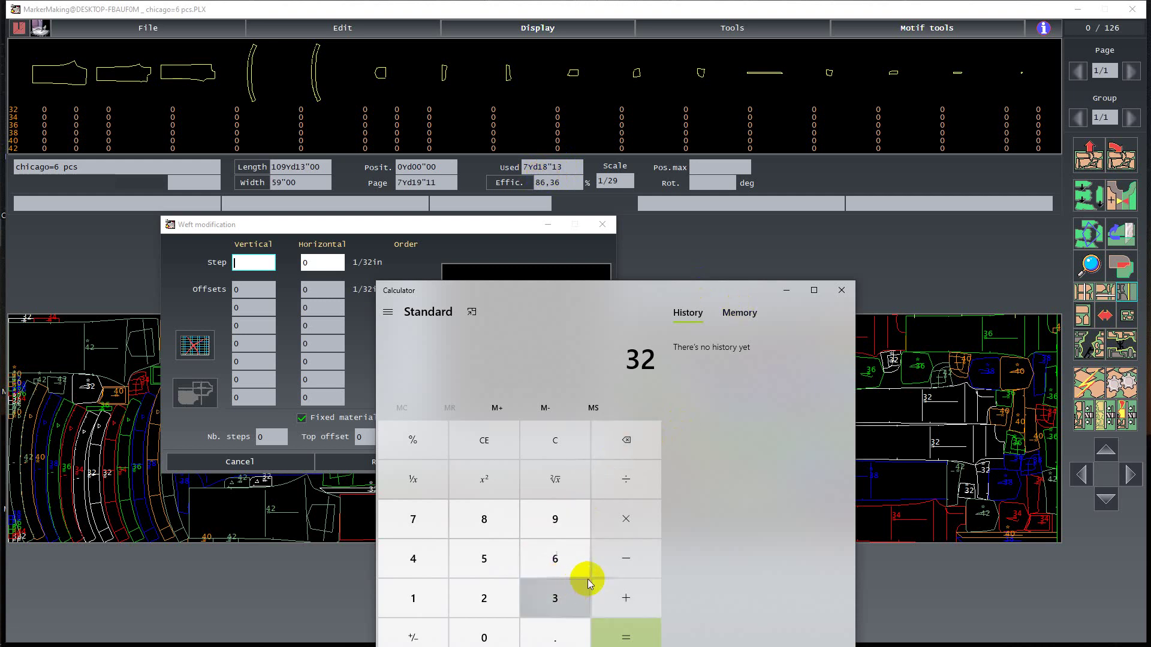
left_click(618, 530)
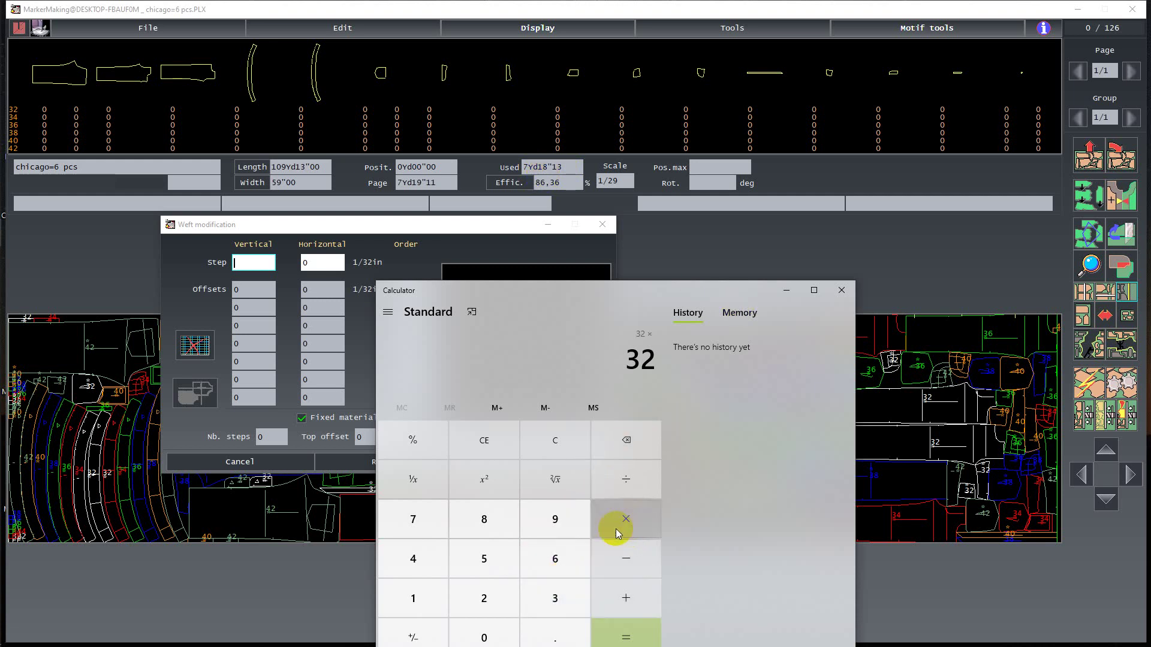
left_click(552, 597)
left_click(616, 636)
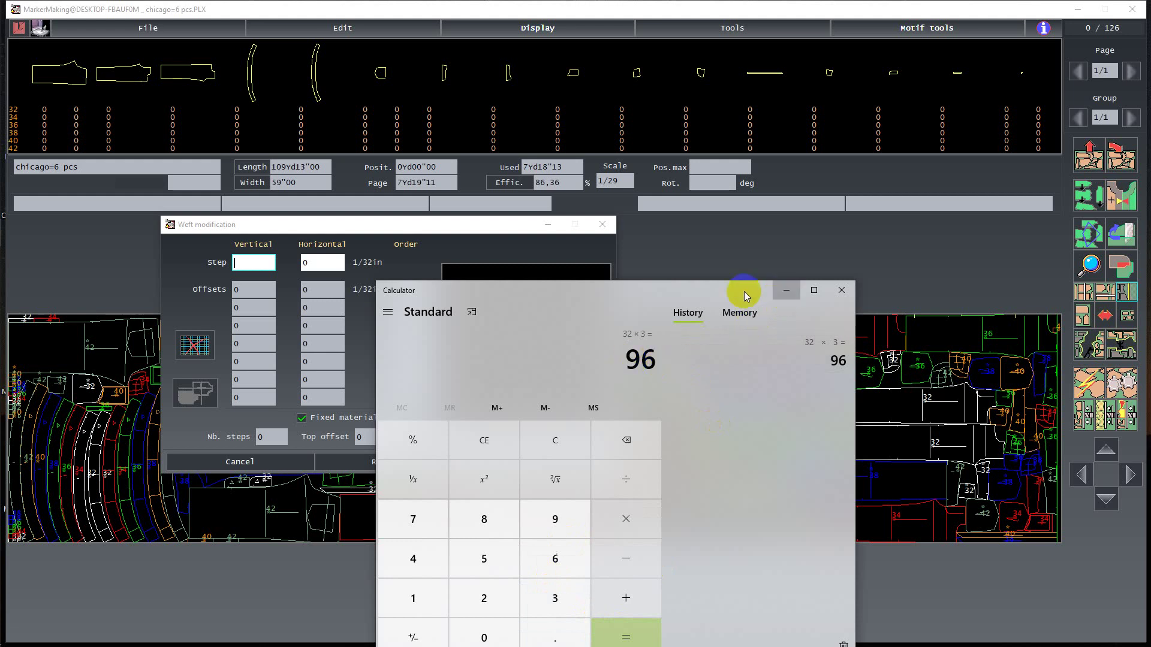
left_click(786, 290)
left_click(651, 380)
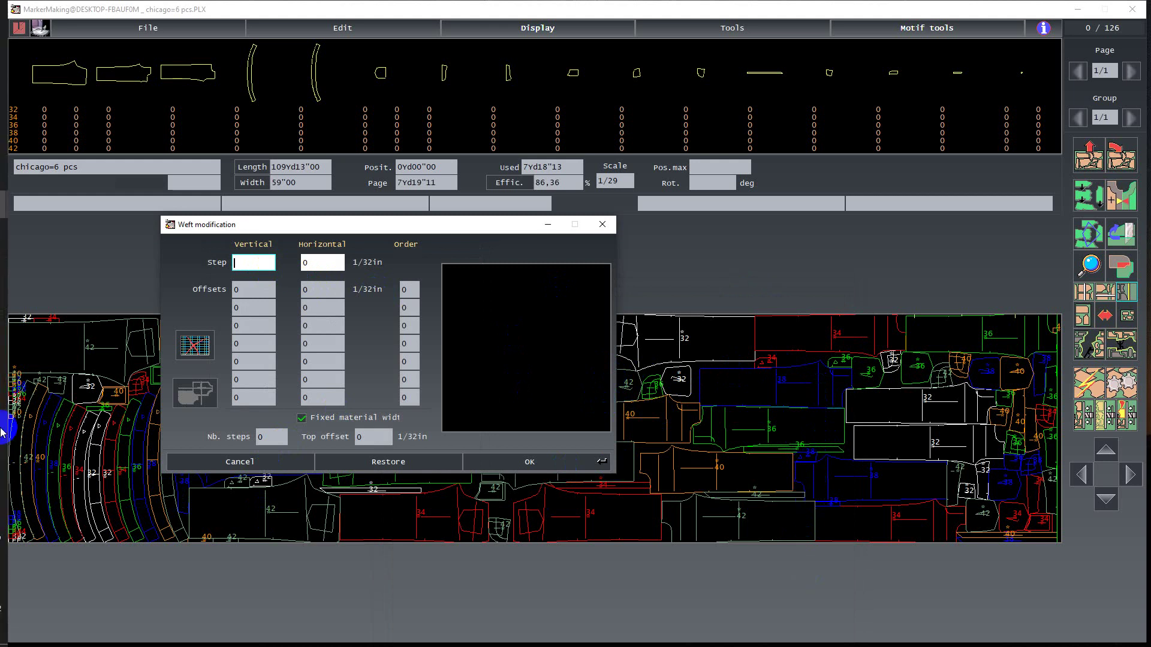
mouse_move(21, 233)
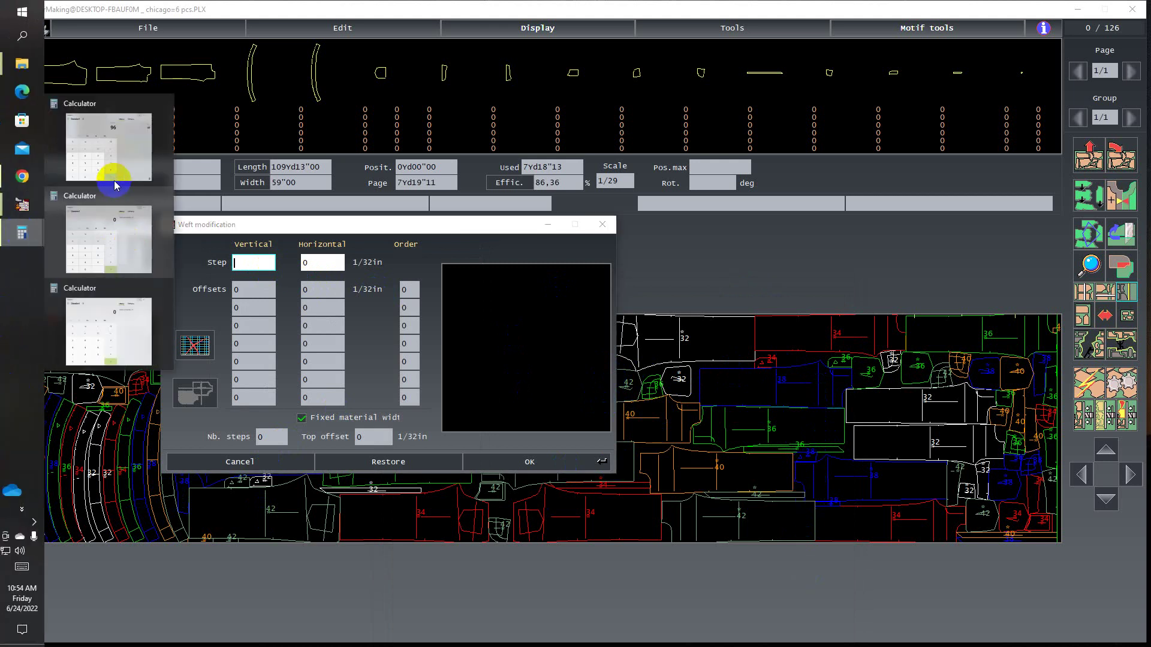
left_click(116, 163)
Compute 32 × 2 = 64, then clear the Calculator display
left_click(552, 439)
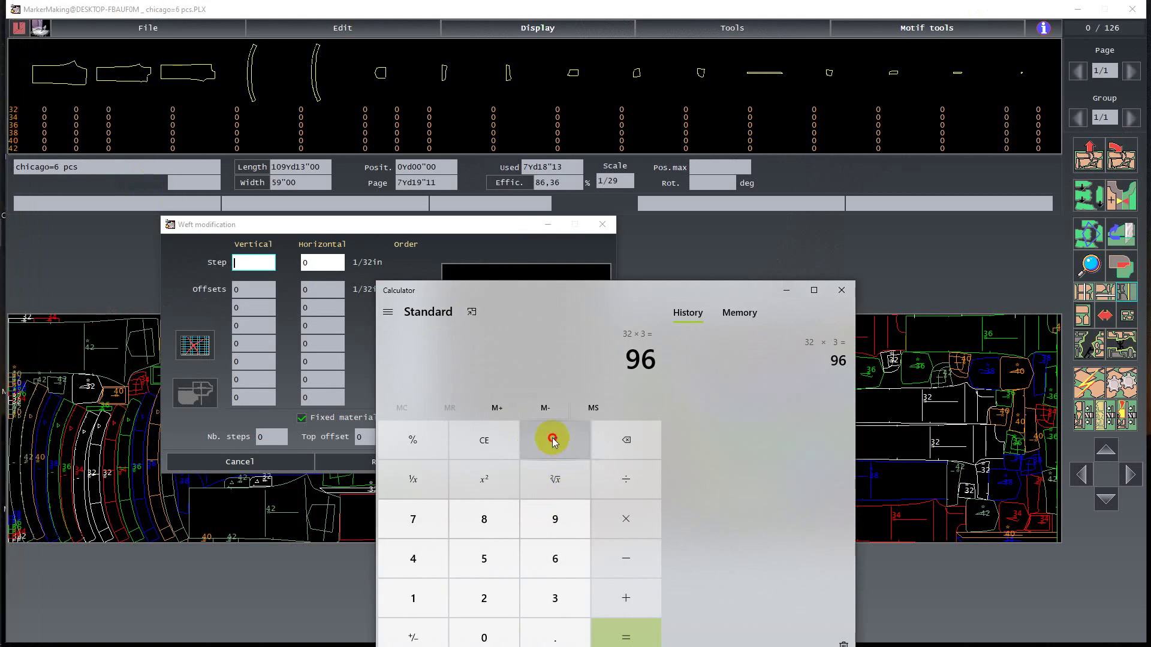
left_click(554, 600)
left_click(479, 595)
left_click(624, 520)
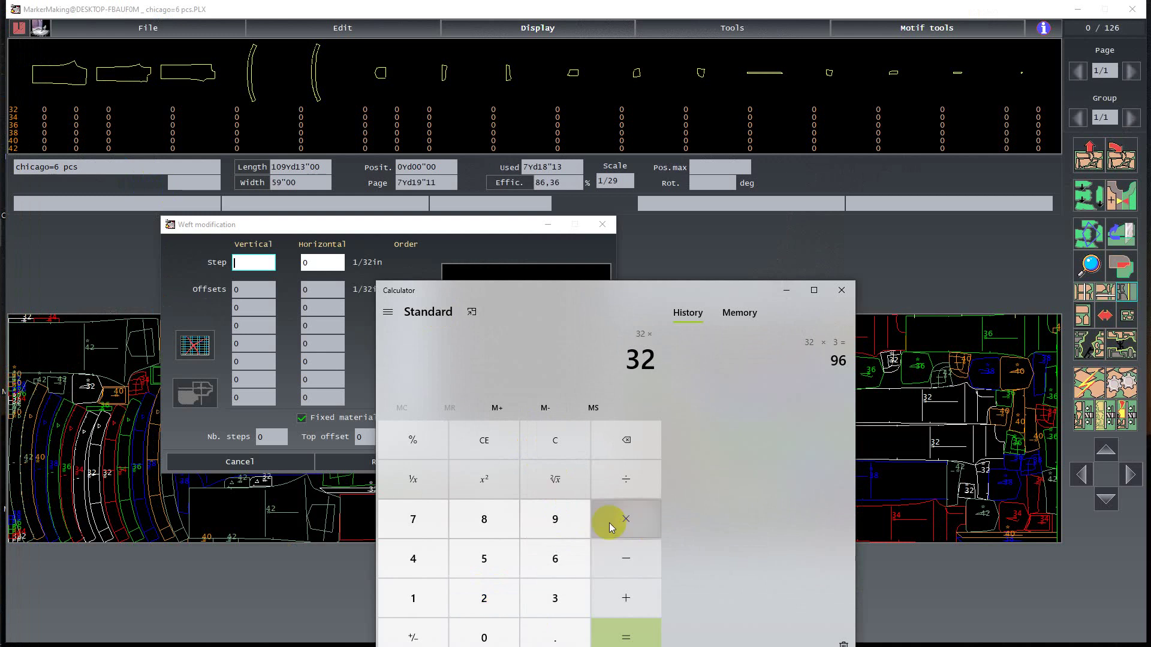
left_click(489, 597)
left_click(610, 628)
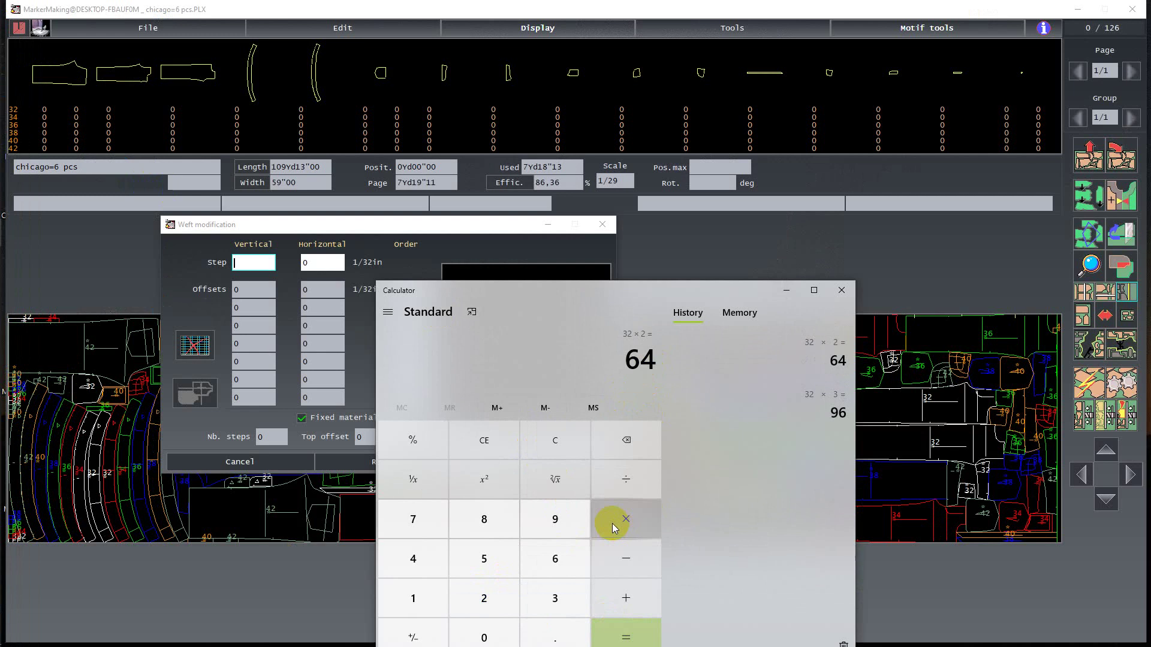
left_click(555, 445)
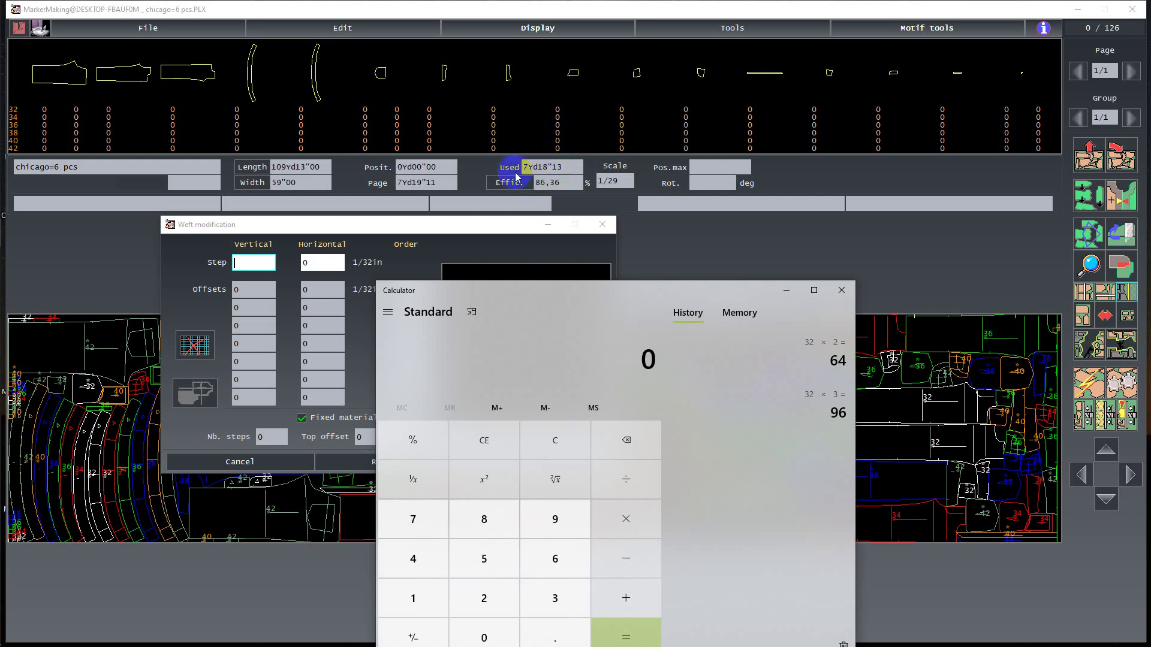
Clear a mistaken entry and compute 32 ÷ 8 = 4
left_click(415, 597)
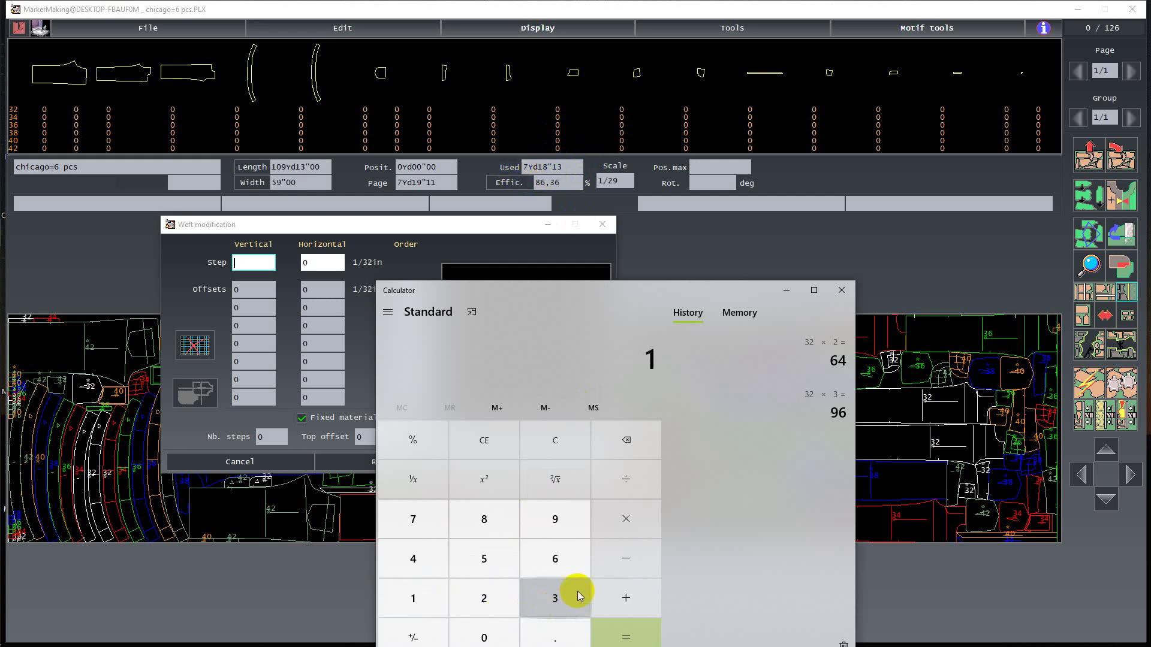
left_click(431, 595)
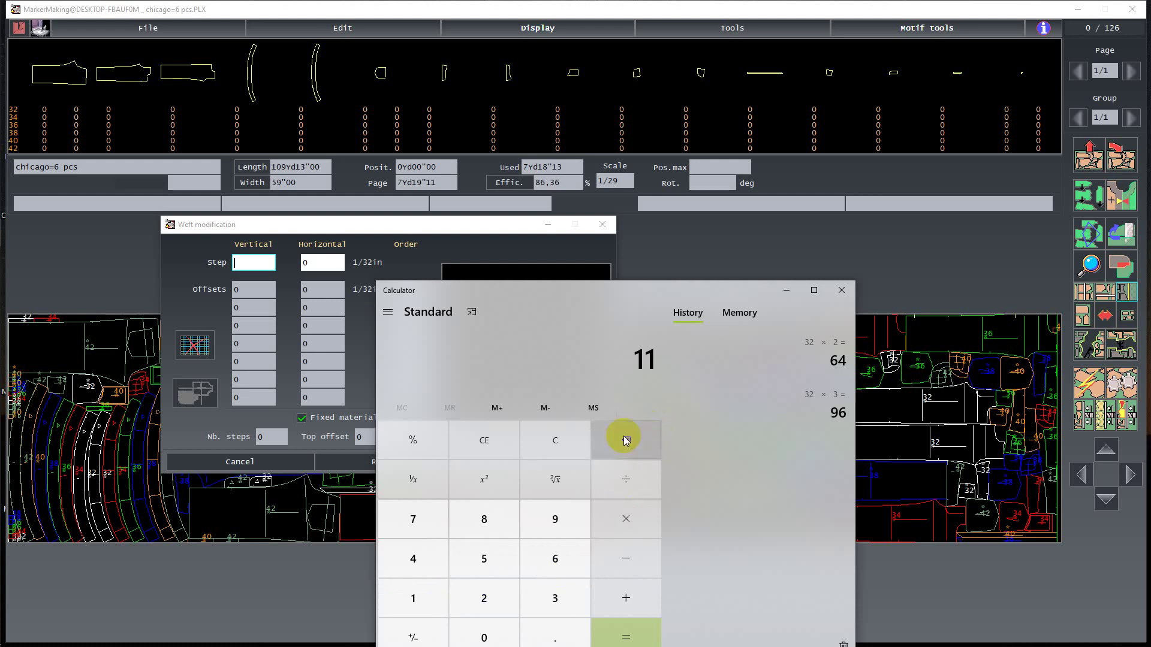
left_click(552, 438)
left_click(550, 599)
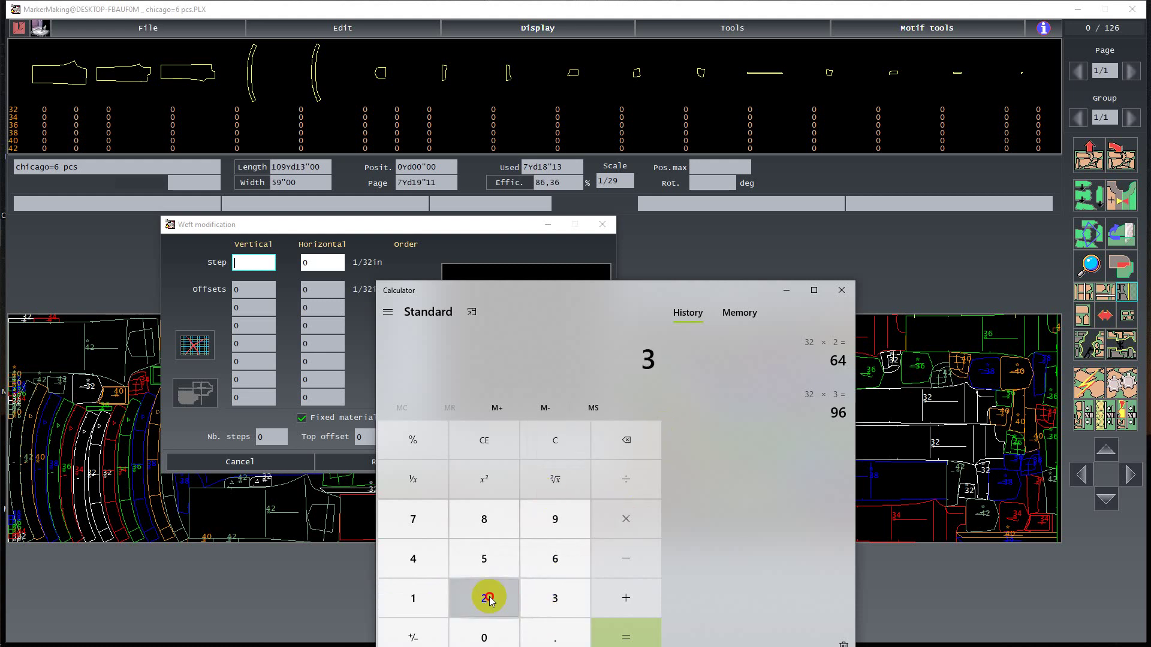
left_click(487, 597)
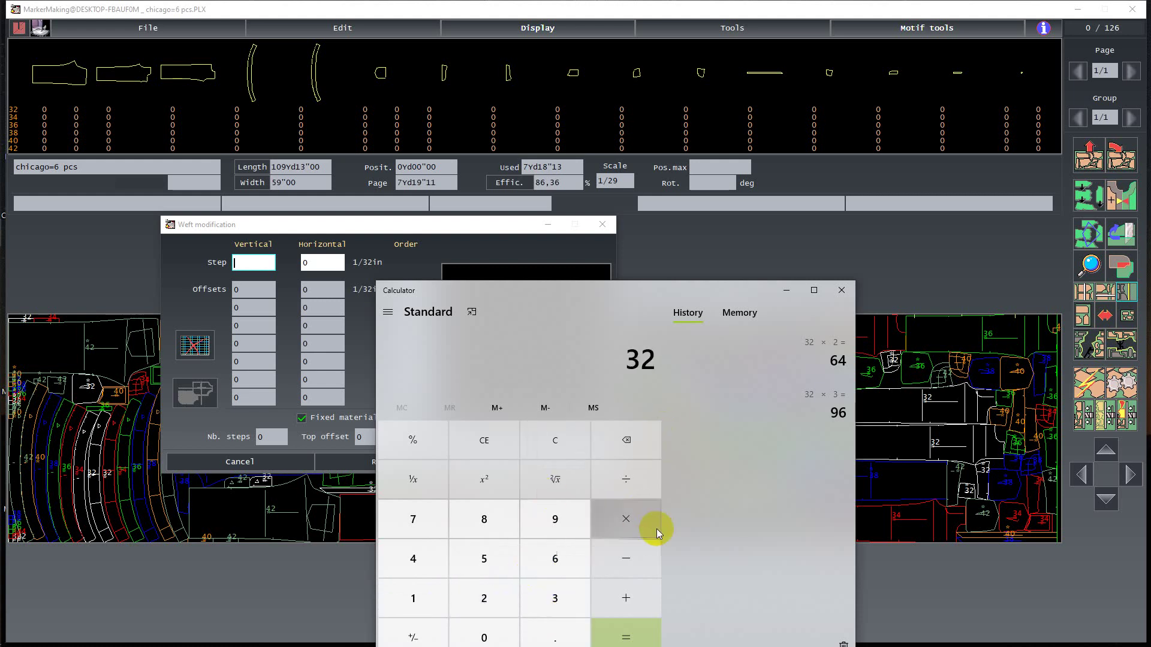
left_click(629, 480)
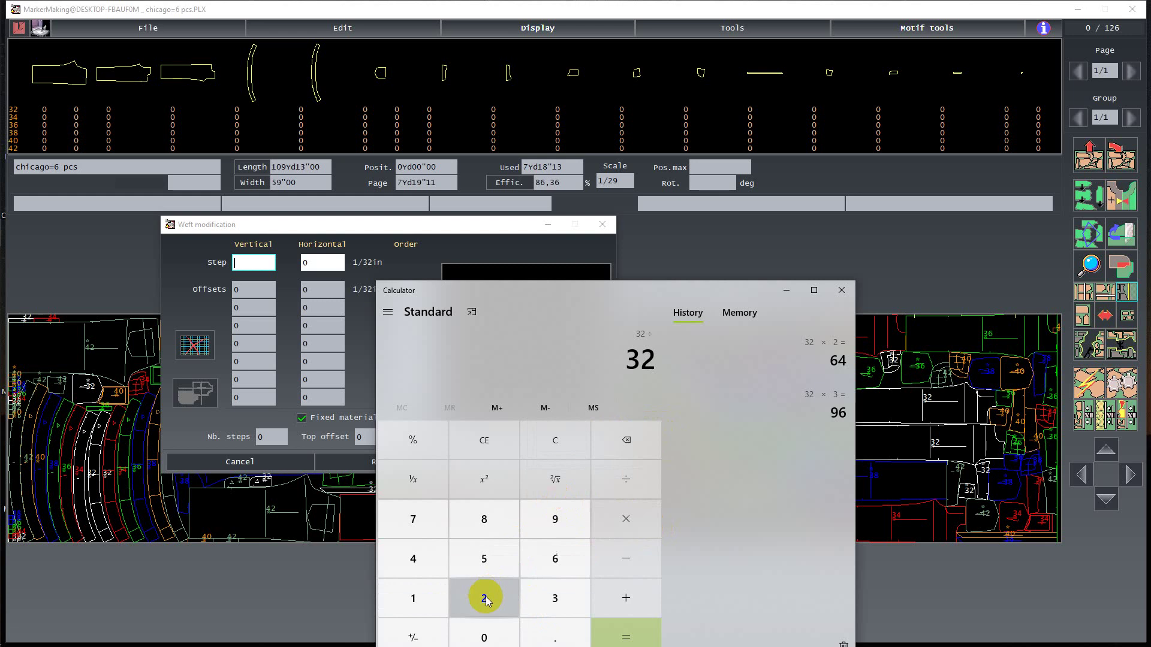
left_click(480, 527)
left_click(623, 634)
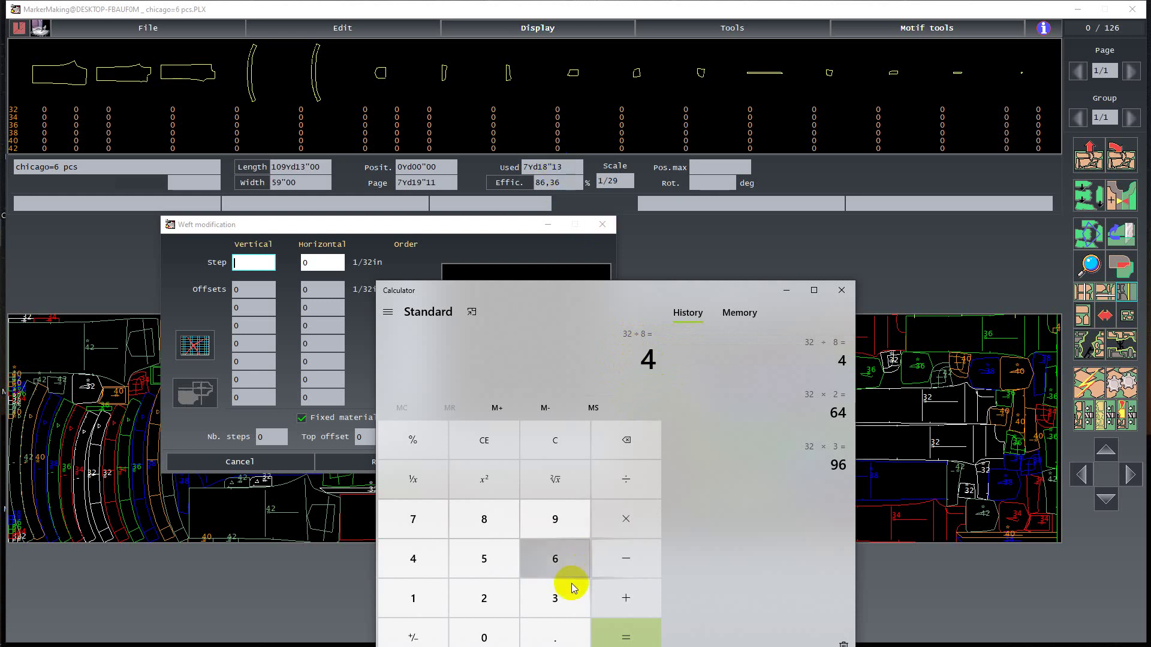
Compute 13 ÷ 4 = 3.25, highlight its digits, and minimize Calculator
left_click(442, 606)
left_click(551, 598)
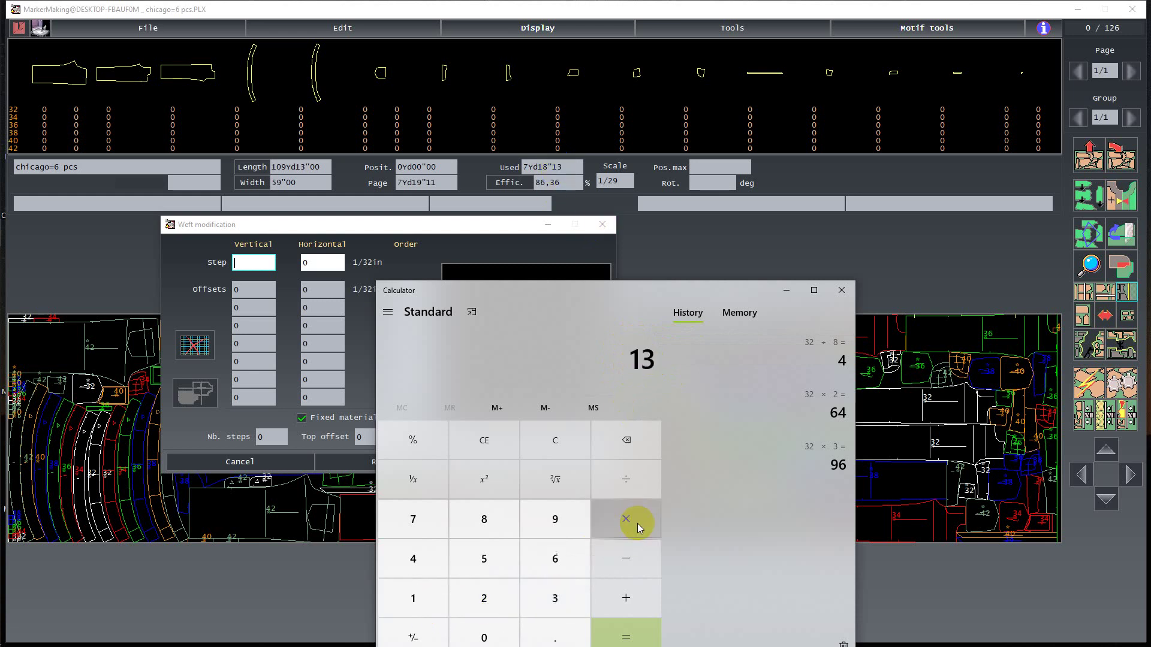
left_click(625, 479)
left_click(403, 574)
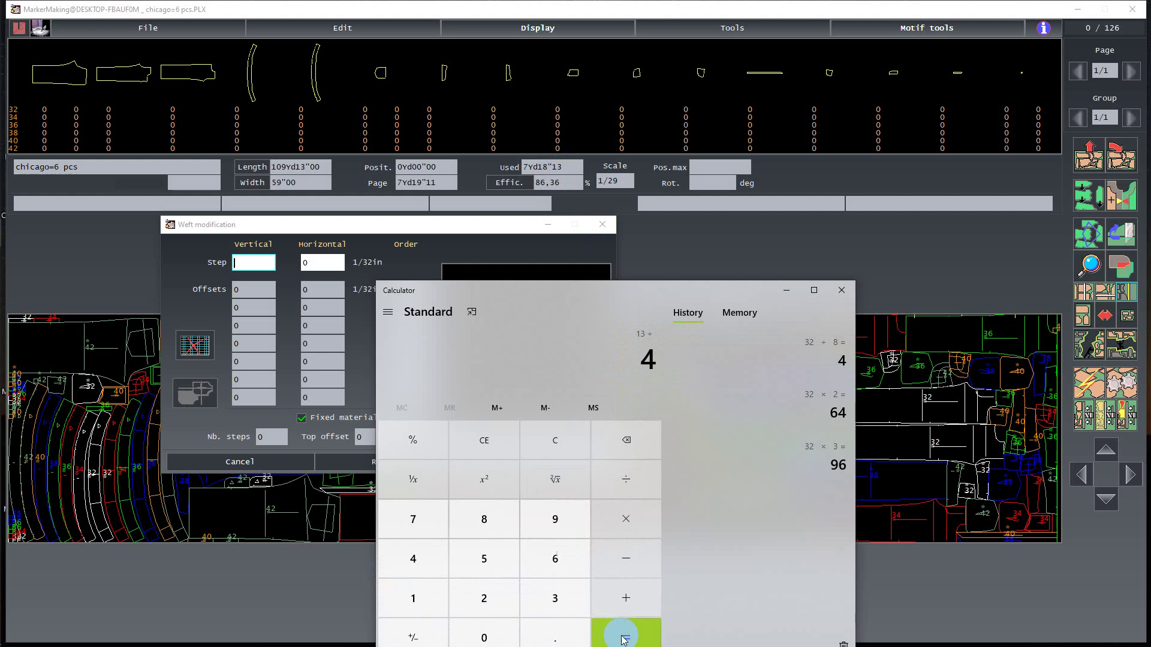
left_click(625, 632)
left_click_drag(610, 373, 639, 368)
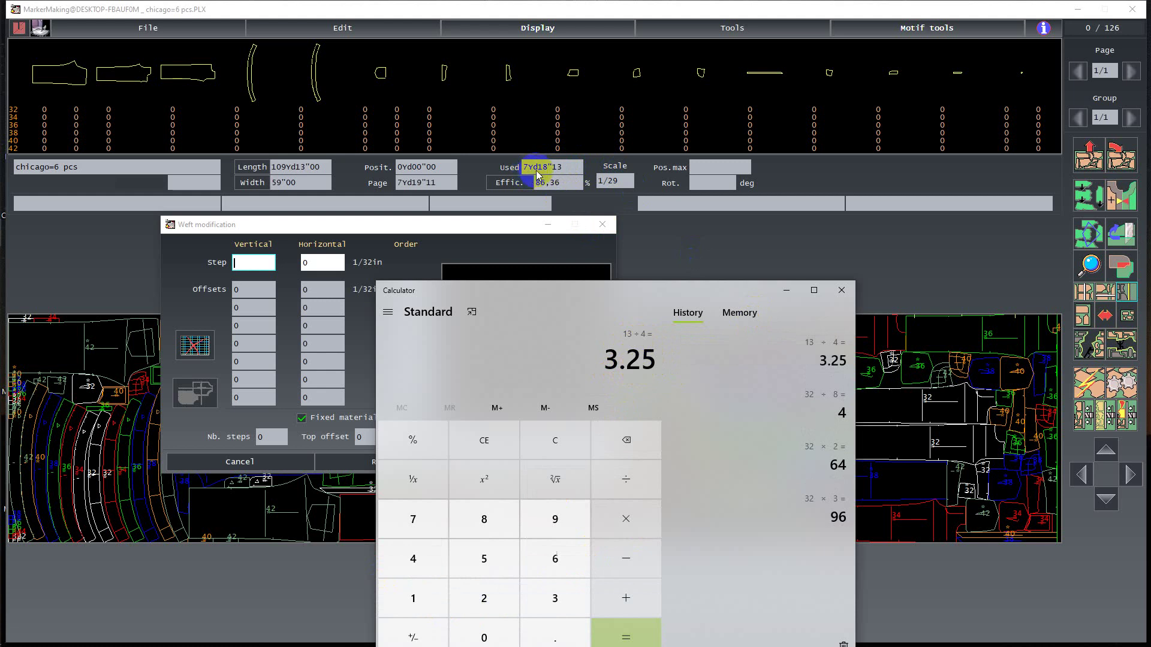
left_click_drag(604, 368, 617, 377)
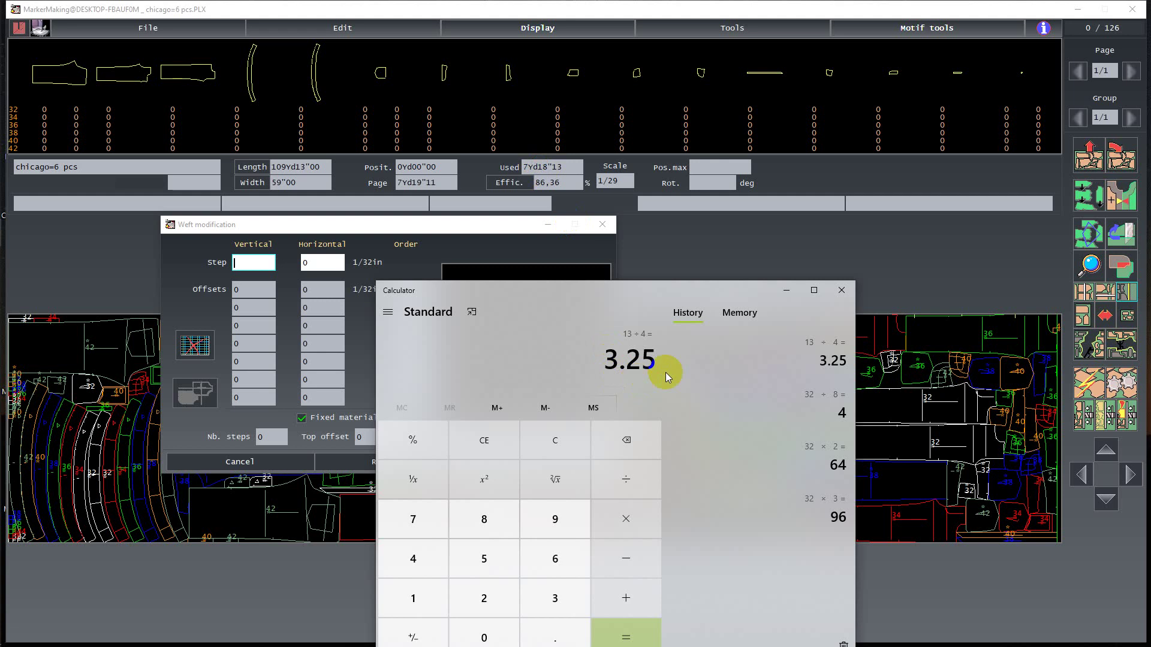
left_click(786, 290)
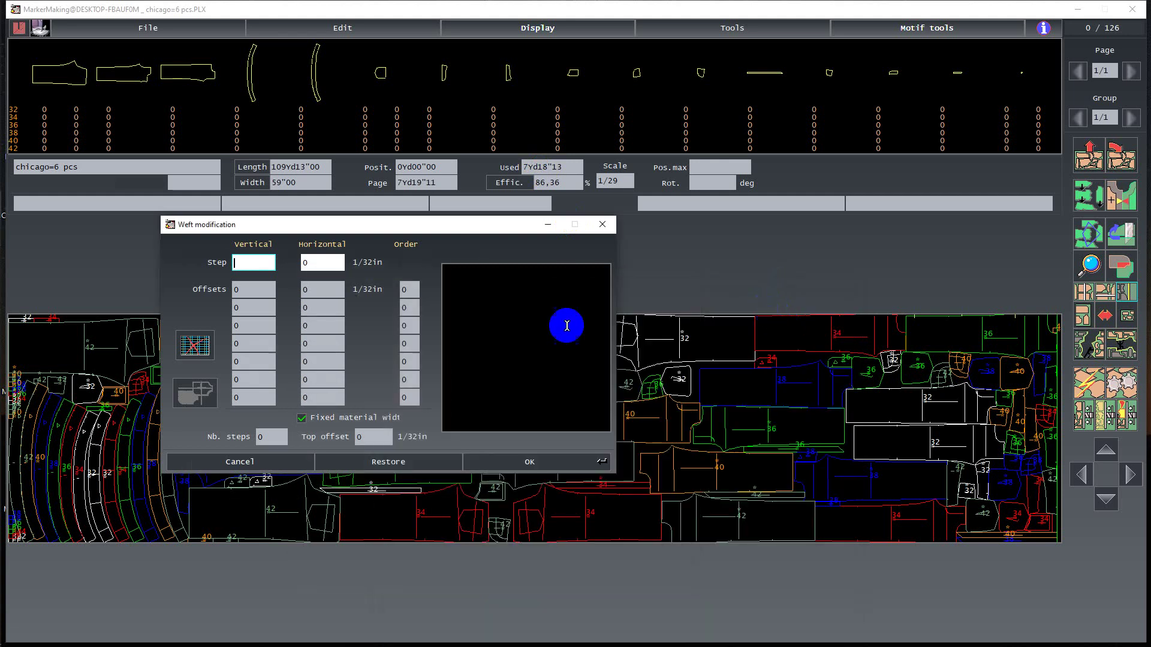
Set the weft grid step to 96 vertically and horizontally and apply it to the Chicago marker
left_click(250, 265)
type("96")
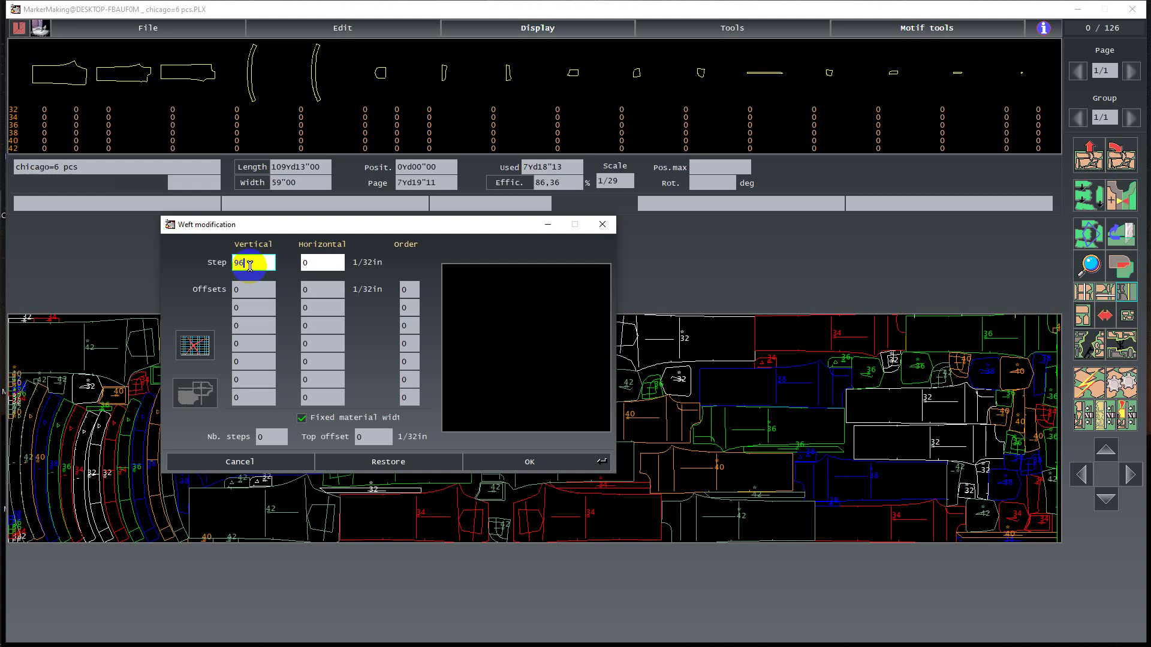
left_click(319, 264)
type("96")
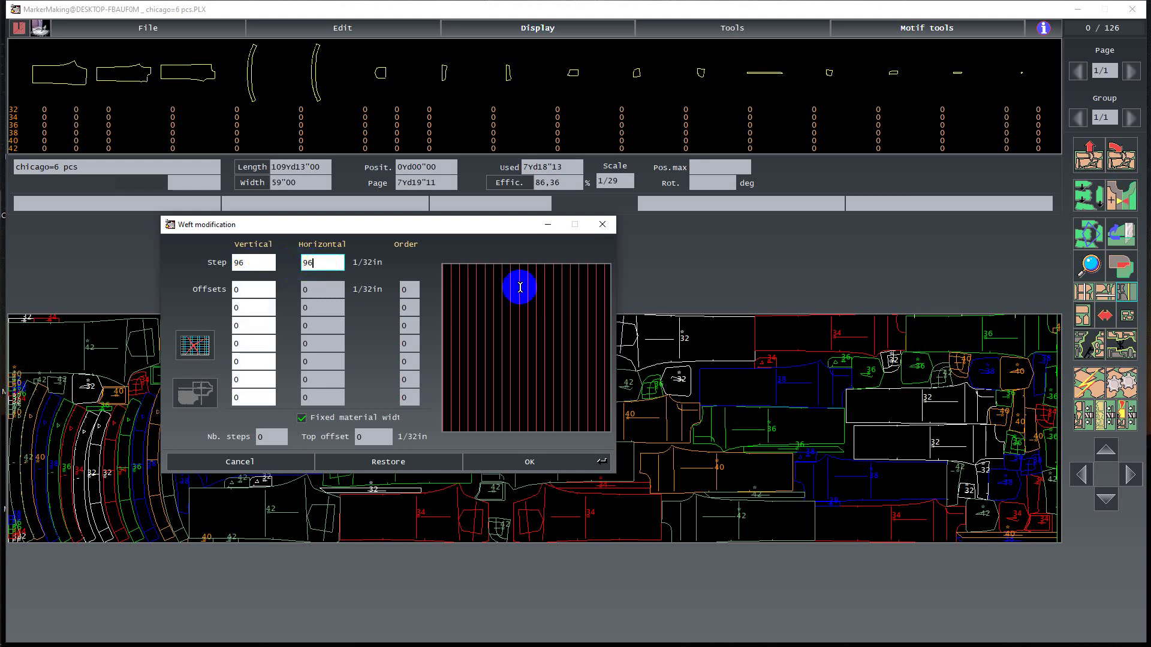
left_click(555, 463)
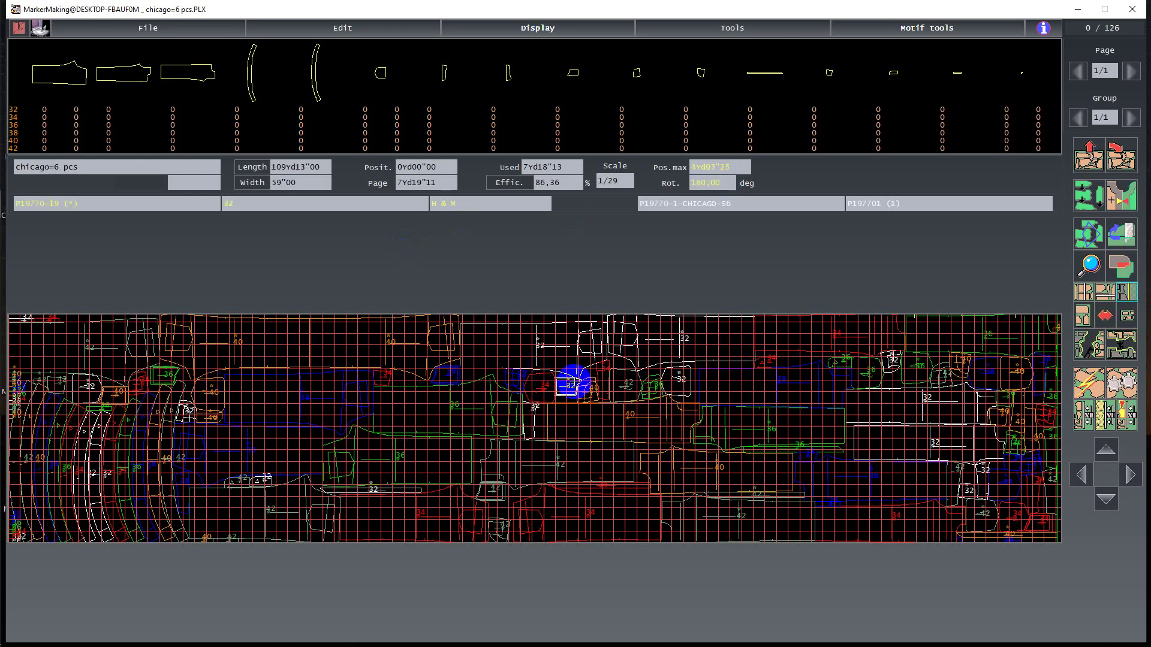
left_click(930, 28)
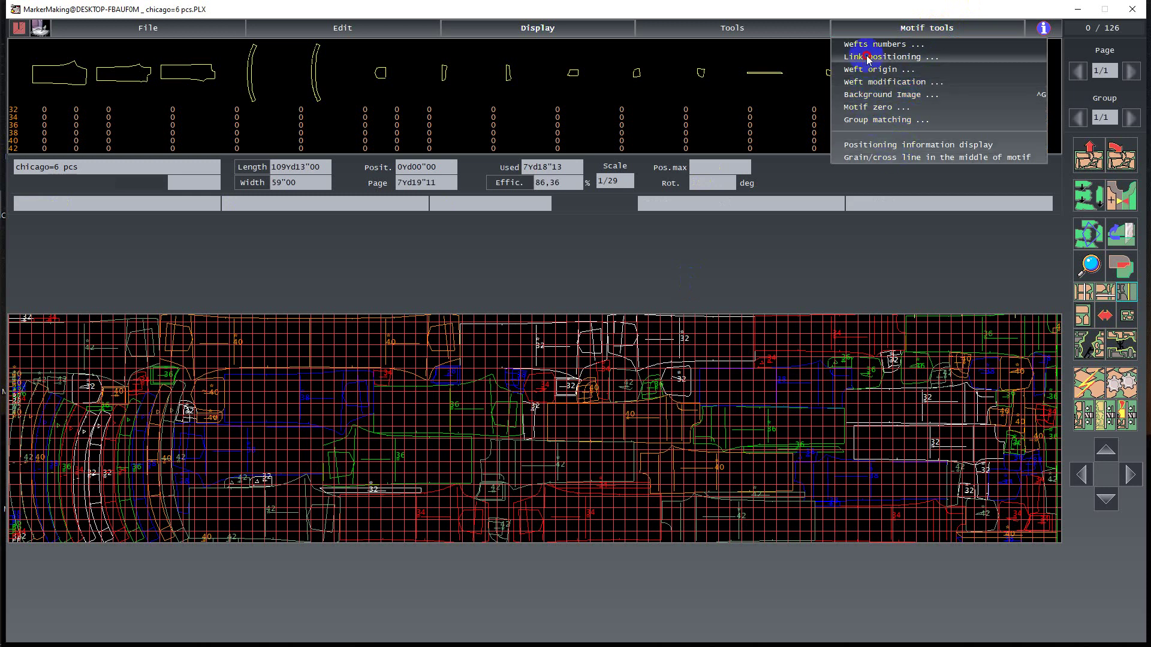
left_click(867, 121)
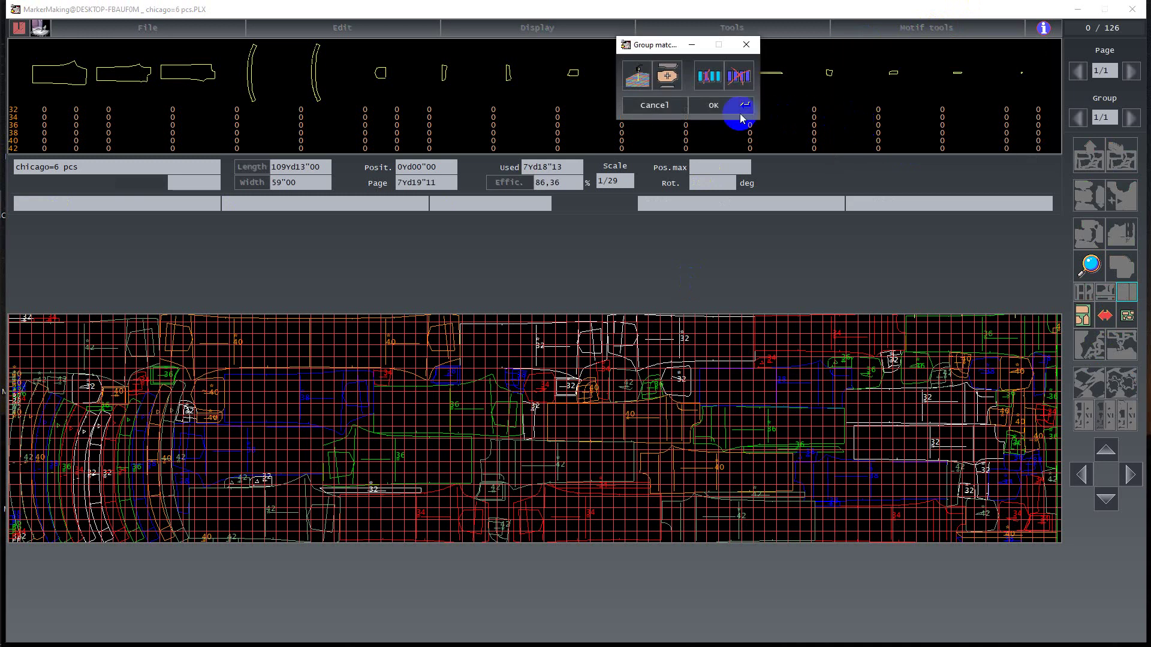
left_click(659, 111)
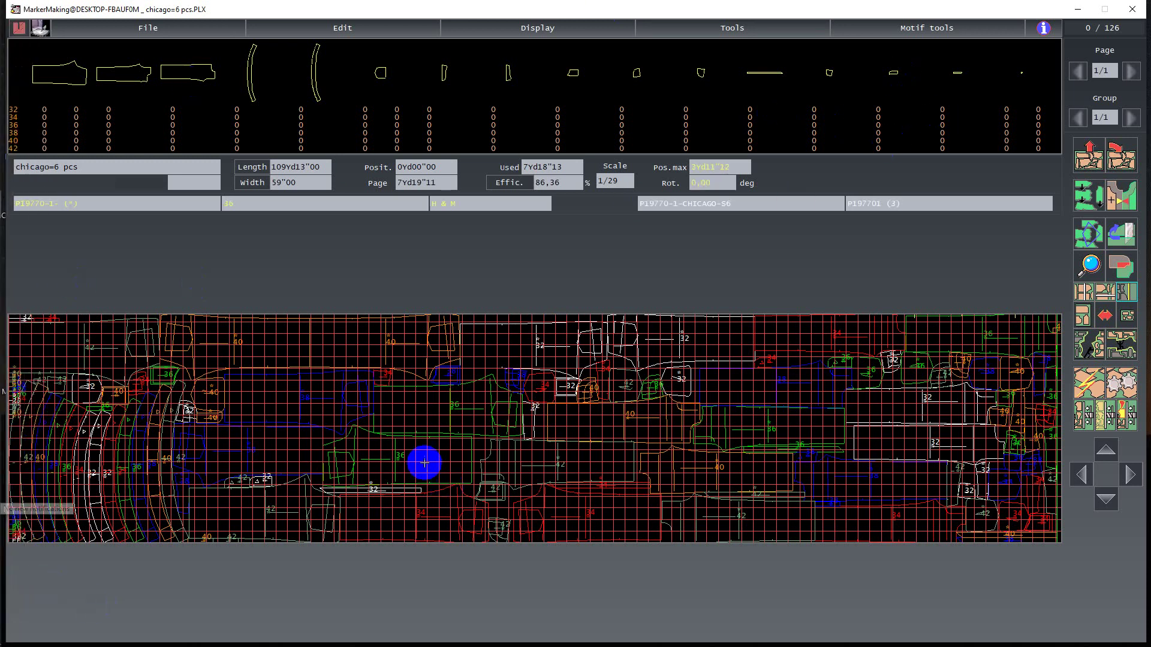
left_click(743, 30)
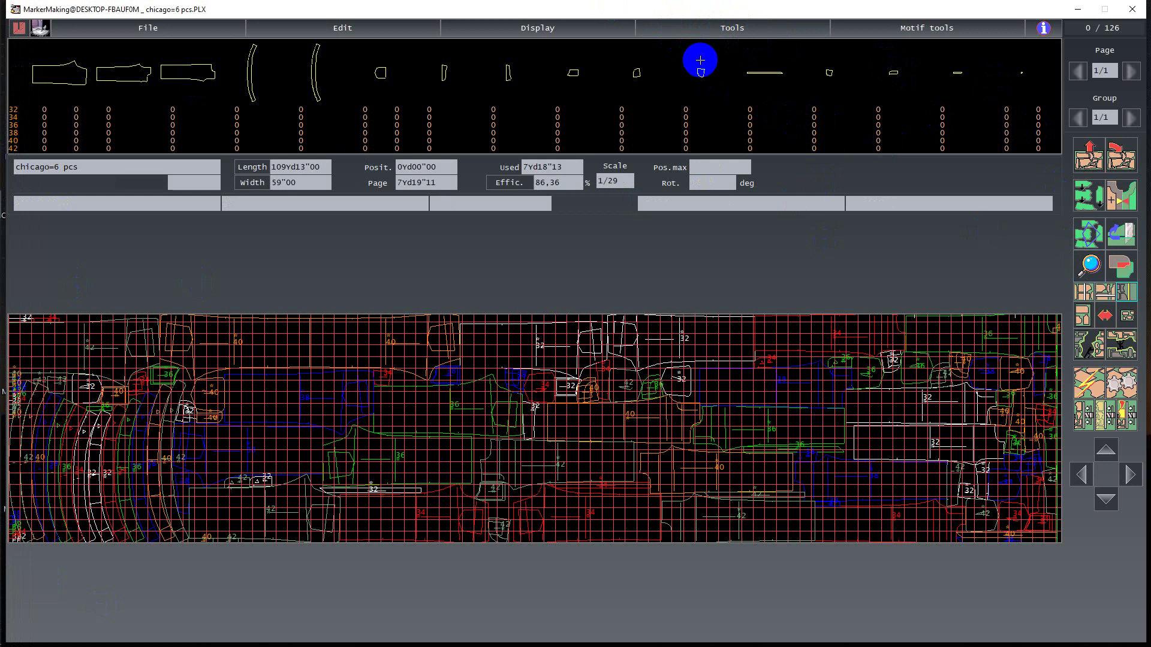
Minimize MarkerMaking and switch to the FSCapture72 folder window in File Explorer
left_click(1077, 9)
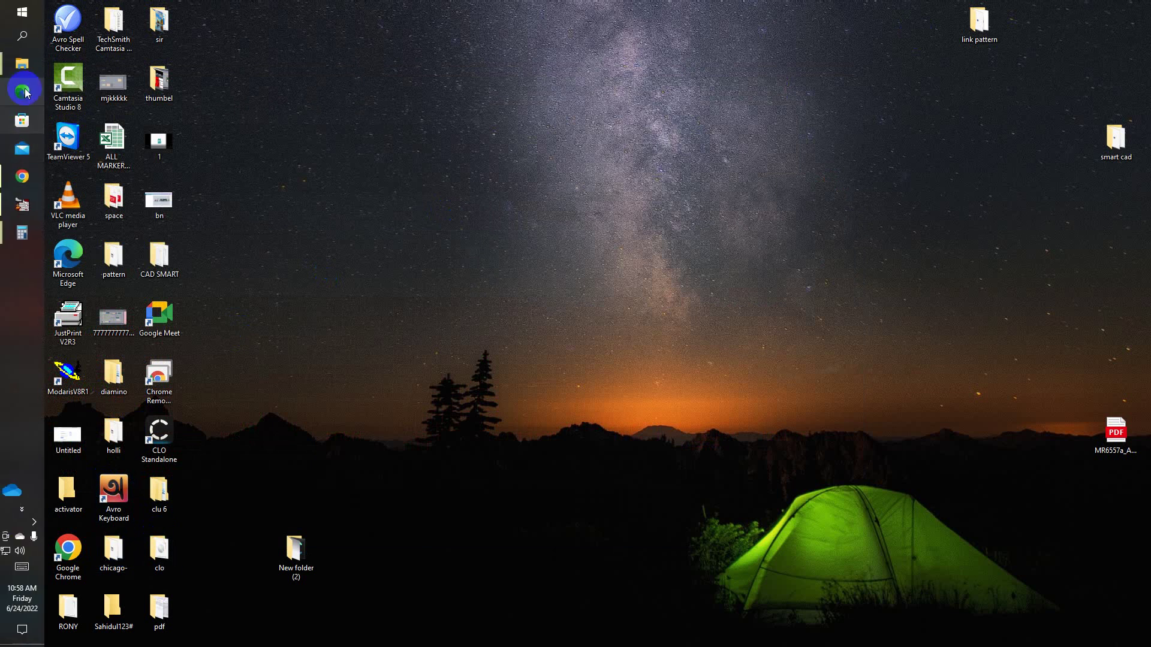
left_click(27, 69)
left_click(119, 71)
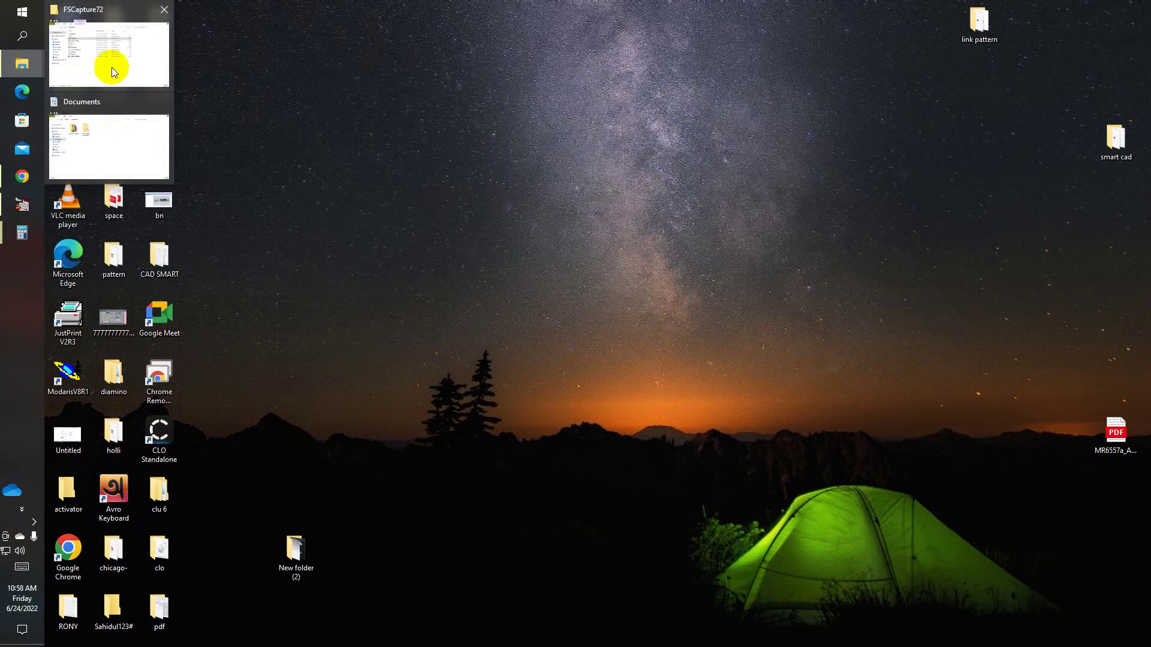
left_click(111, 67)
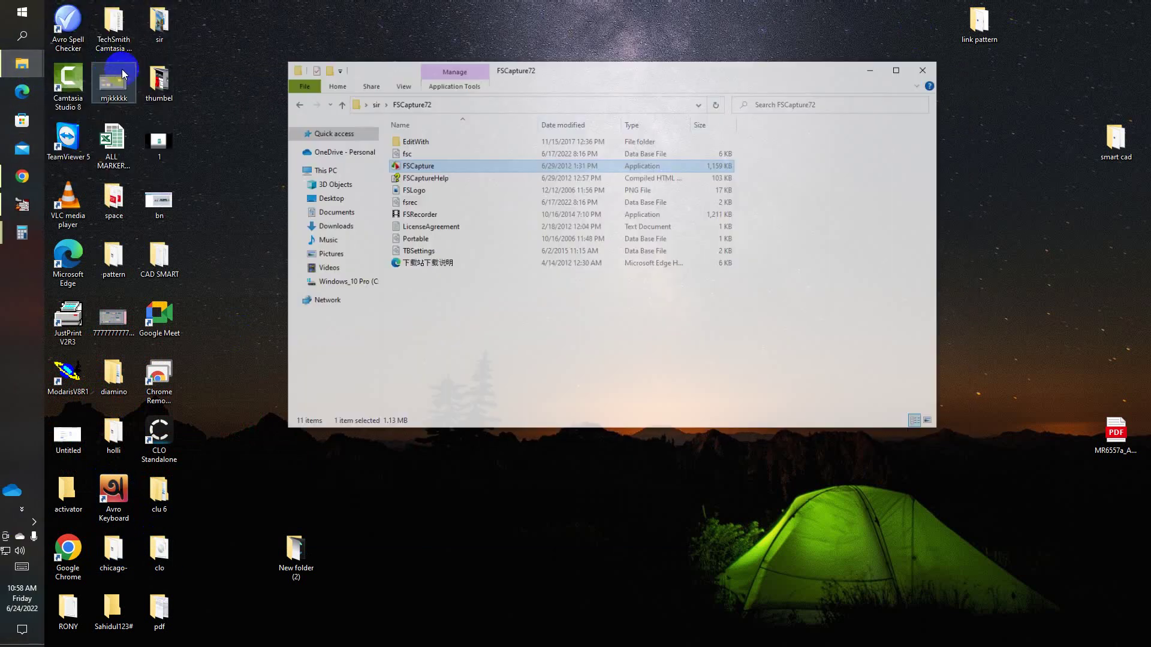